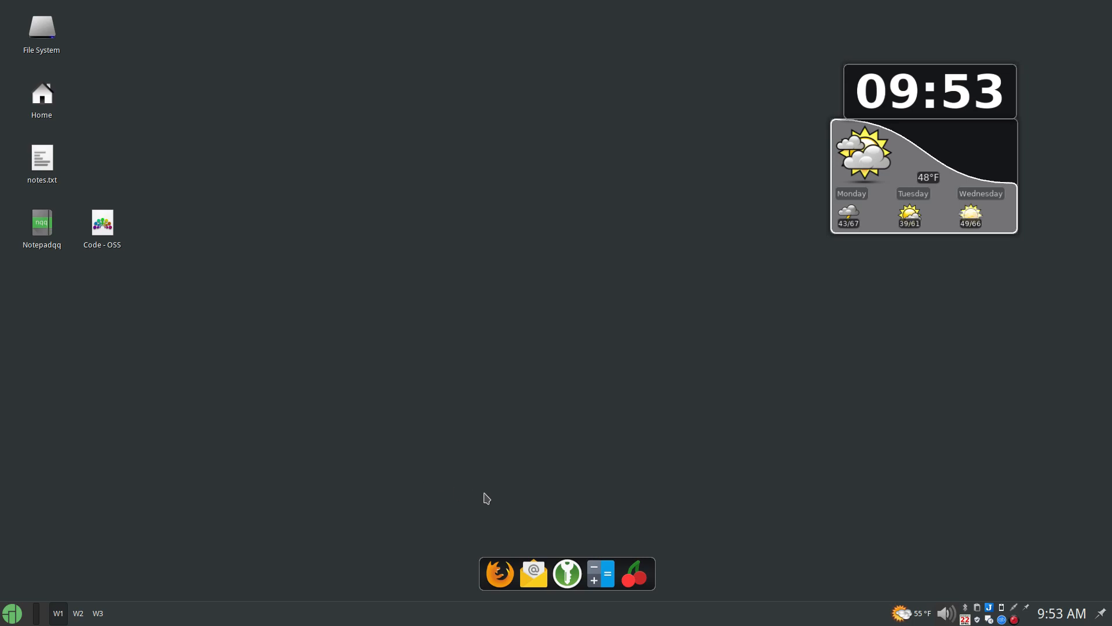
Open Firefox and load the router's management page at the address router/.
click(512, 572)
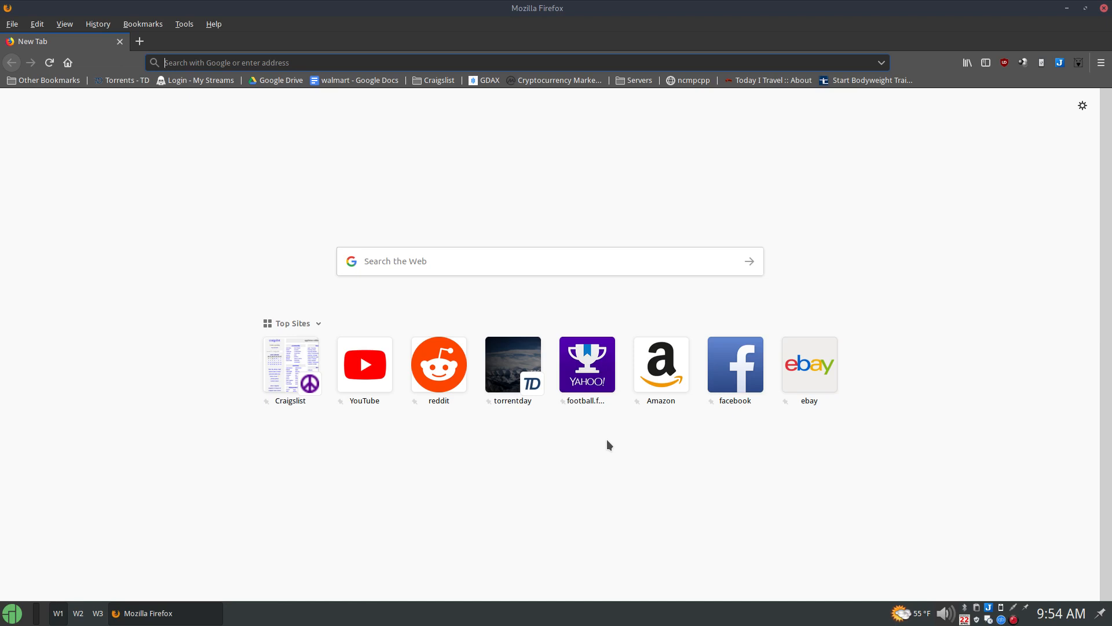
text(router/)
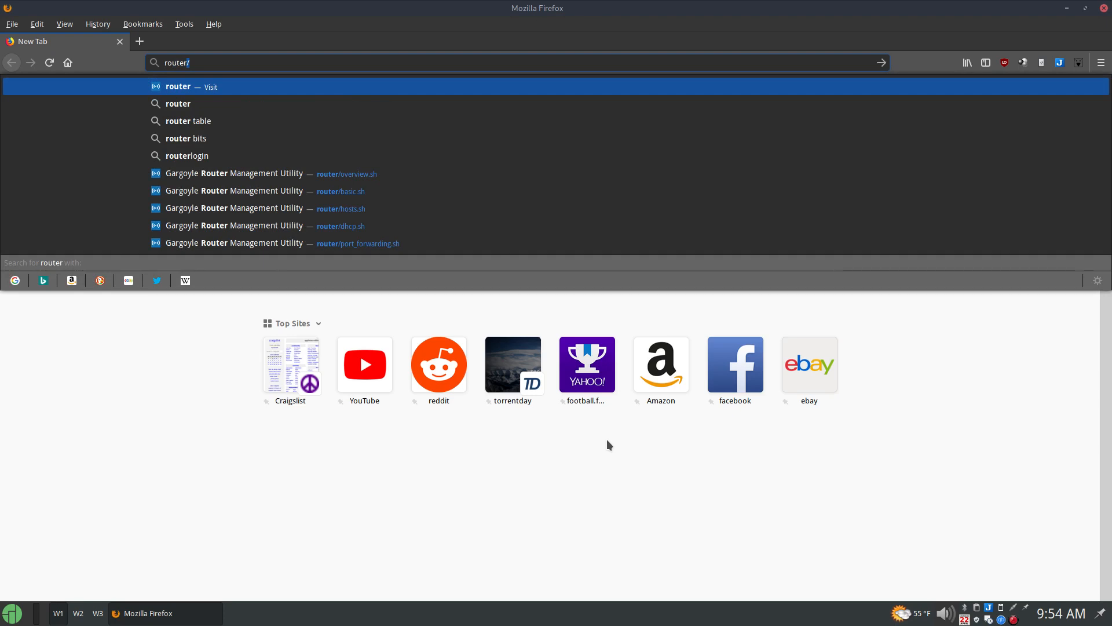
key(Return)
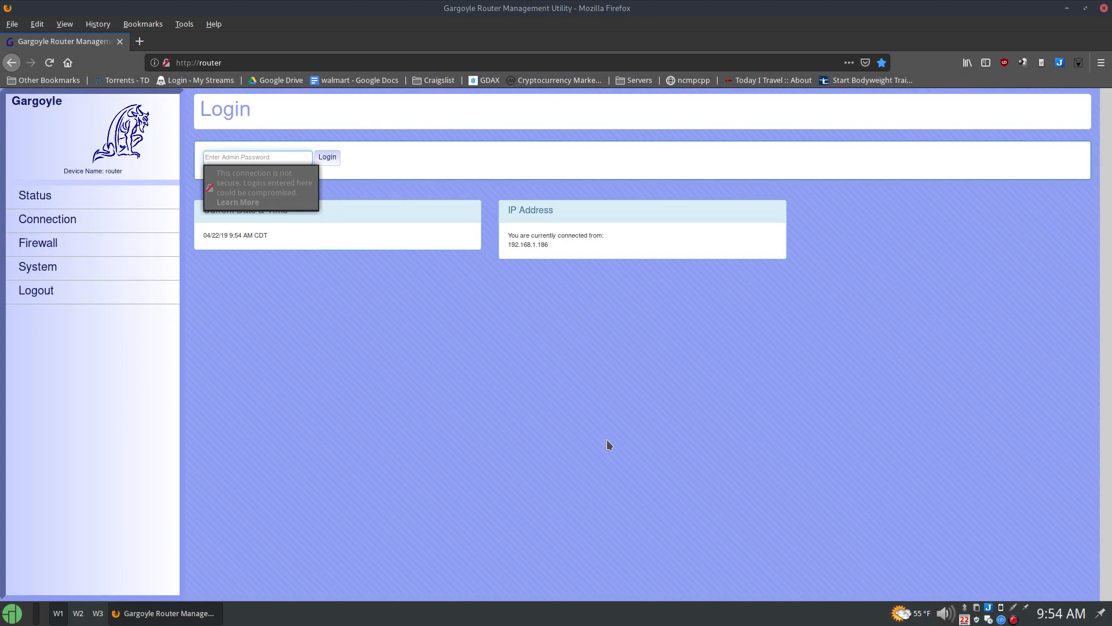
Log in to the router by entering the admin password.
click(559, 421)
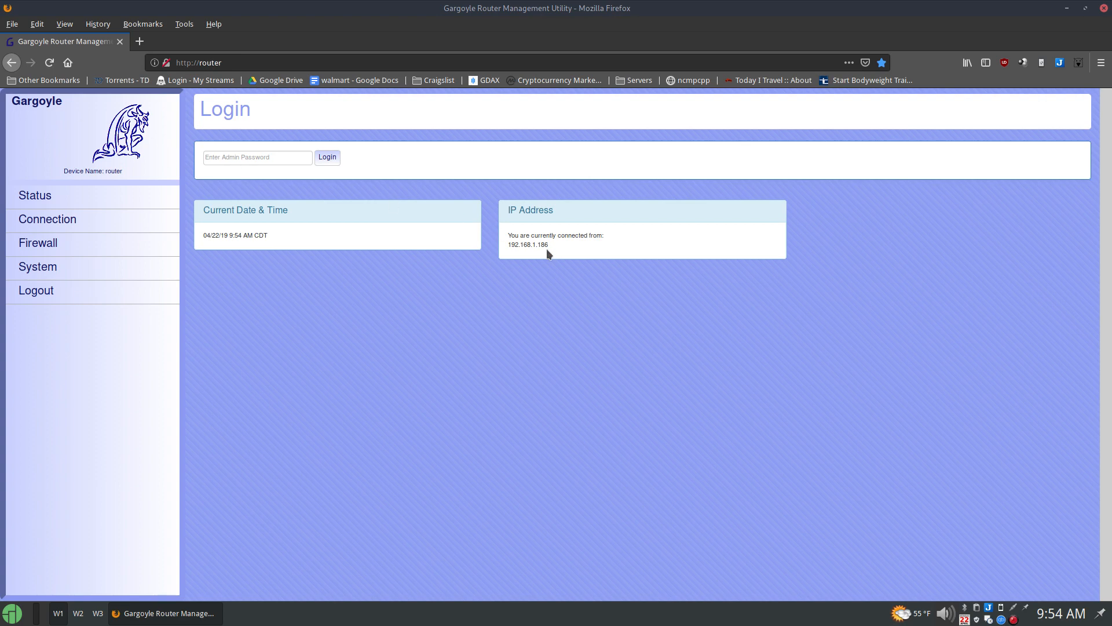
mouse_move(508, 235)
mouse_down()
mouse_move(591, 251)
mouse_move(508, 246)
mouse_up()
click(526, 234)
key(Tab)
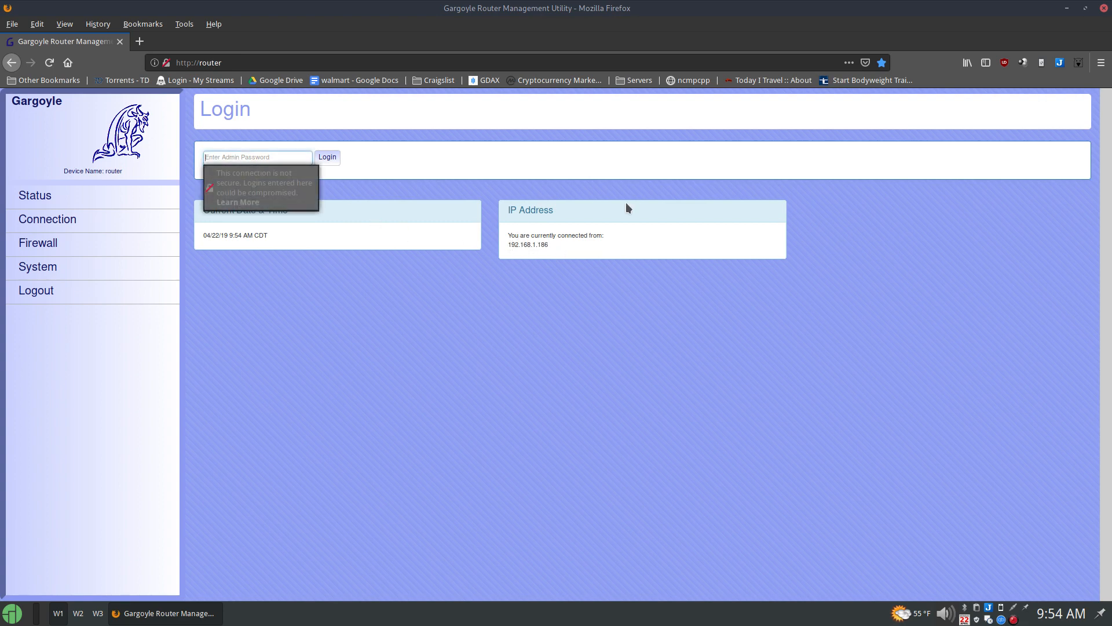
text(••••••)
key(Return)
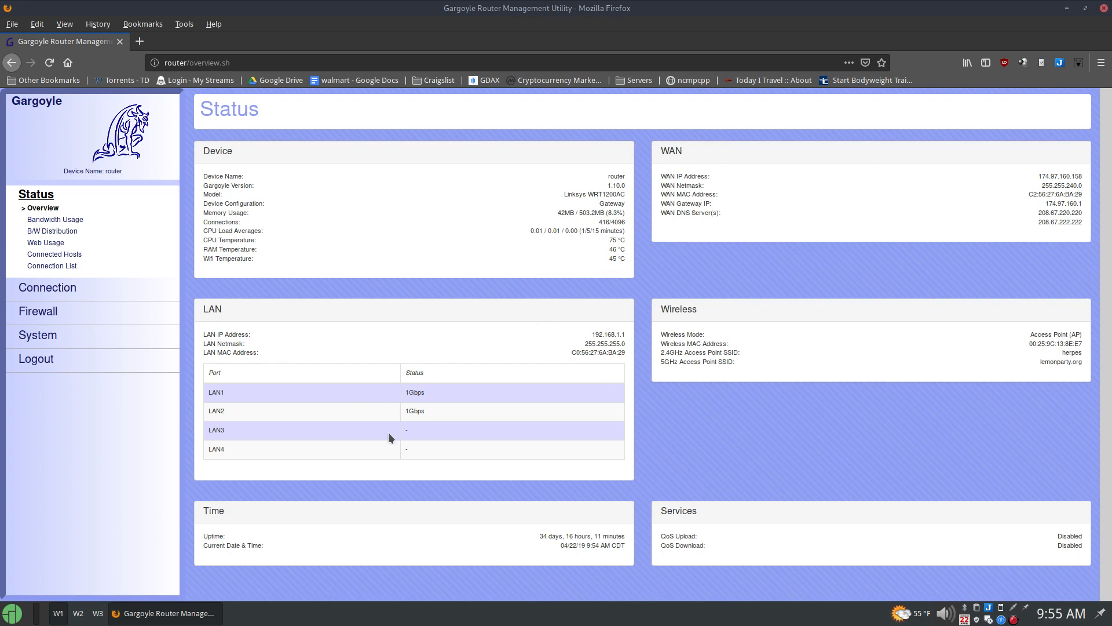
Open the router's Bandwidth Usage page and look over its display options and graphs.
click(54, 223)
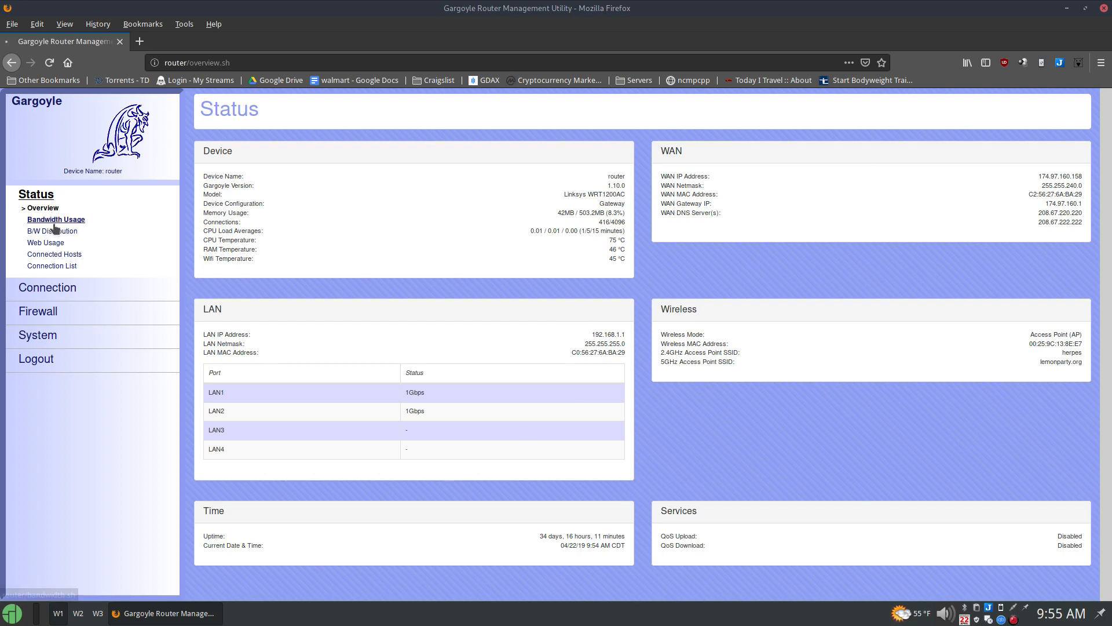
scroll(1109, 177, down, 2)
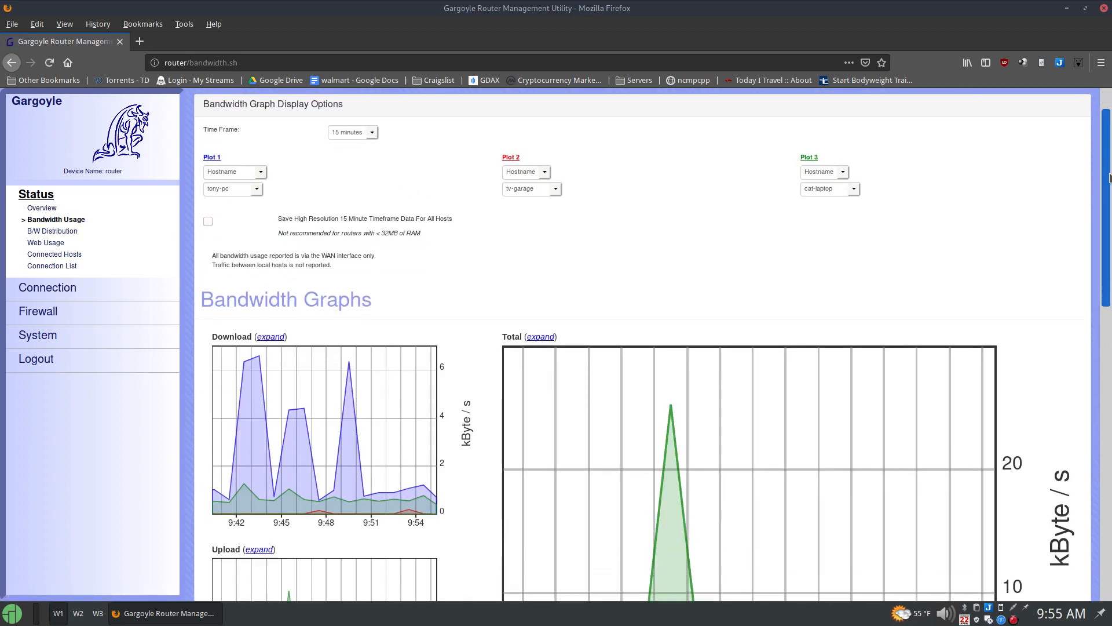
scroll(1109, 177, up, 2)
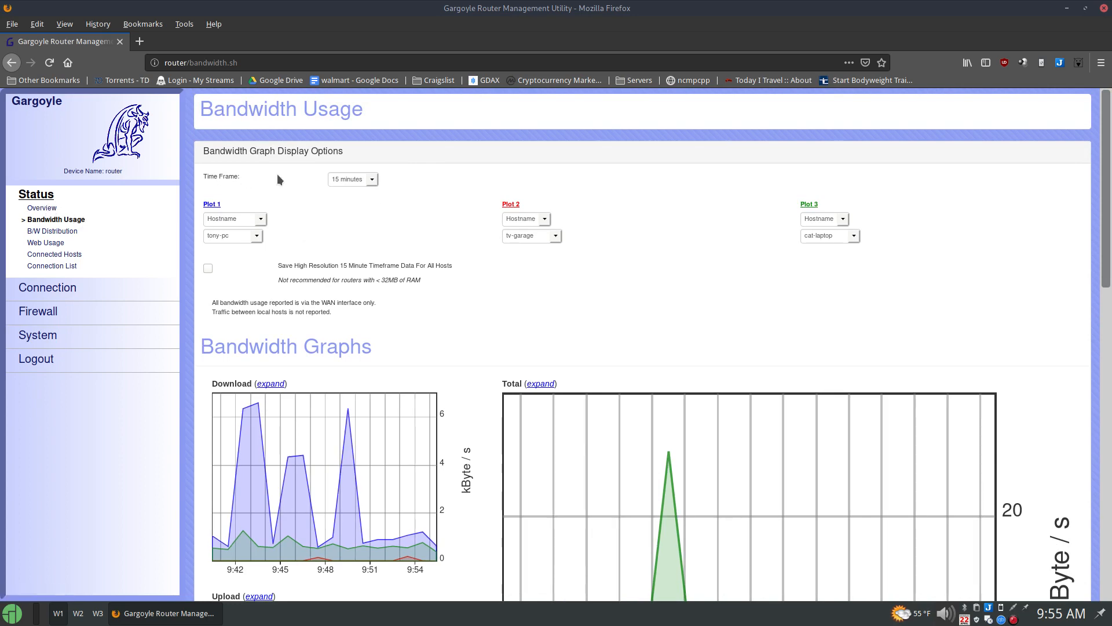
Try the bandwidth graphs with time frames of 30 days, 1 year and 15 minutes.
click(371, 180)
click(348, 241)
click(364, 179)
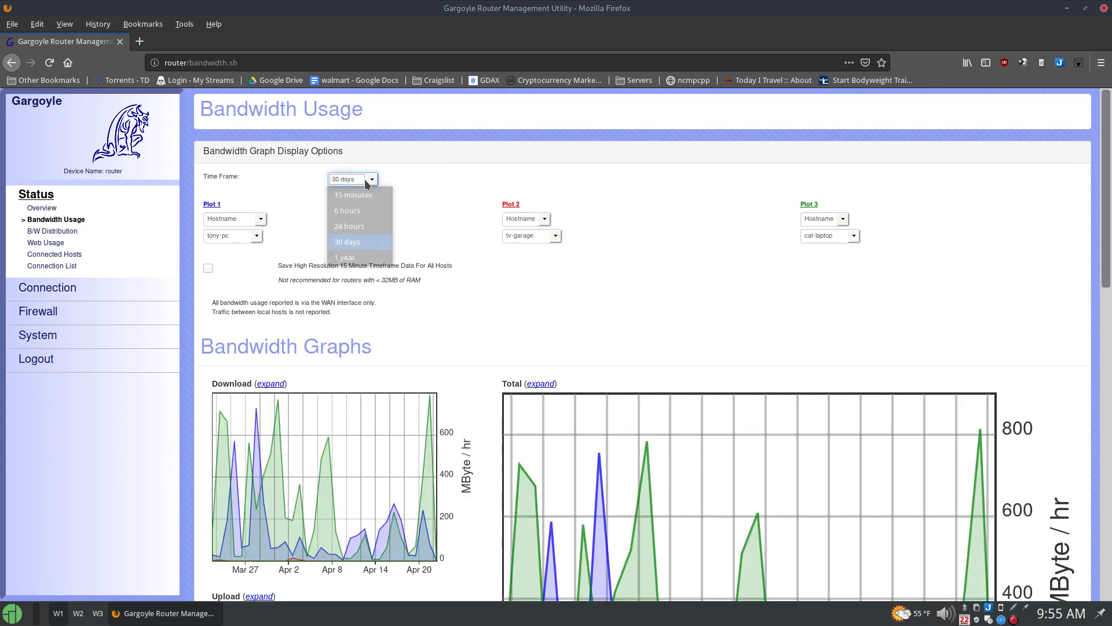
click(357, 258)
click(358, 182)
click(359, 192)
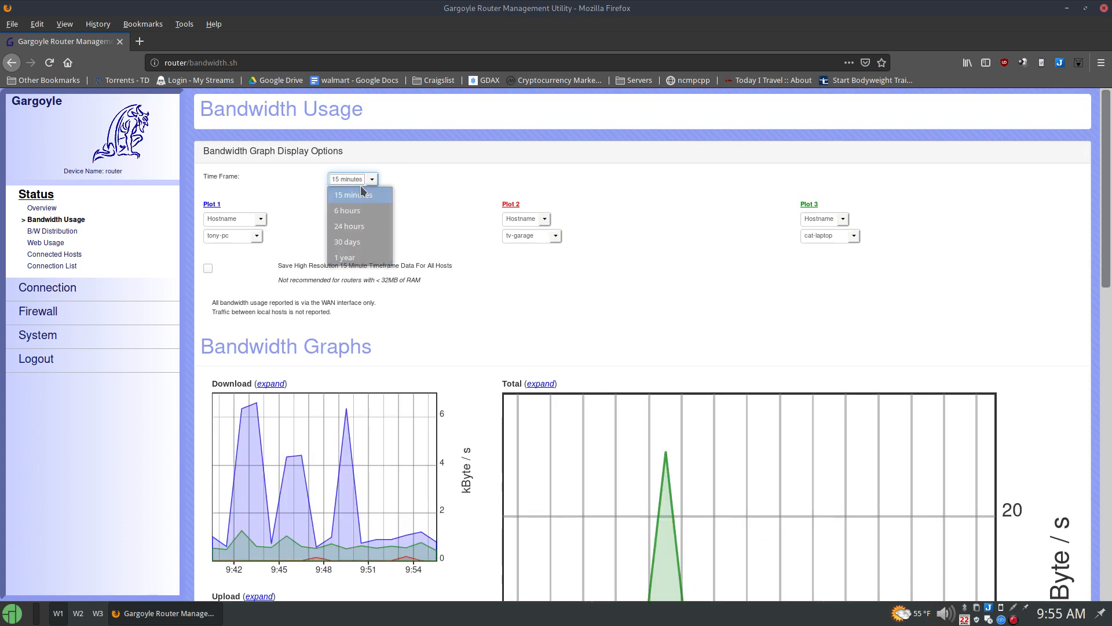
Set the bandwidth graph time frame to 30 days.
click(361, 181)
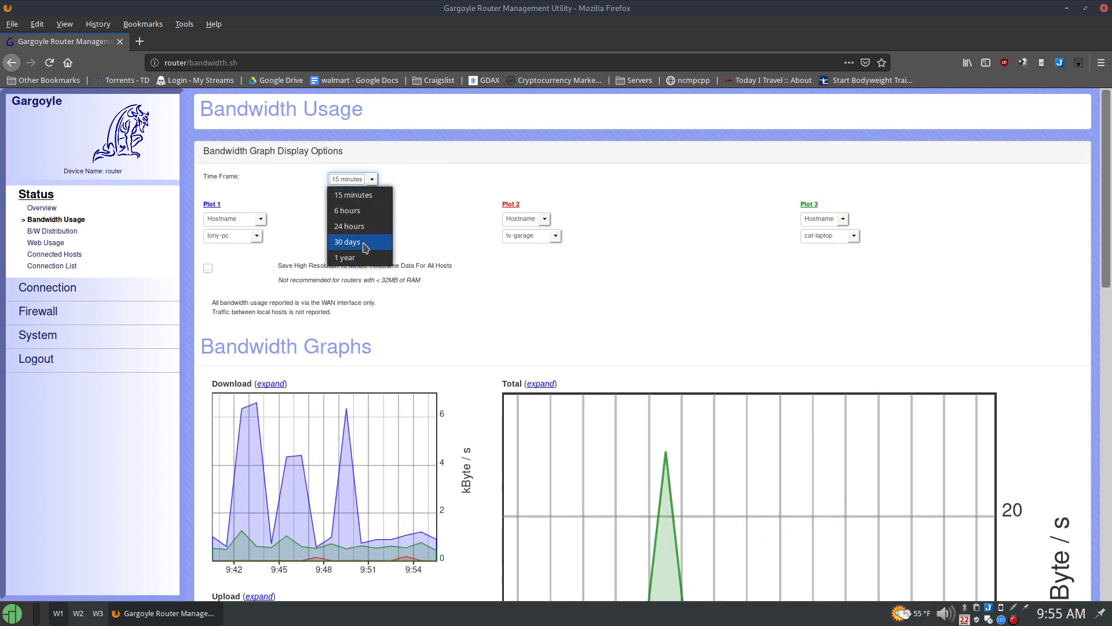
click(364, 247)
scroll(405, 246, down, 1)
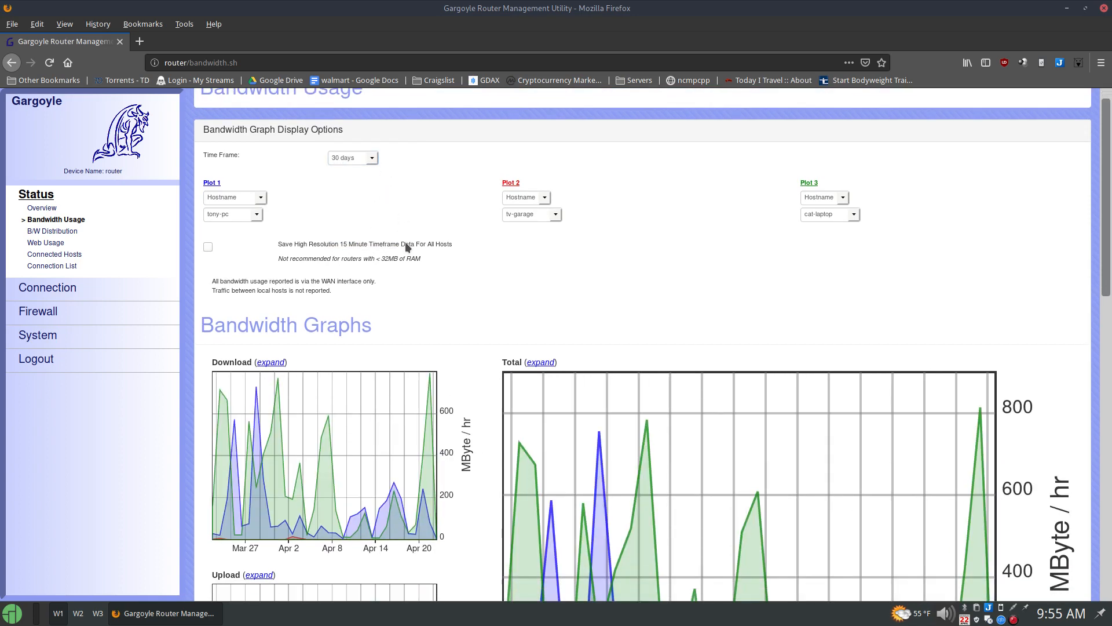
Switch Plot 1 from host names to IP and examine the list of selectable addresses.
scroll(405, 242, down, 1)
click(261, 167)
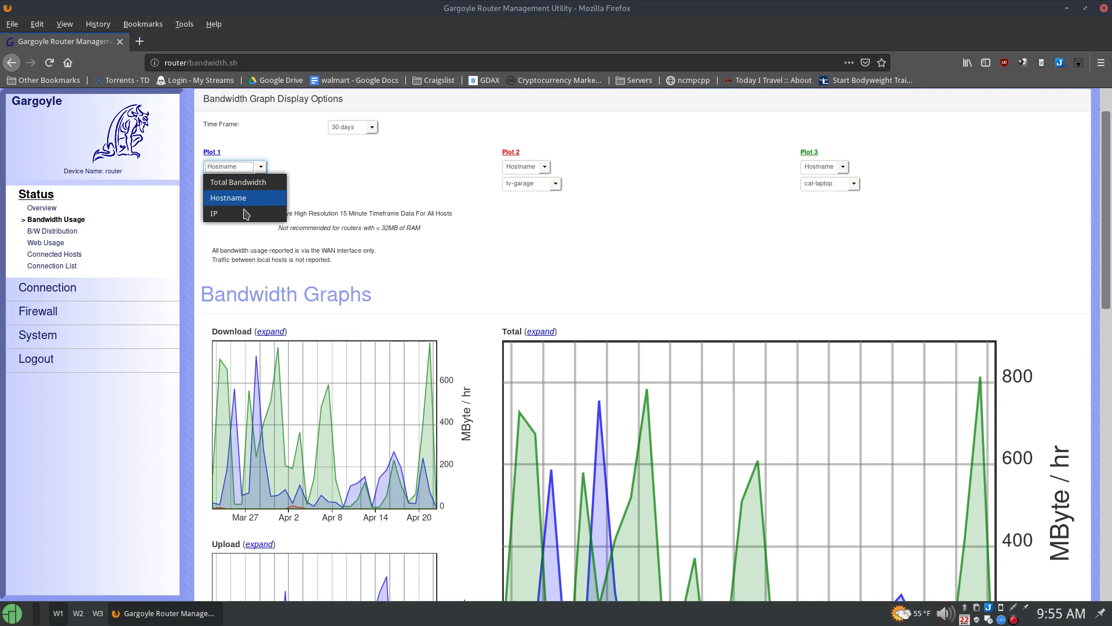
click(376, 180)
click(259, 168)
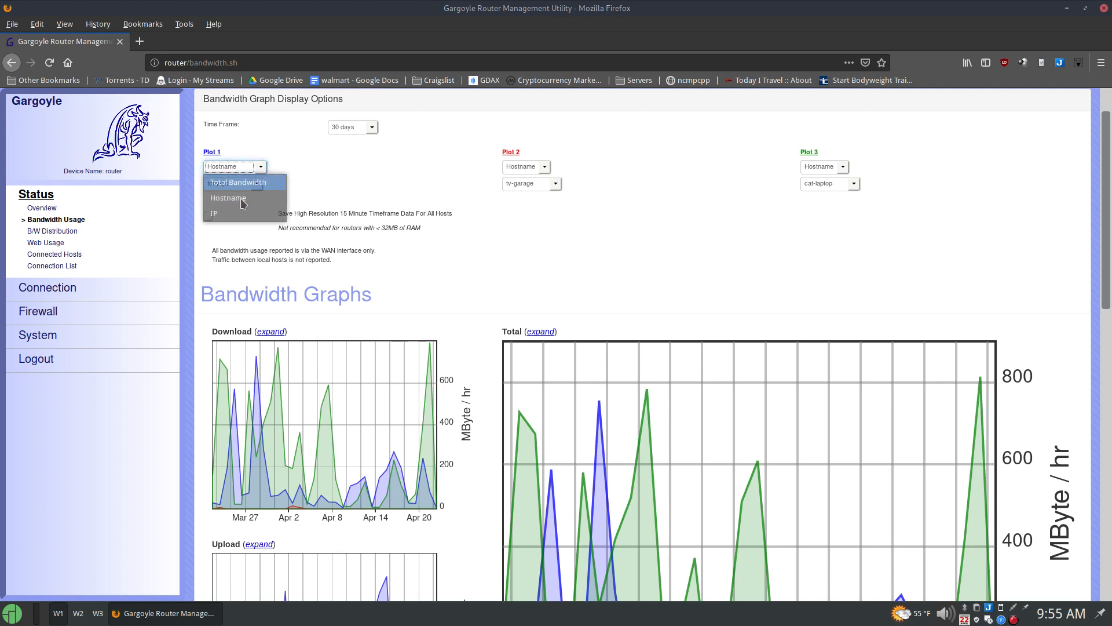
click(214, 213)
click(229, 183)
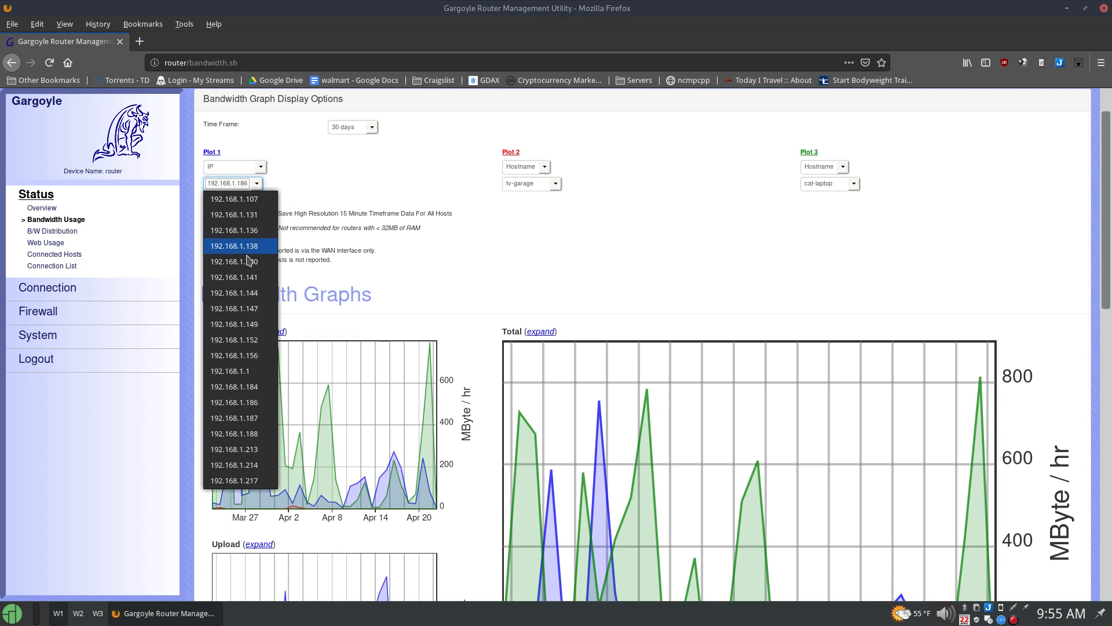
click(377, 198)
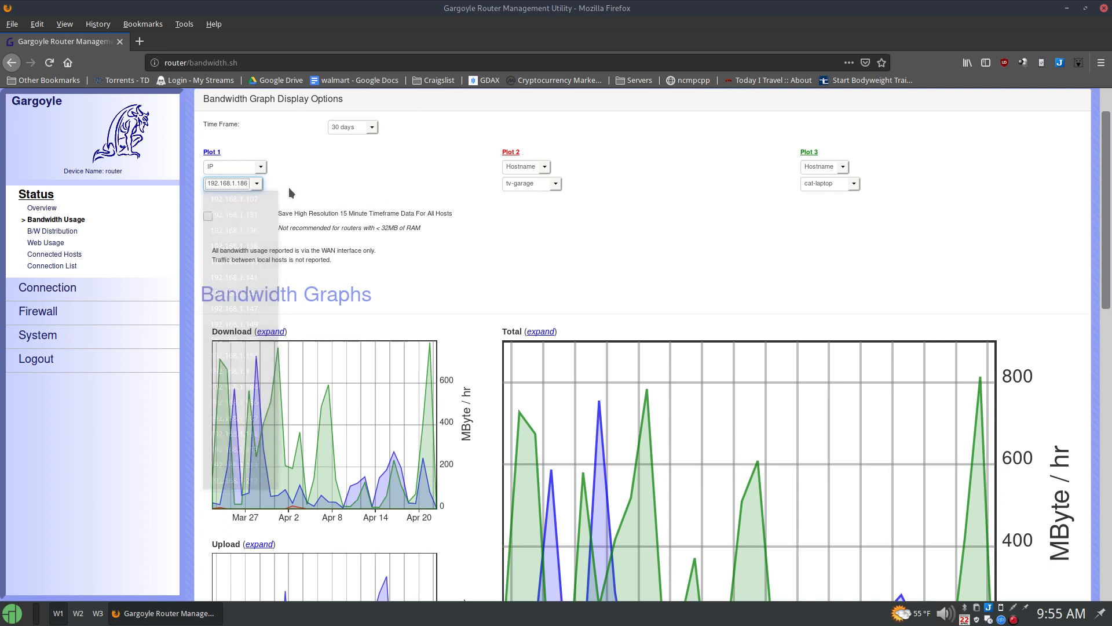
click(257, 187)
click(356, 207)
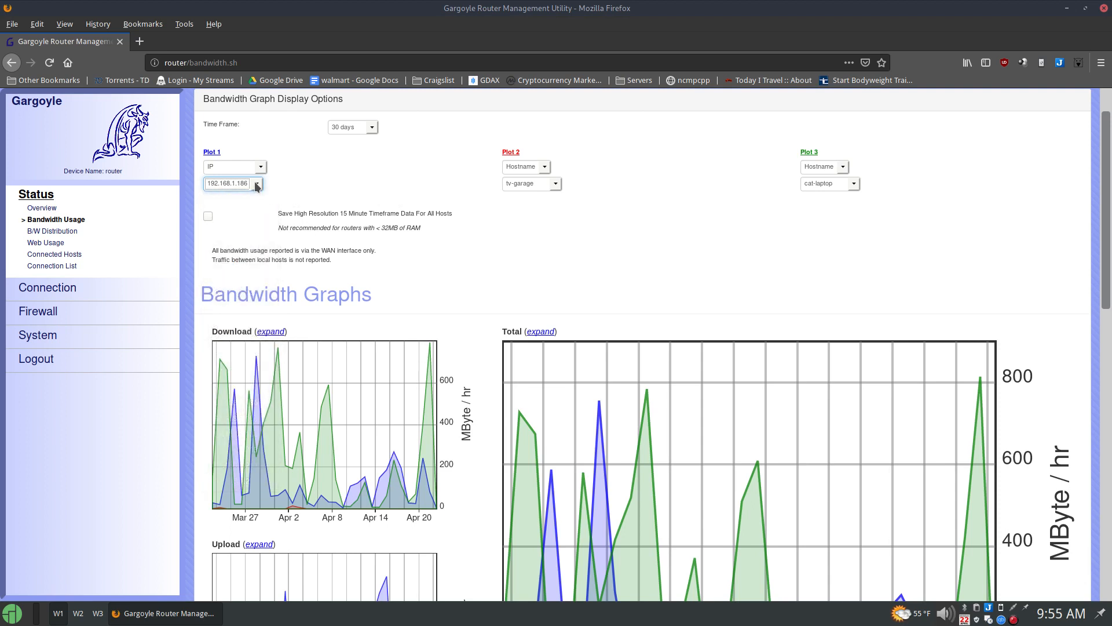
click(257, 187)
click(362, 195)
Return Plot 1 to Hostname and reselect the owner's PC as the plotted device.
click(260, 167)
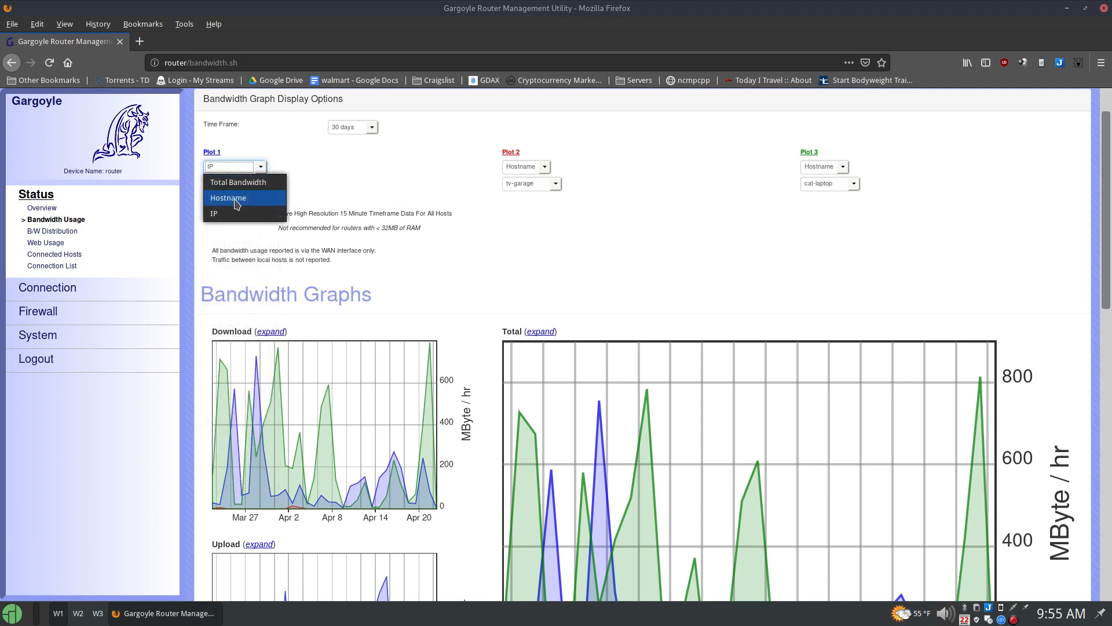
click(236, 199)
click(256, 184)
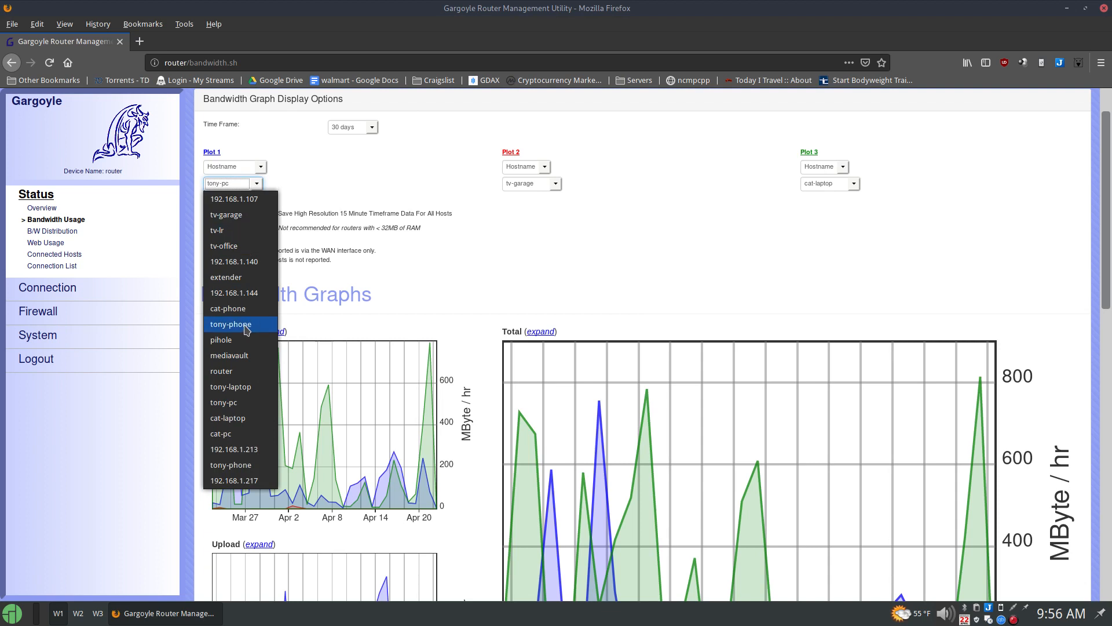
click(238, 404)
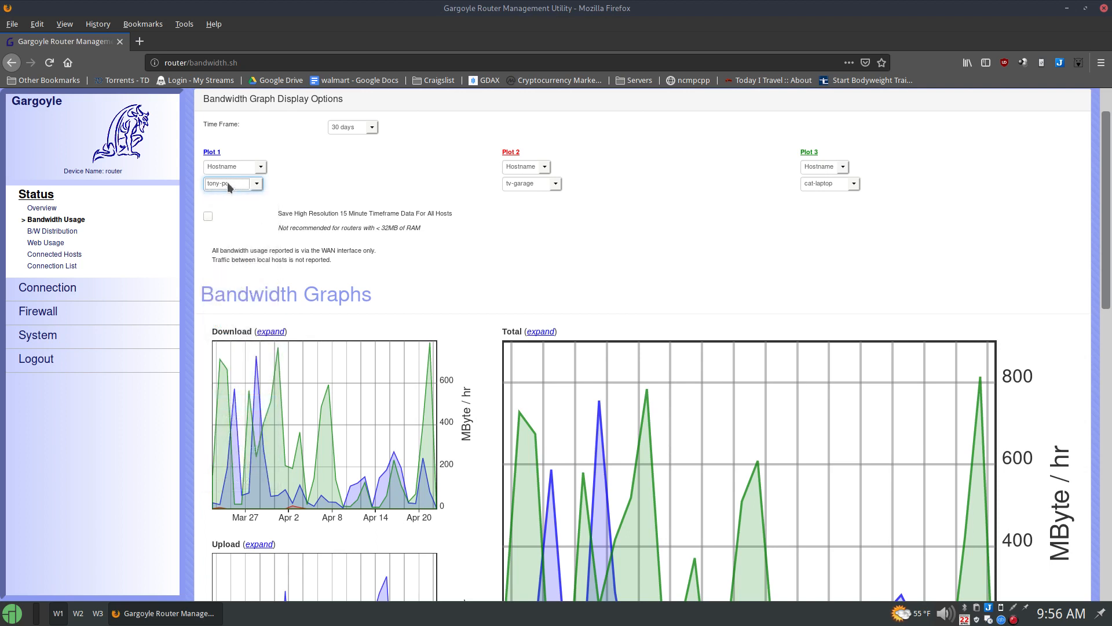
click(561, 246)
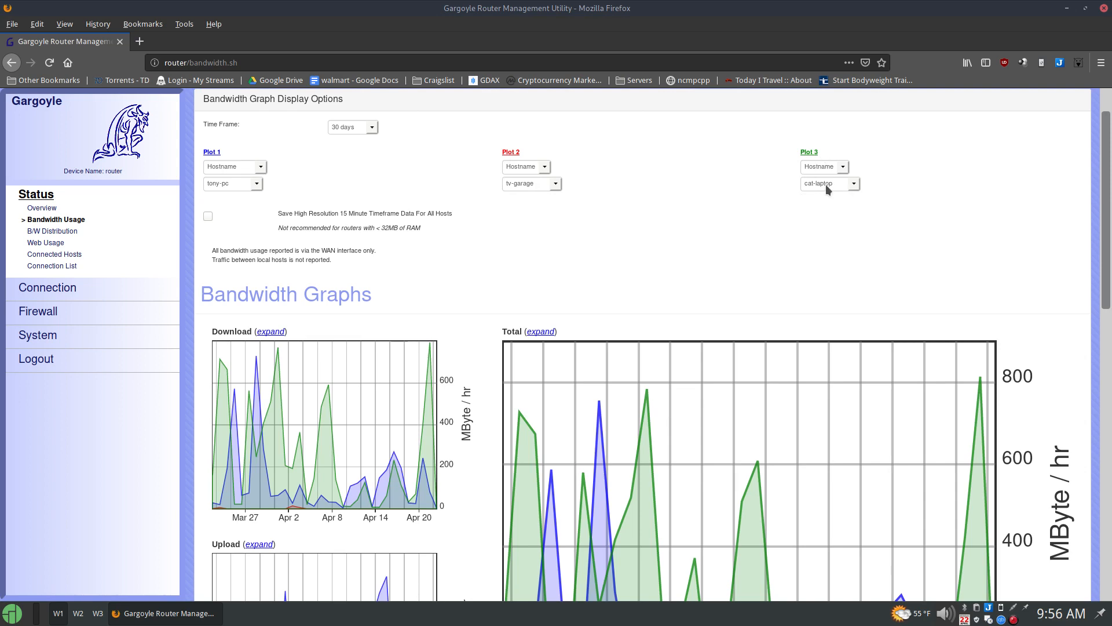
Review the 30-day graphs and set the Plot 2 hostname to tv-lr.
scroll(797, 324, down, 5)
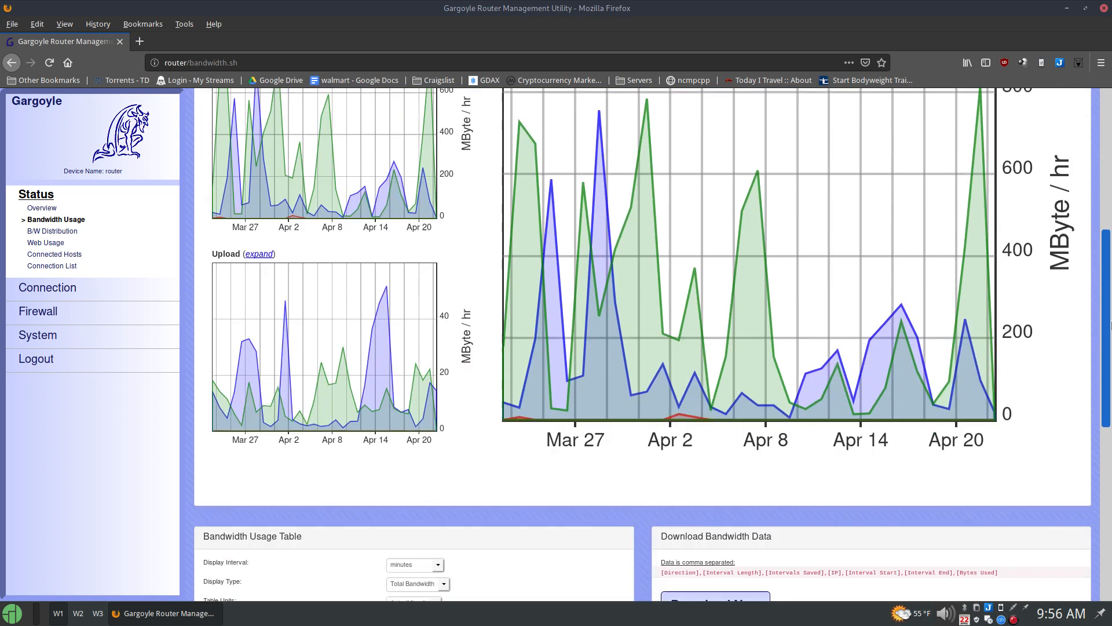
scroll(779, 400, up, 2)
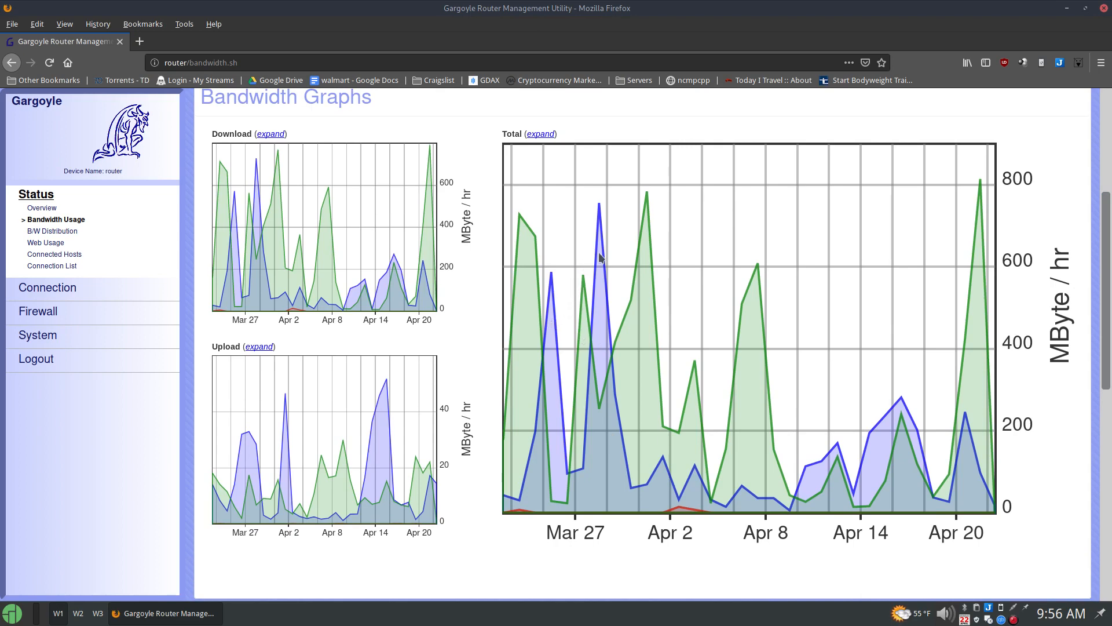
scroll(1108, 348, up, 1)
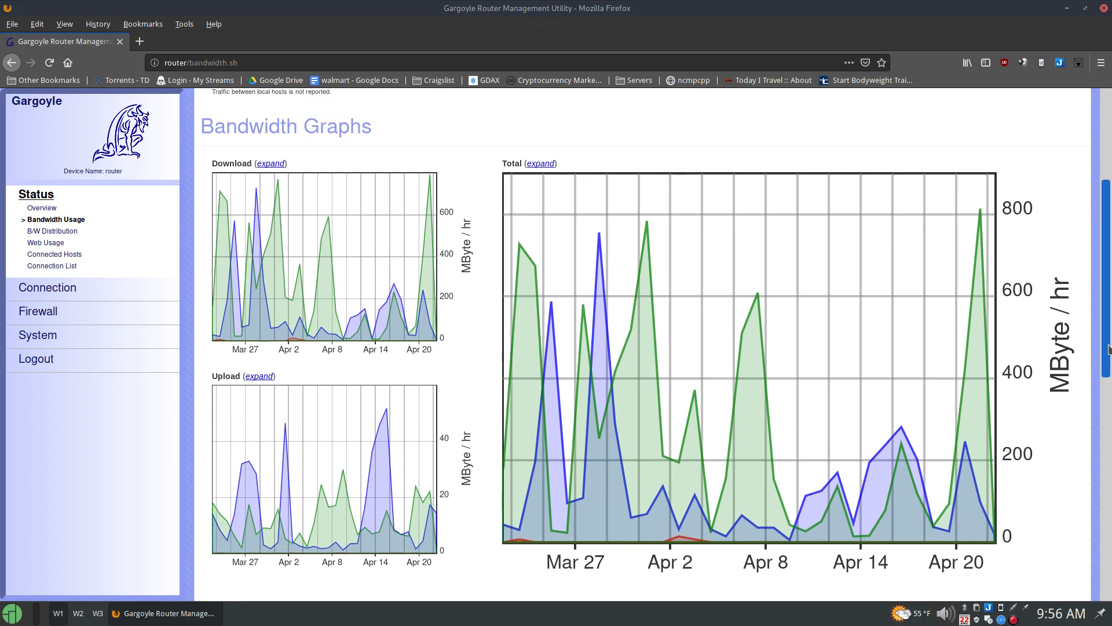
mouse_move(1109, 343)
mouse_down()
mouse_move(1110, 260)
mouse_move(1111, 342)
mouse_up()
scroll(1111, 346, up, 4)
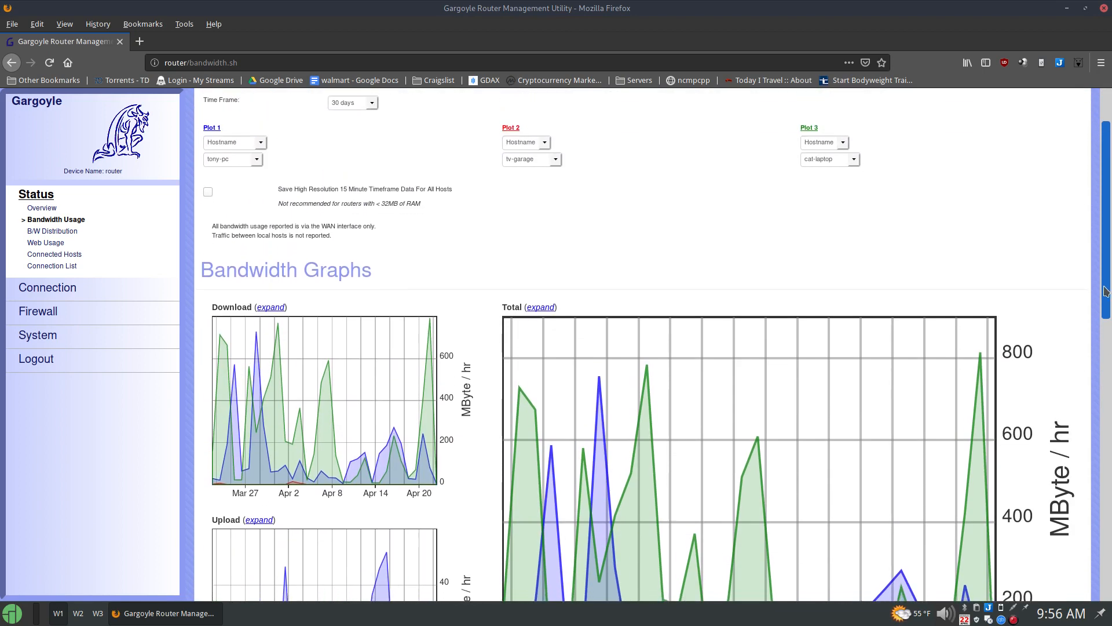
click(552, 161)
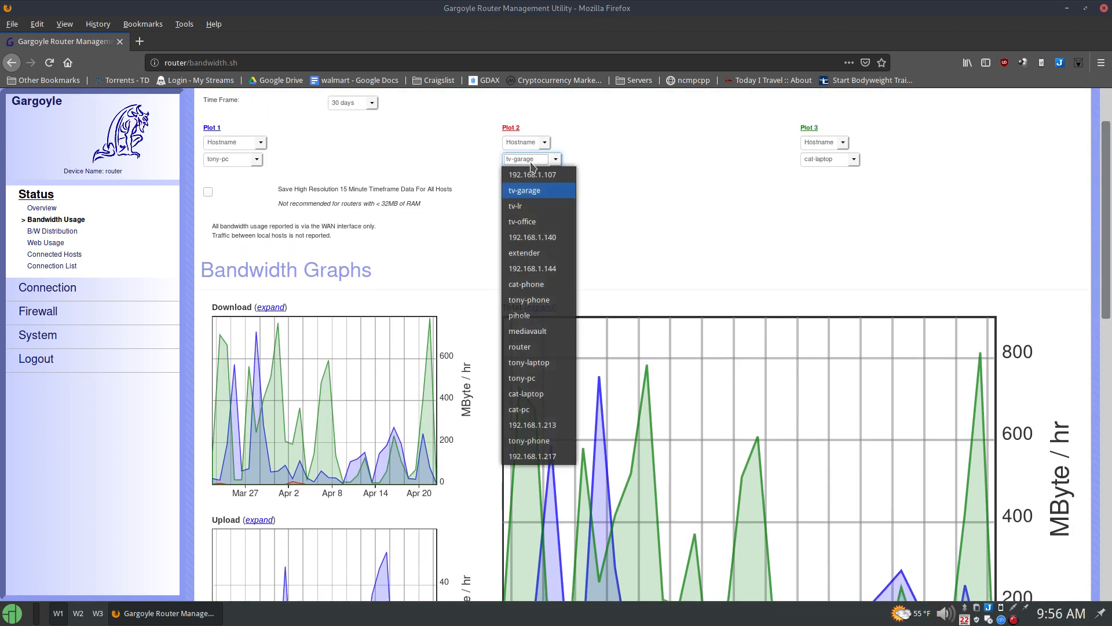
click(525, 210)
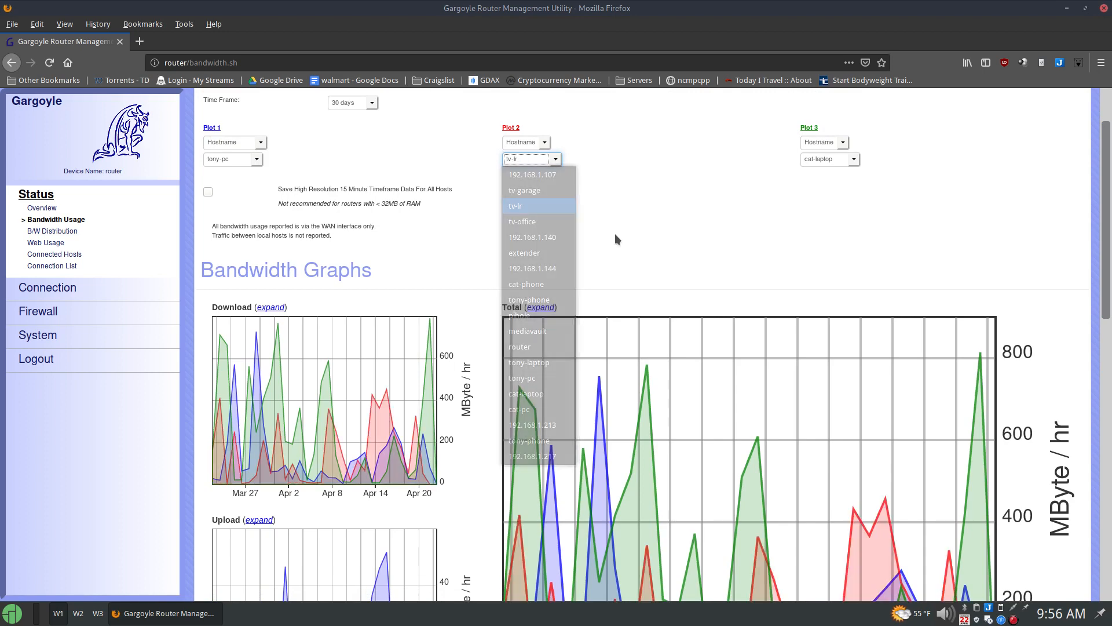
Compare the three plotted hosts in the download, upload and total bandwidth graphs.
scroll(1107, 283, down, 8)
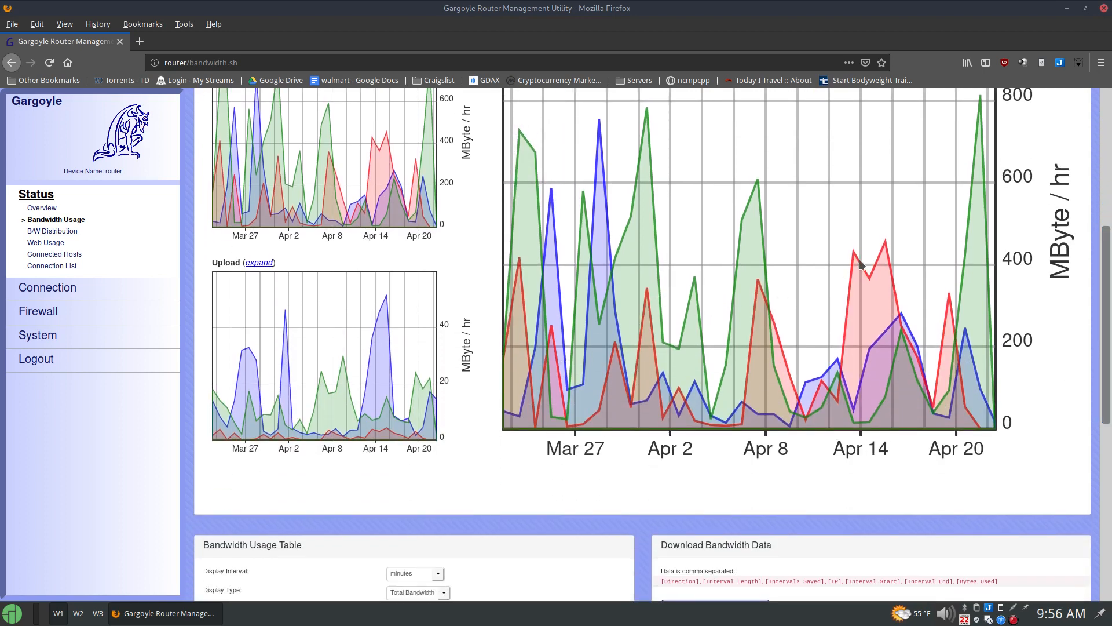
scroll(1108, 284, up, 2)
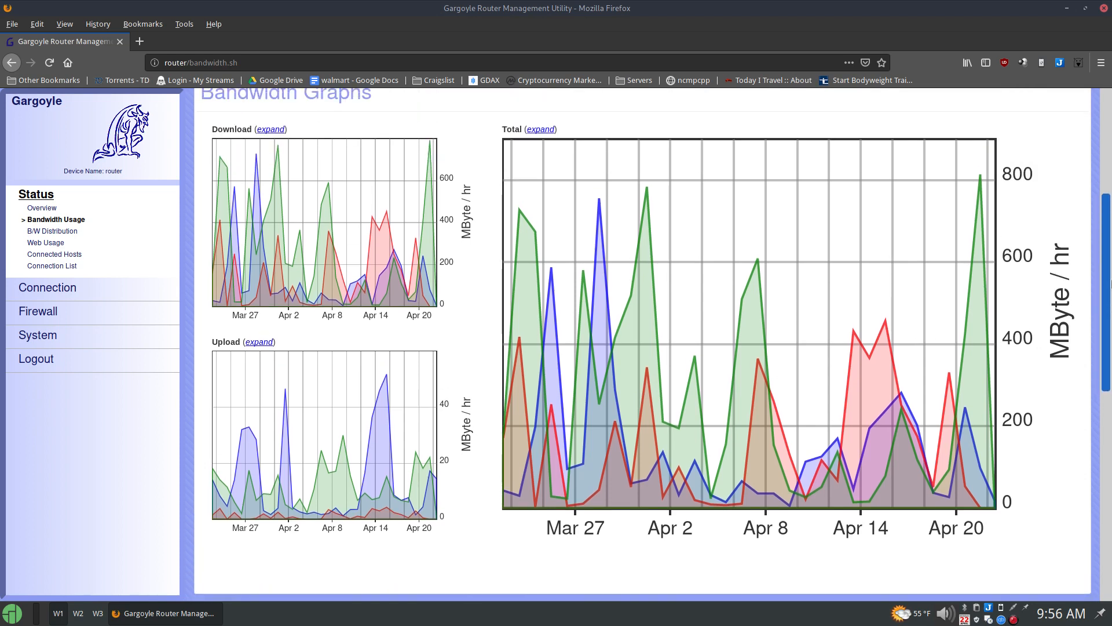
scroll(1061, 339, up, 2)
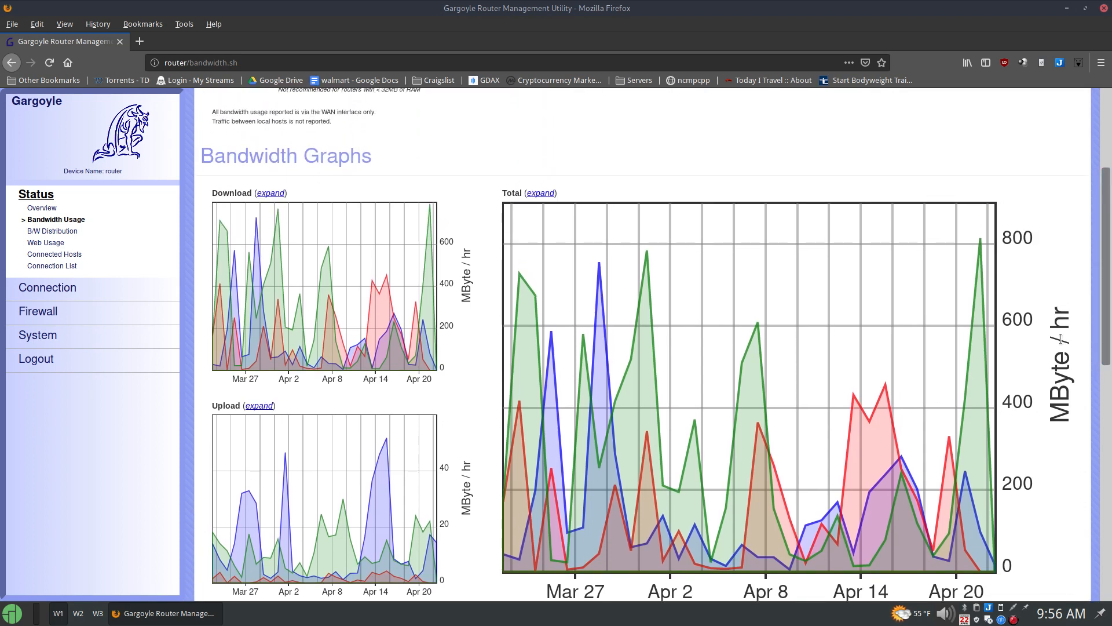
scroll(1107, 359, down, 3)
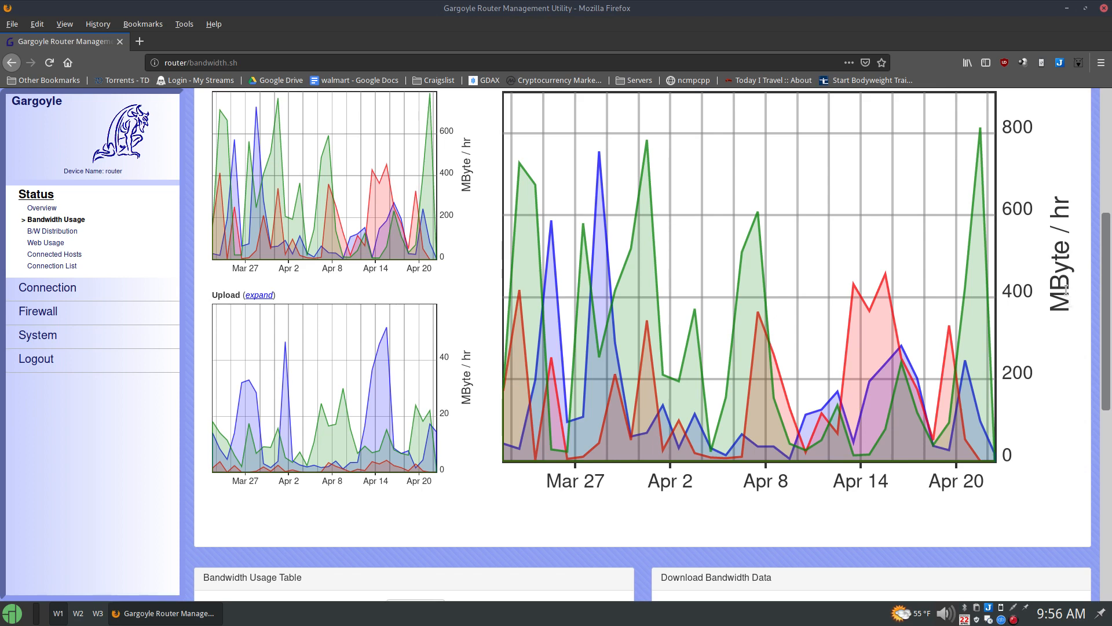
scroll(1111, 313, up, 5)
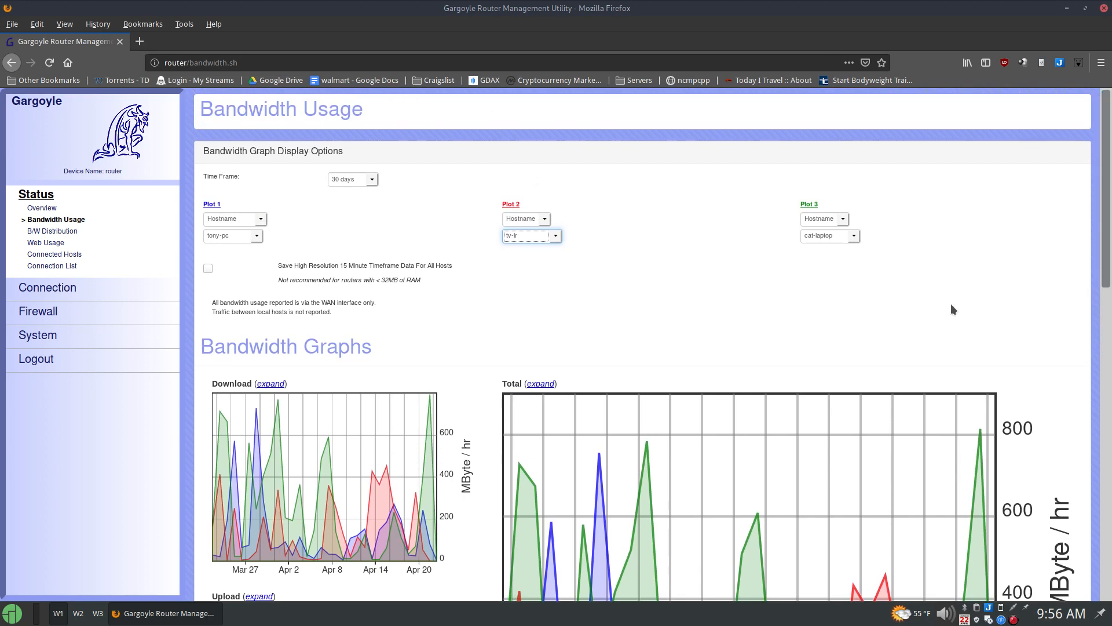
drag(1106, 246, 1109, 353)
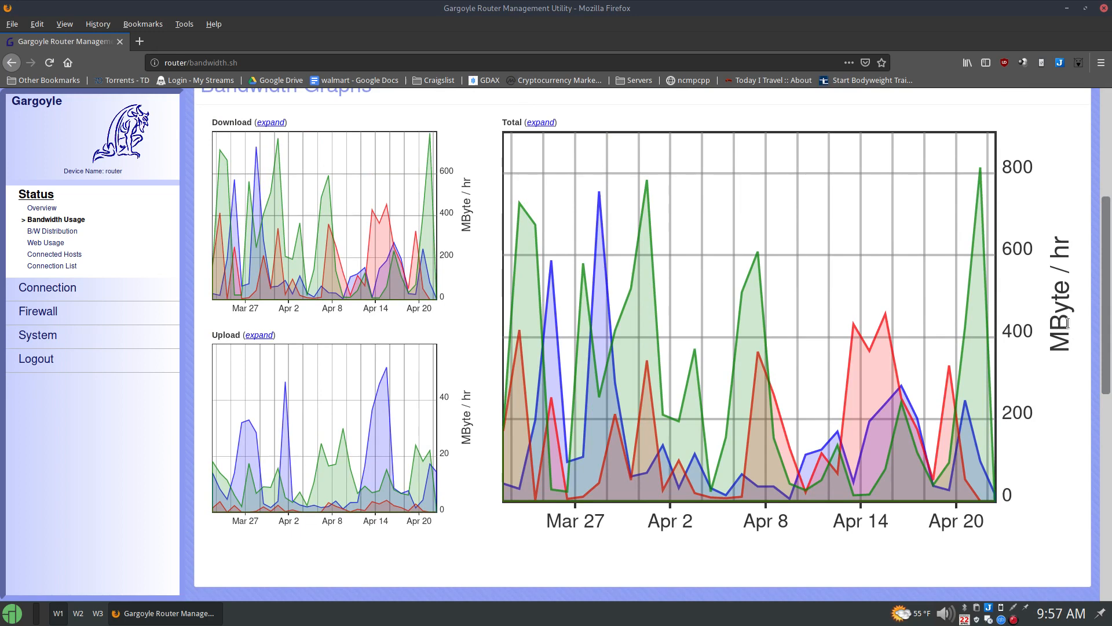
drag(1110, 332, 1110, 280)
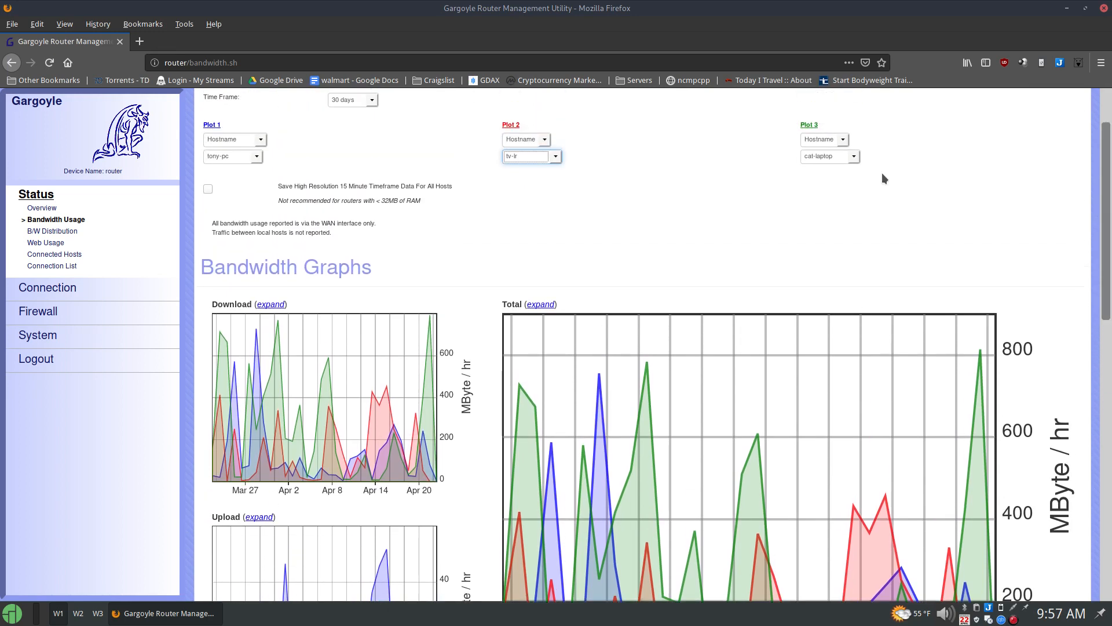
Write "100 Mbps" and "100 MBps" on separate lines in a blank text editor document and discard it without saving.
click(139, 41)
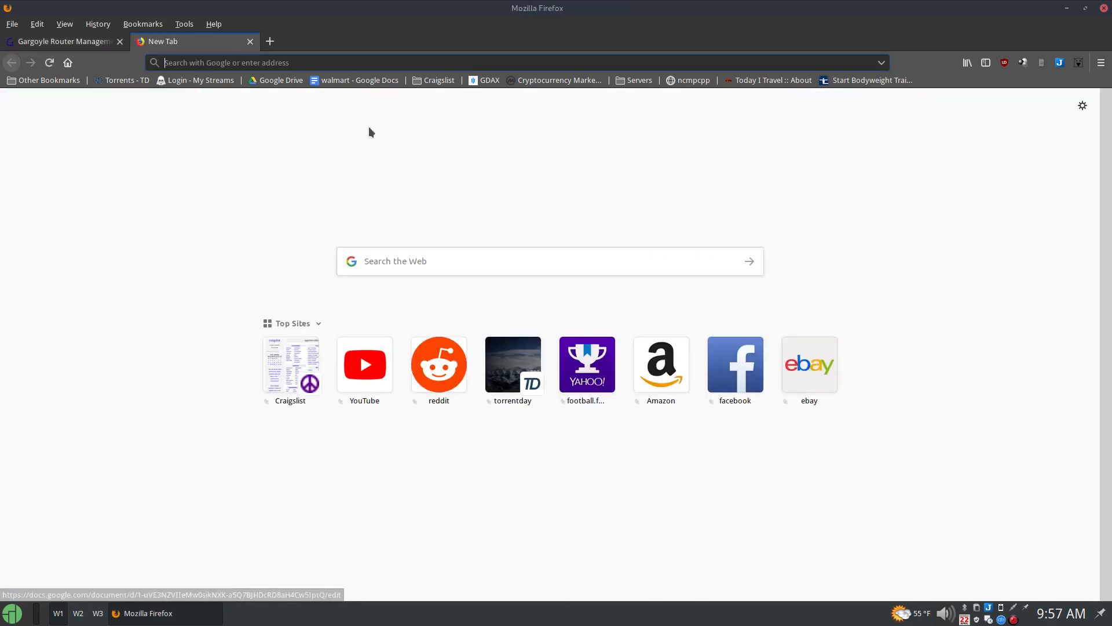
key(ctrl+w)
key(super)
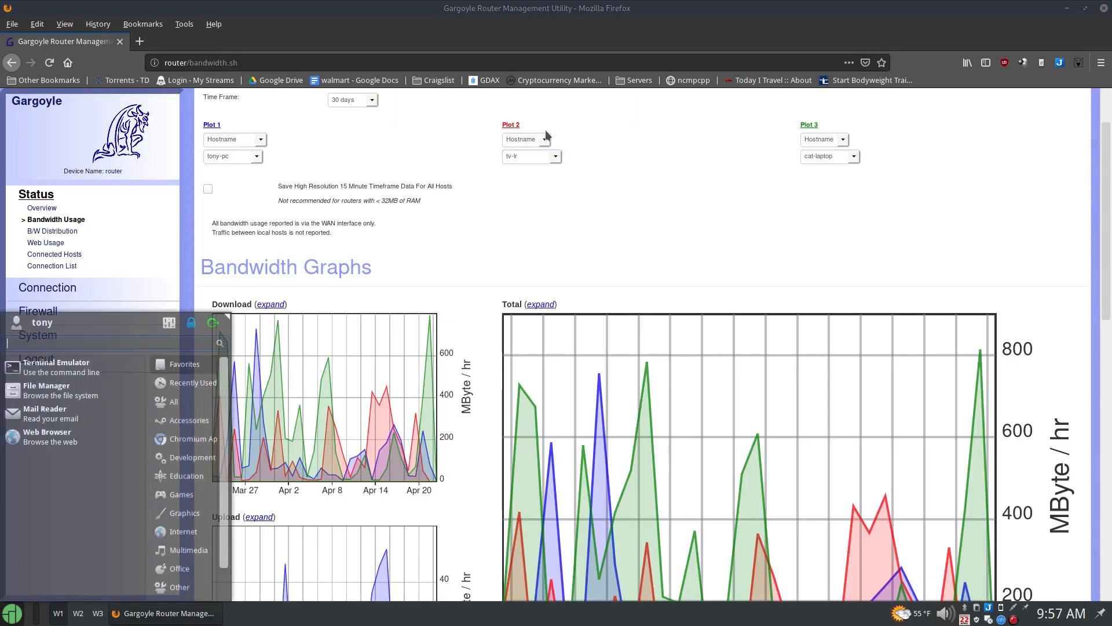
text(leaf)
key(Return)
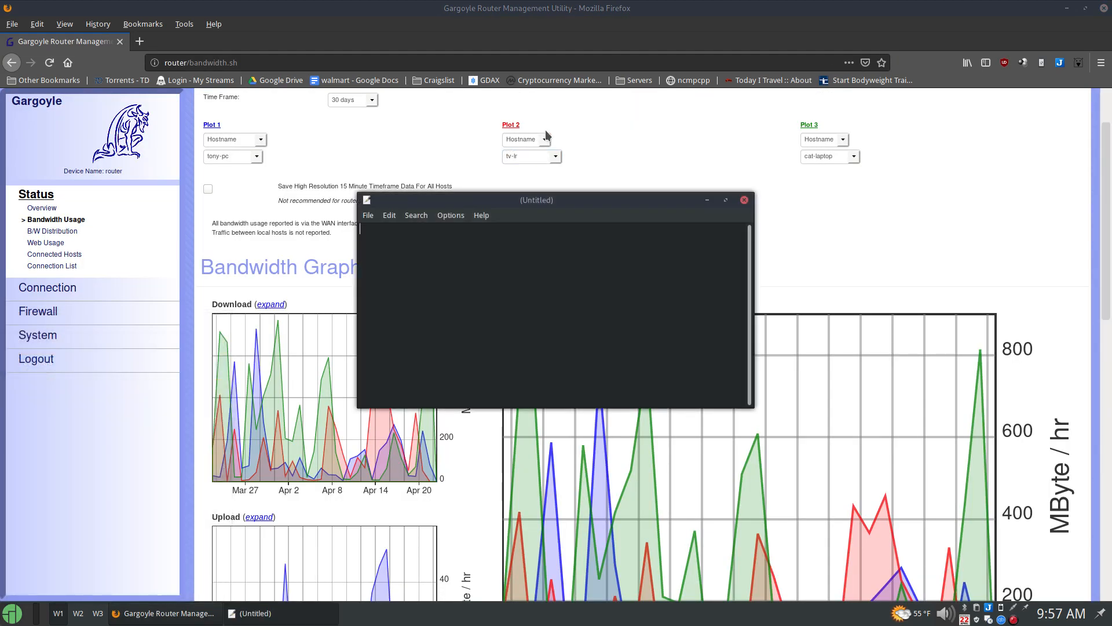
text(100 Mbps 100 )
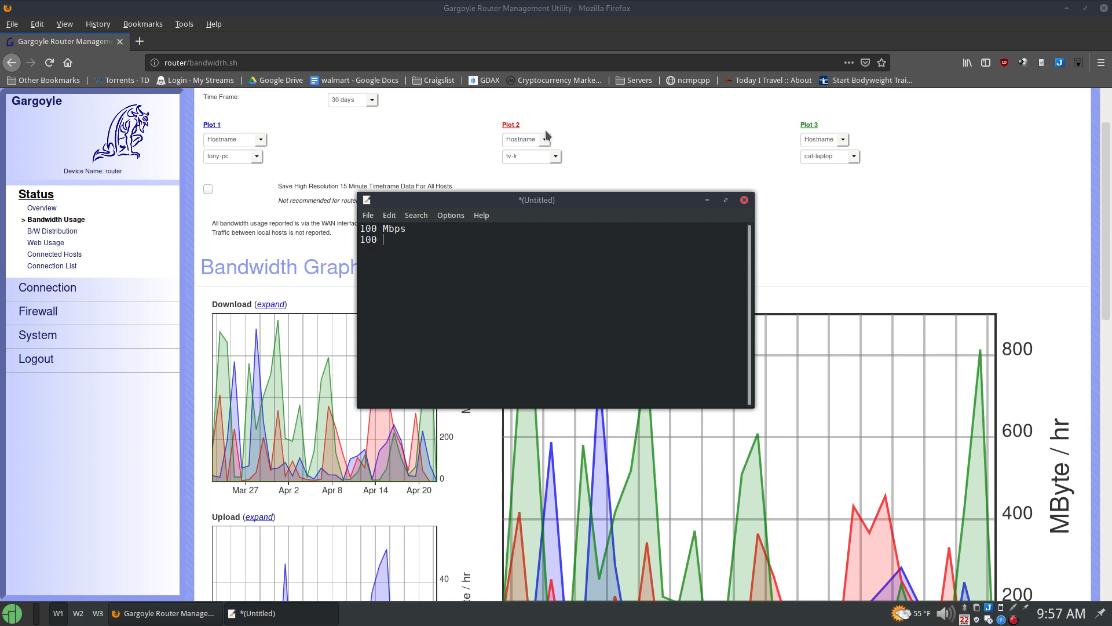
text(MBps)
click(745, 200)
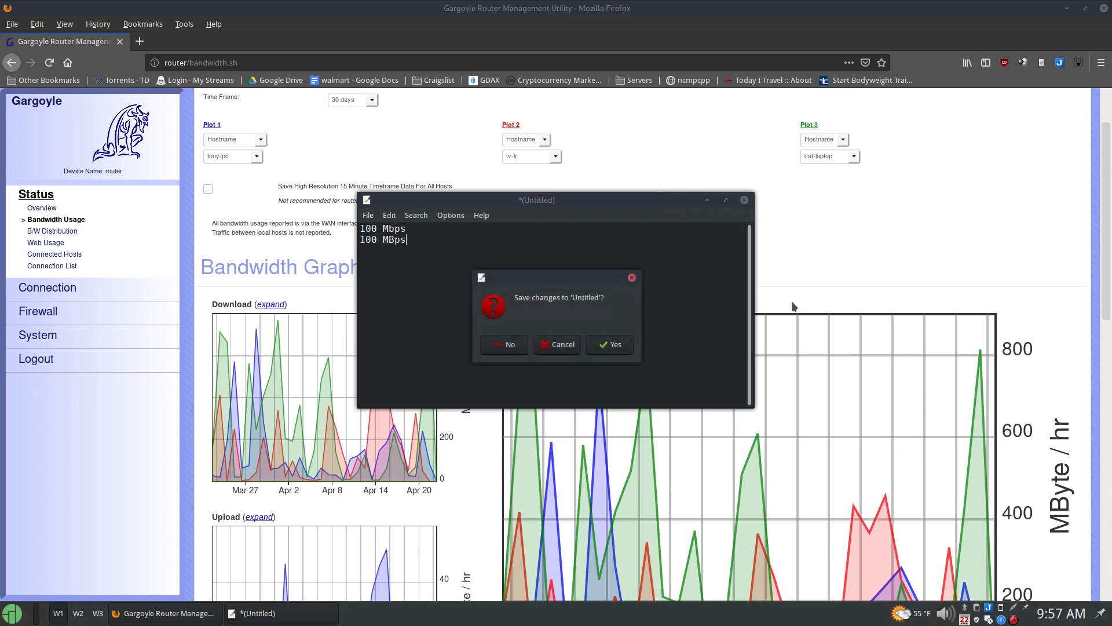
click(504, 345)
Glance over the bandwidth usage table, open the B/W Distribution page and examine each host's share in the pie charts.
scroll(429, 191, down, 6)
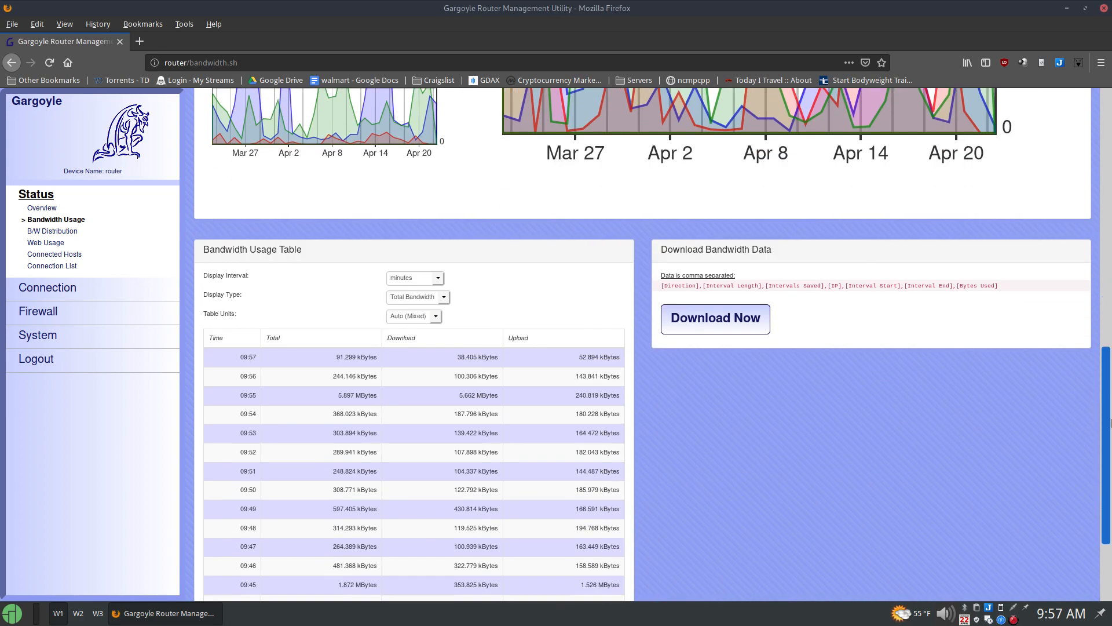
scroll(429, 192, up, 7)
click(44, 232)
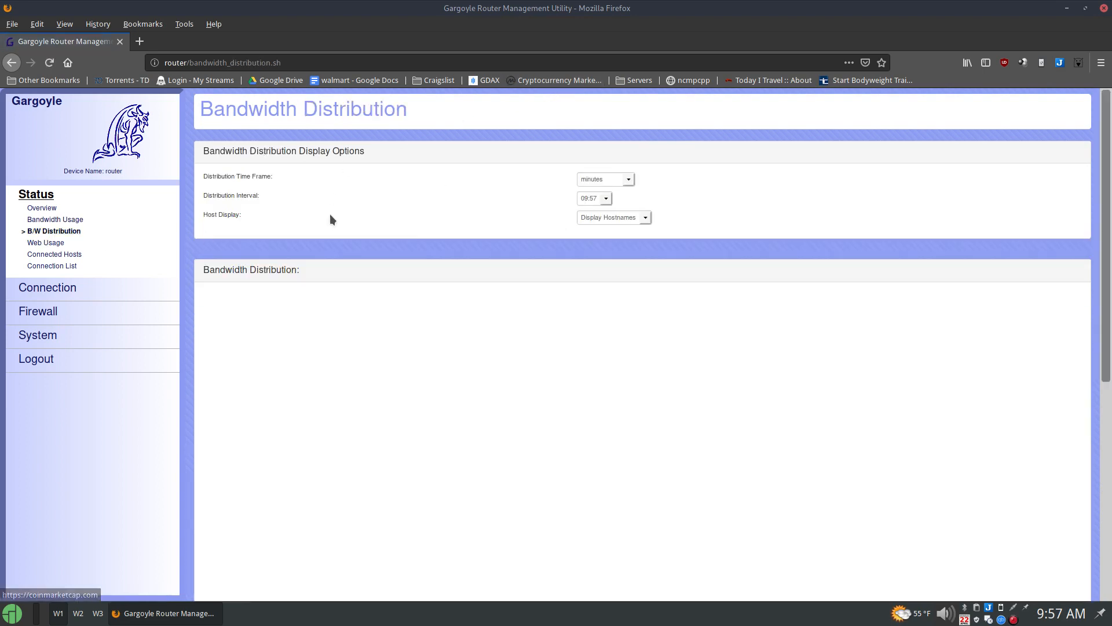
scroll(1108, 218, down, 3)
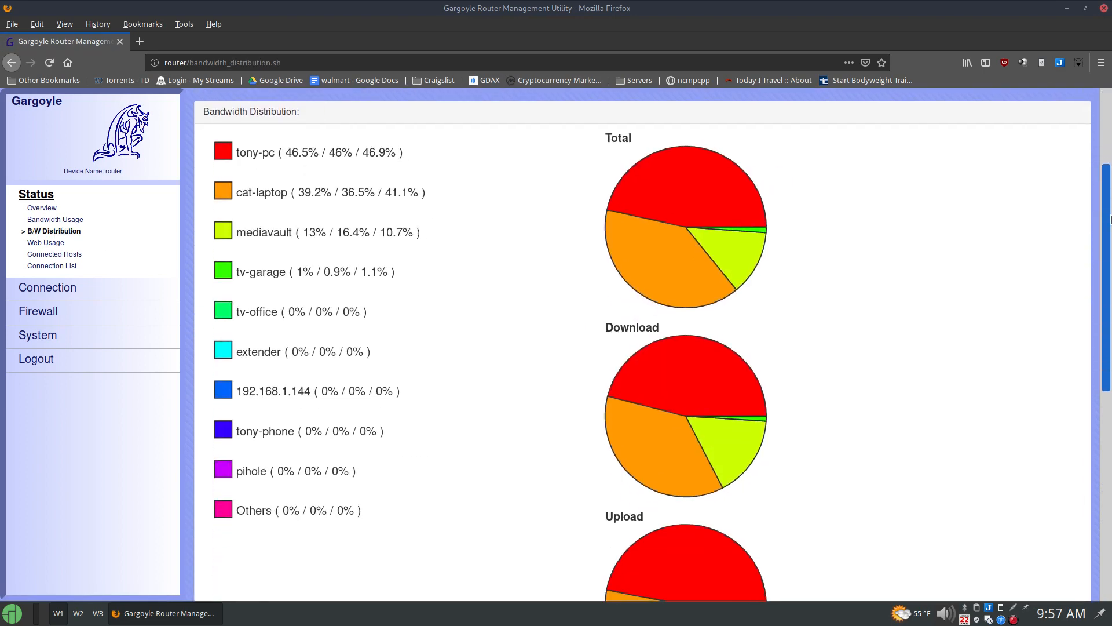
drag(1109, 218, 1110, 203)
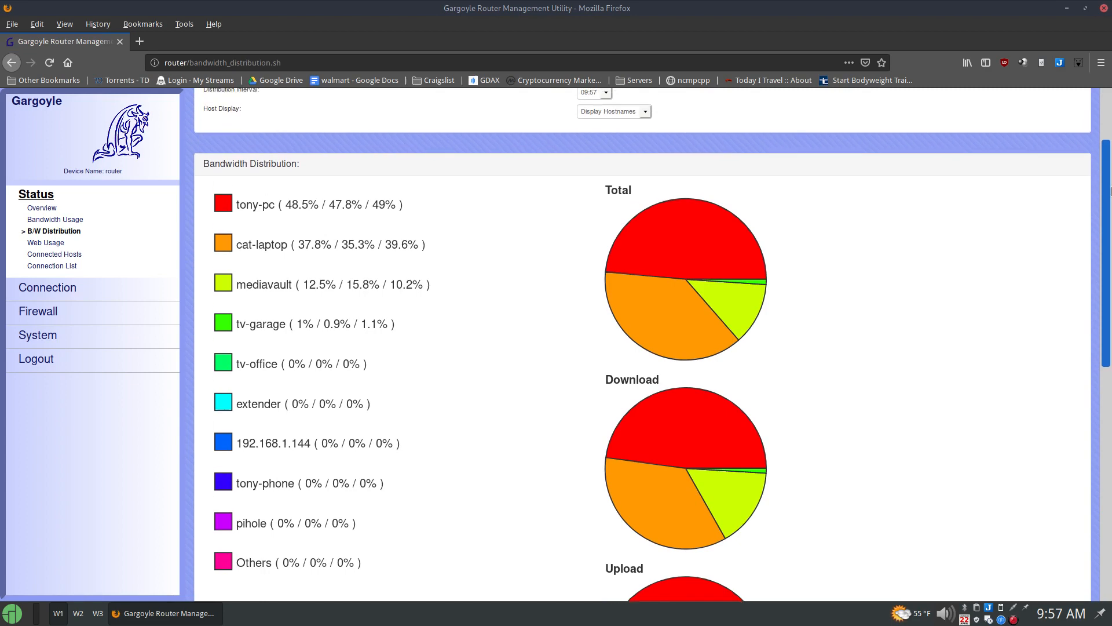
scroll(898, 166, up, 3)
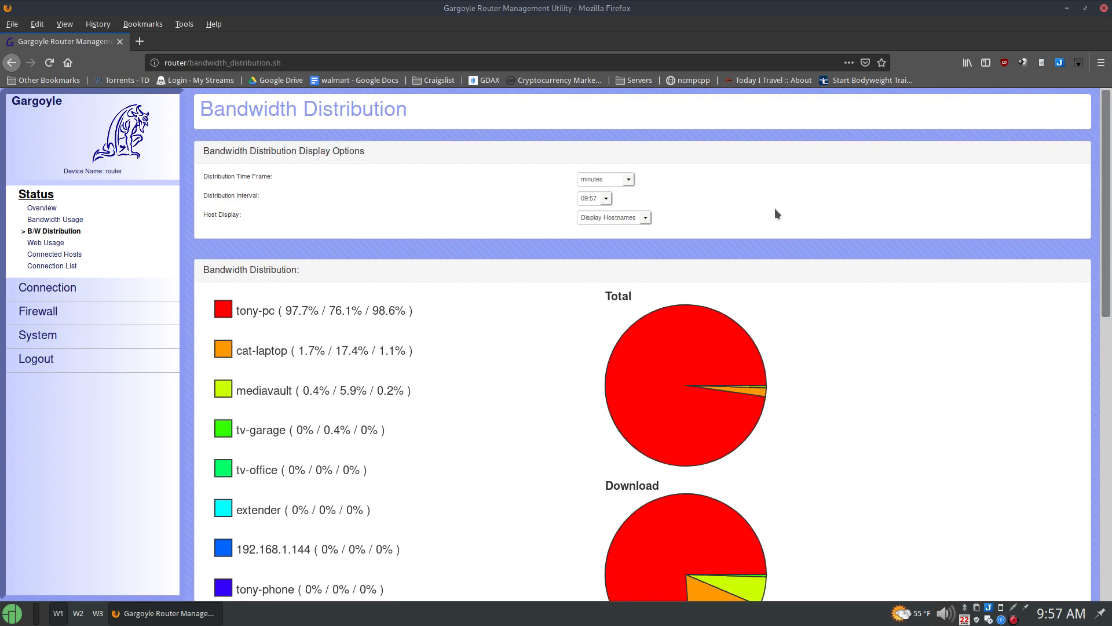
Set the distribution time frame to months and the distribution interval to March 2019.
click(608, 187)
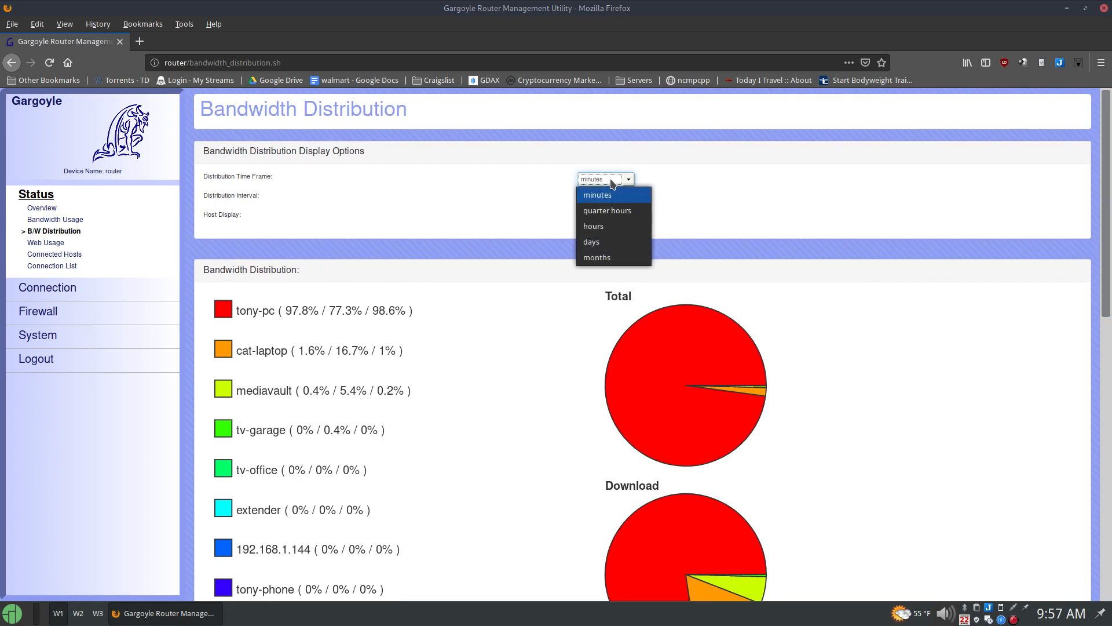
click(614, 256)
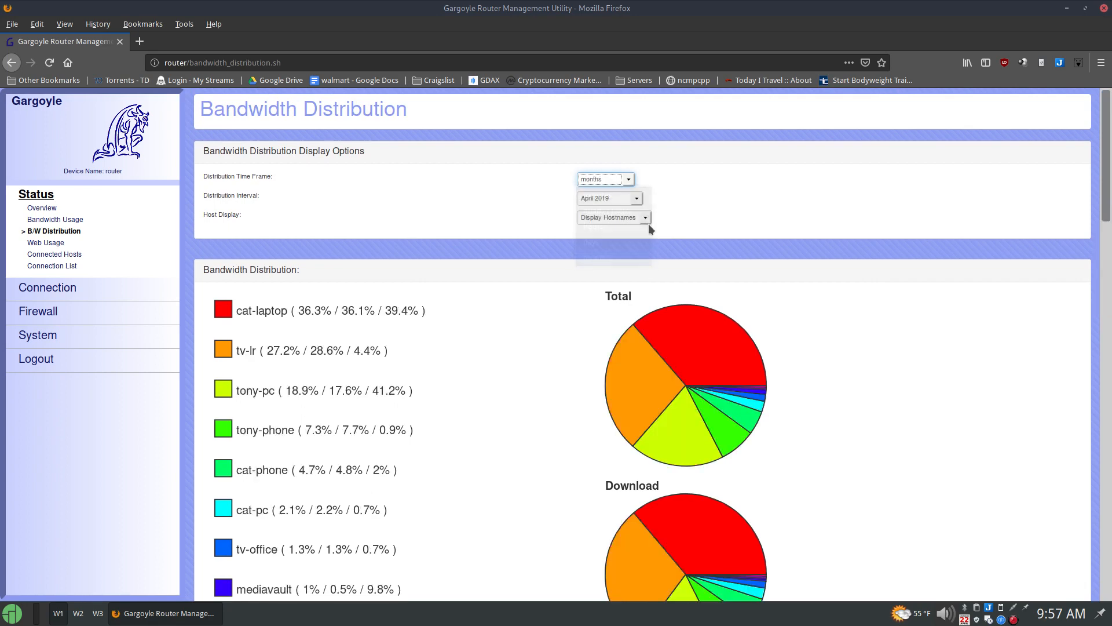
click(629, 199)
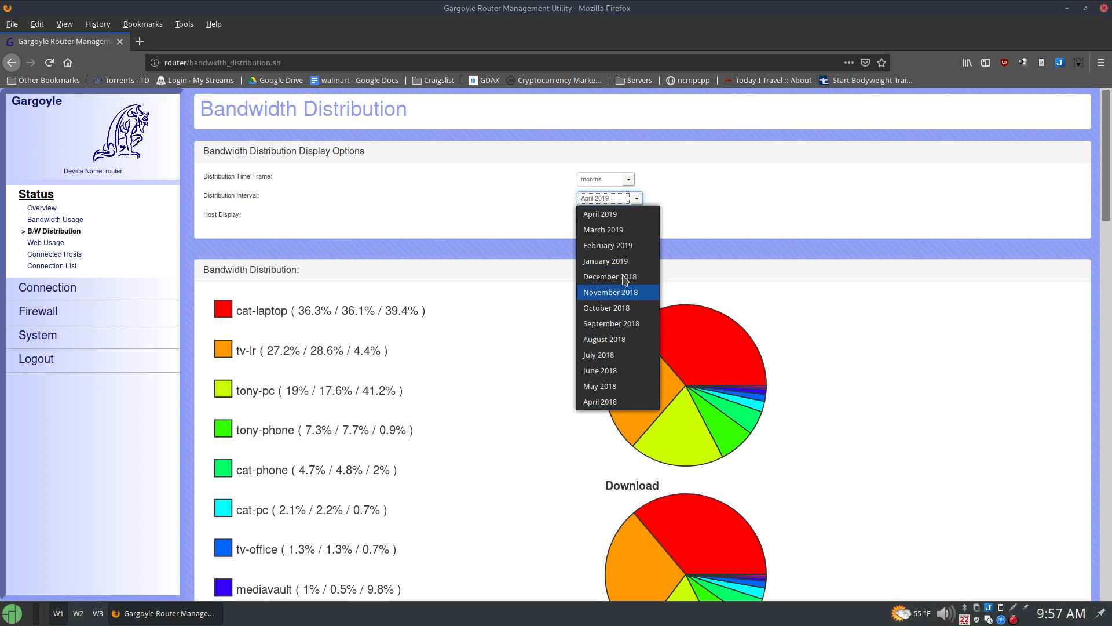
click(619, 232)
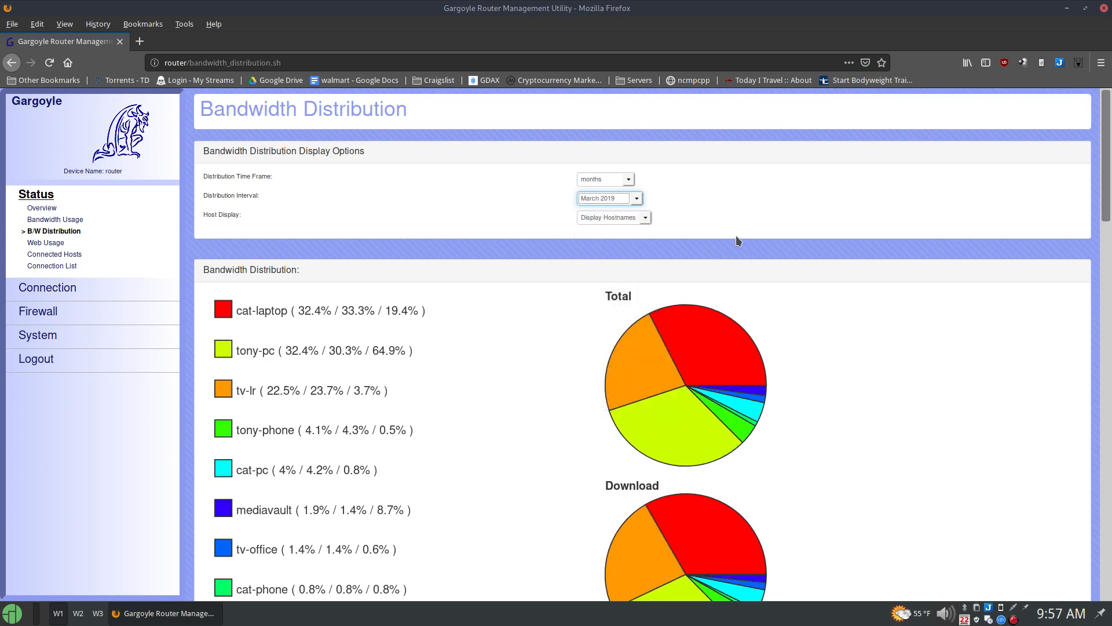
Keep the host display on Display Hostnames and review each host's share in the March 2019 pie charts.
click(614, 218)
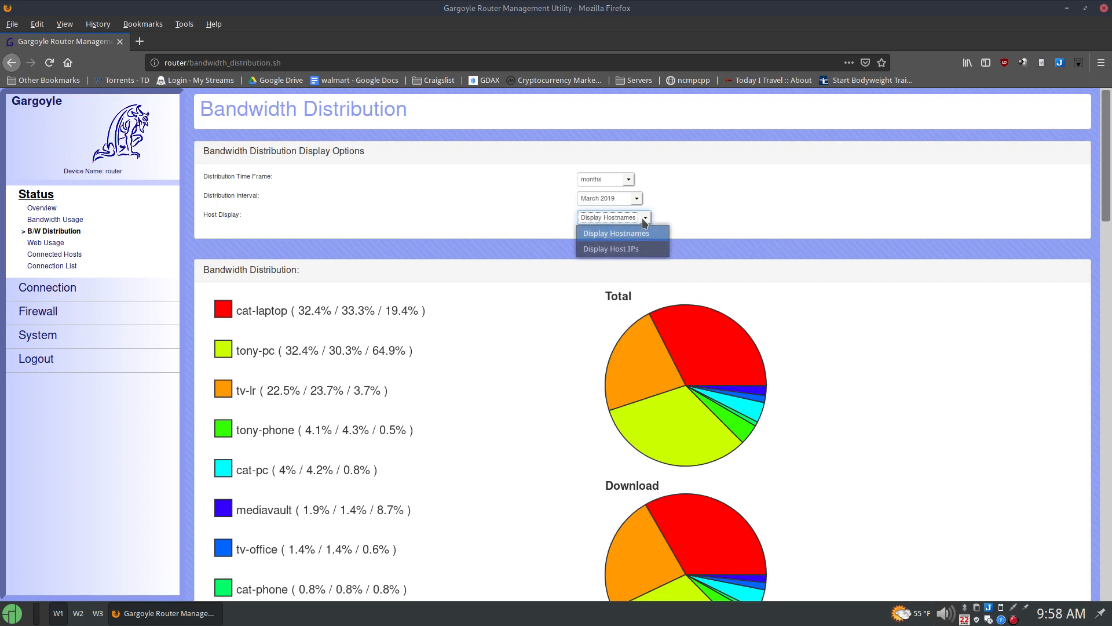
click(605, 231)
scroll(814, 260, down, 2)
scroll(815, 265, down, 2)
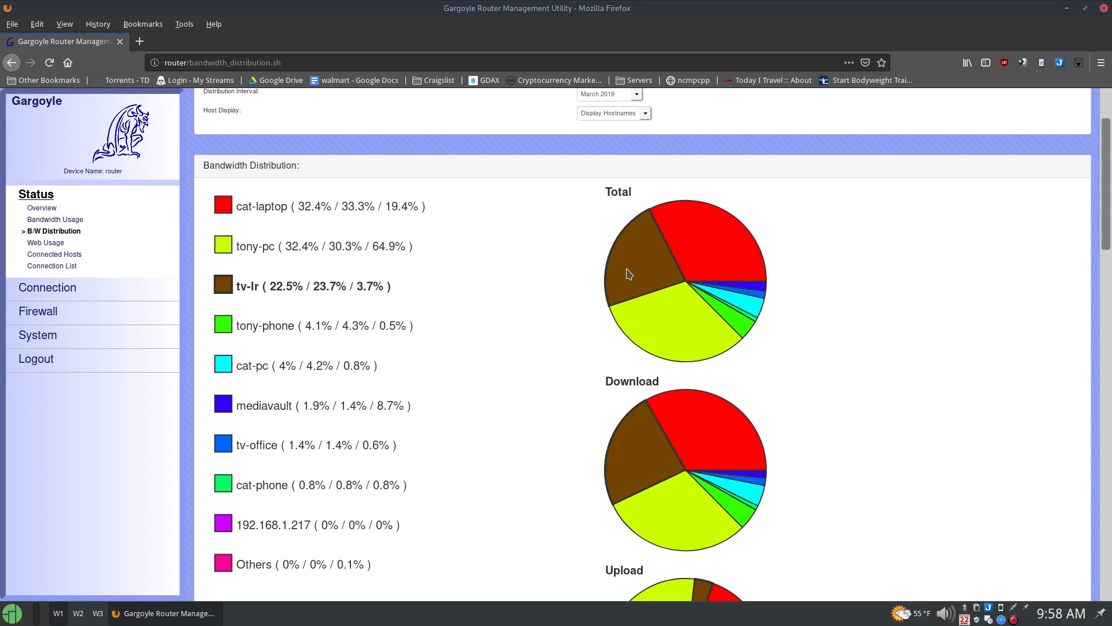
scroll(386, 398, down, 3)
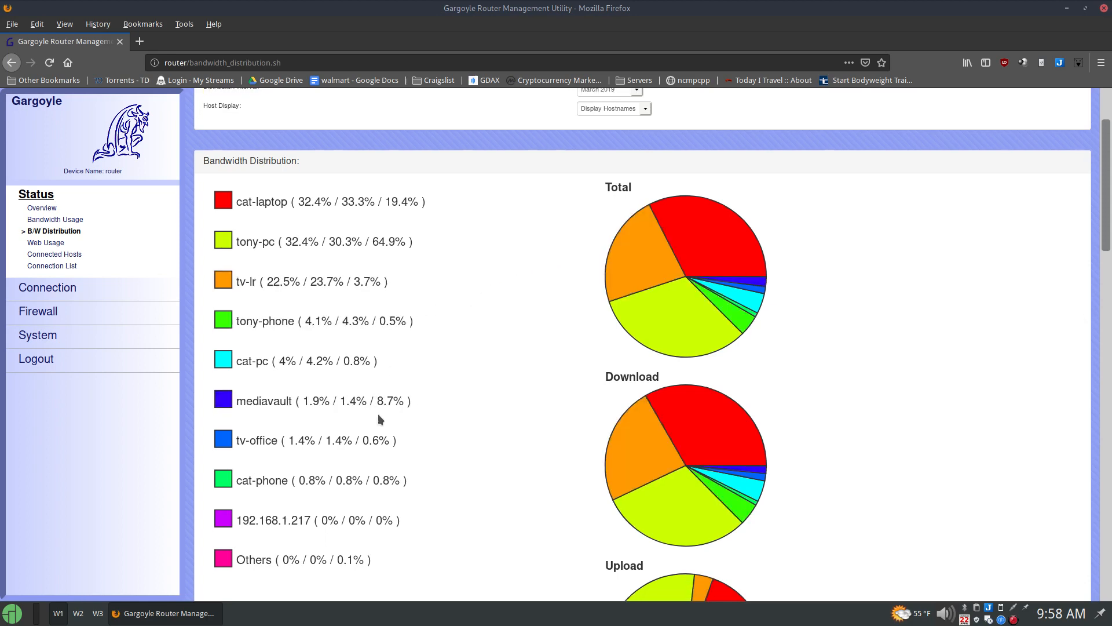
scroll(386, 398, up, 4)
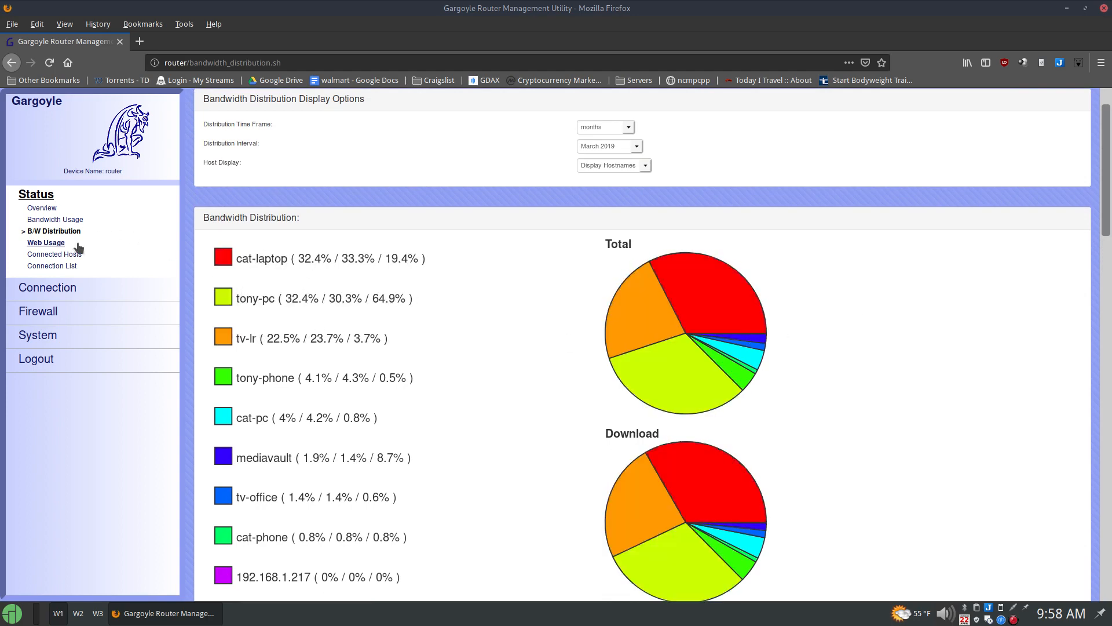
Open the Web Usage page and look over the Web Monitor preferences.
click(46, 242)
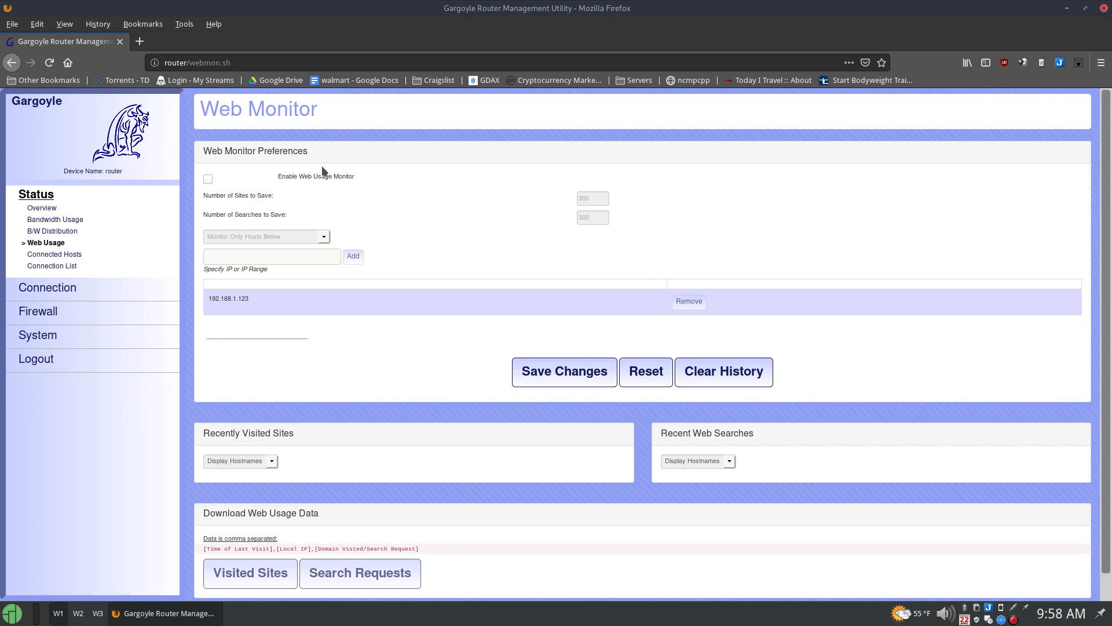
drag(1110, 172, 1107, 243)
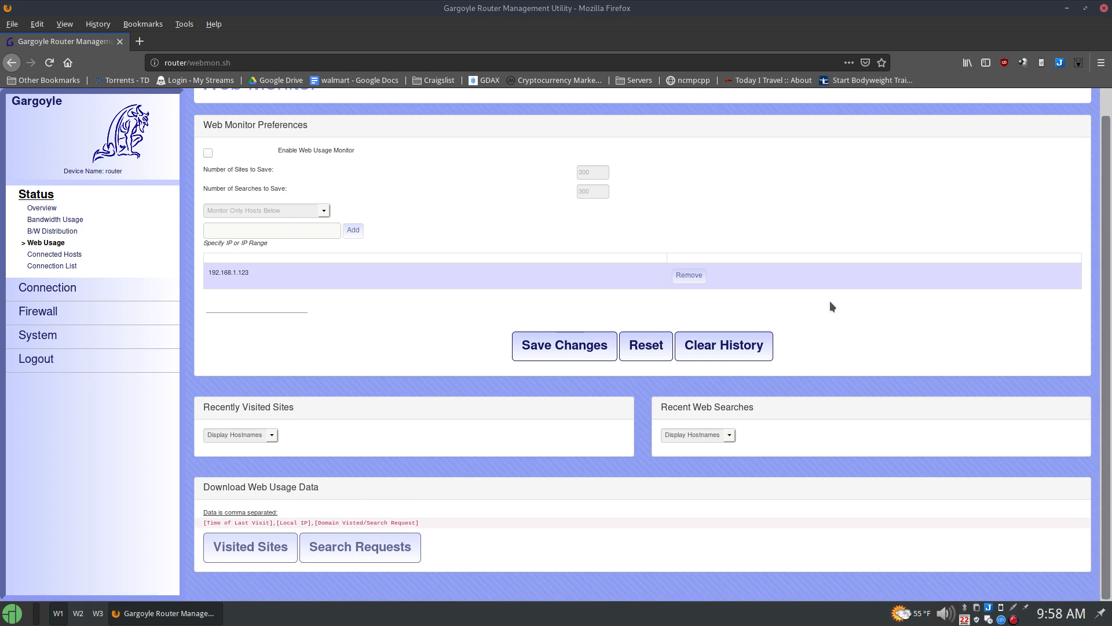
Load google.com in a new browser tab as an example of a visited site, and close that tab.
click(139, 41)
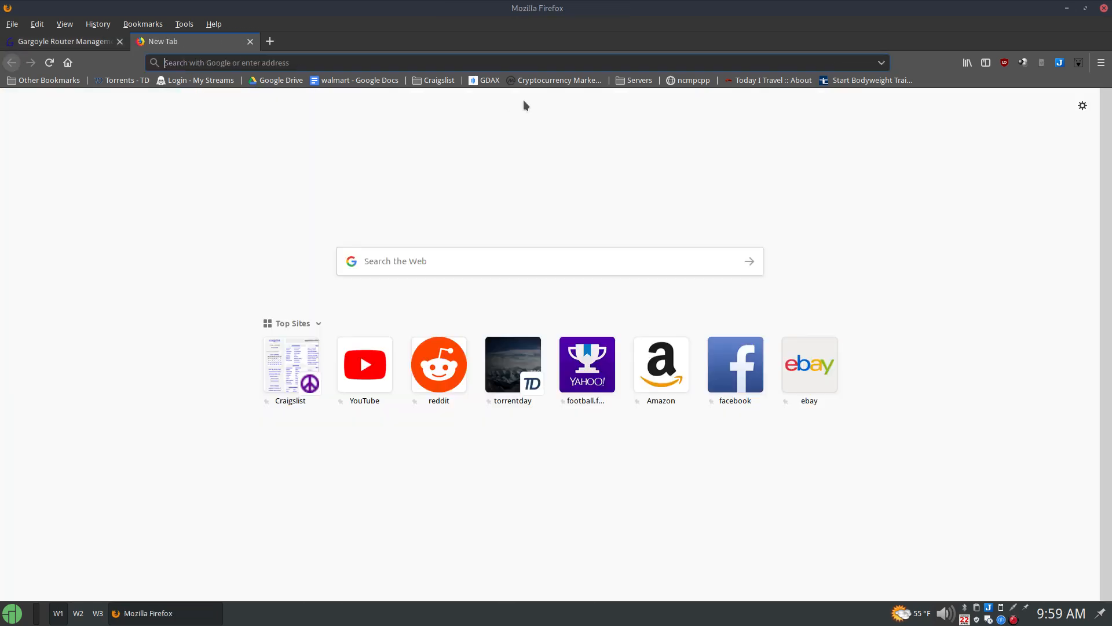
text(google.com/)
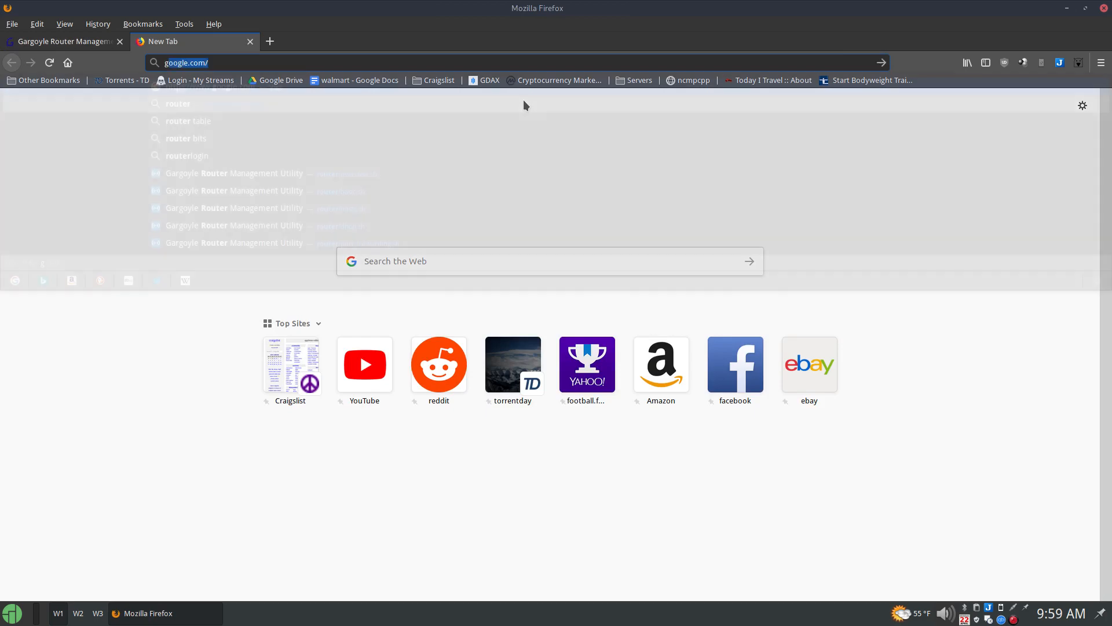
key(Return)
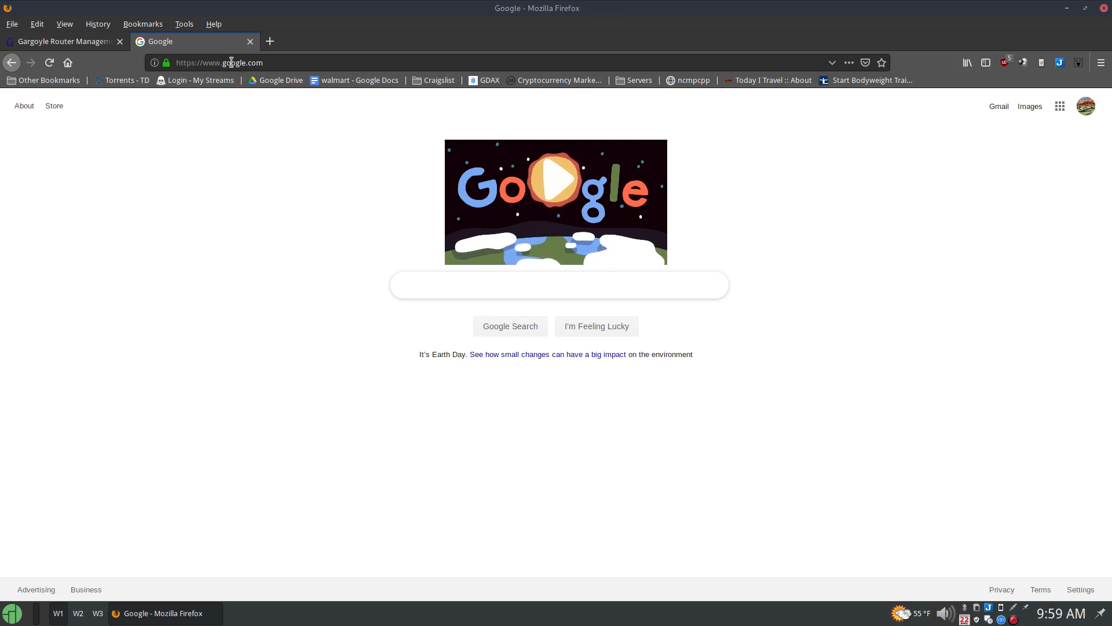
middle_click(210, 45)
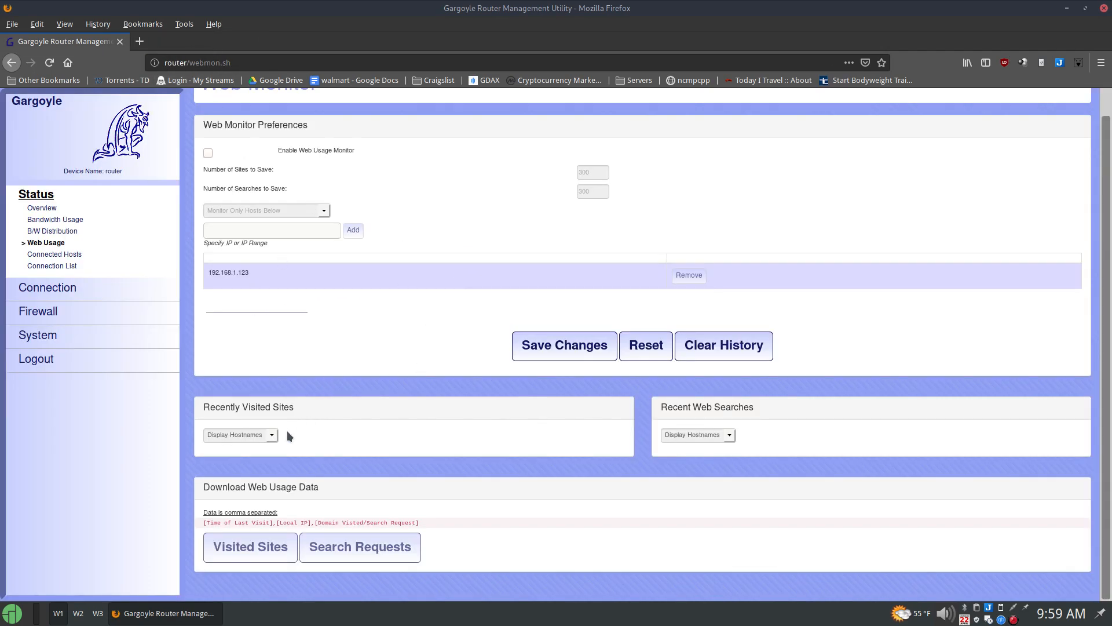
Examine the Web Monitor's host restriction settings and its visited sites, web searches and data download sections.
scroll(1109, 225, up, 1)
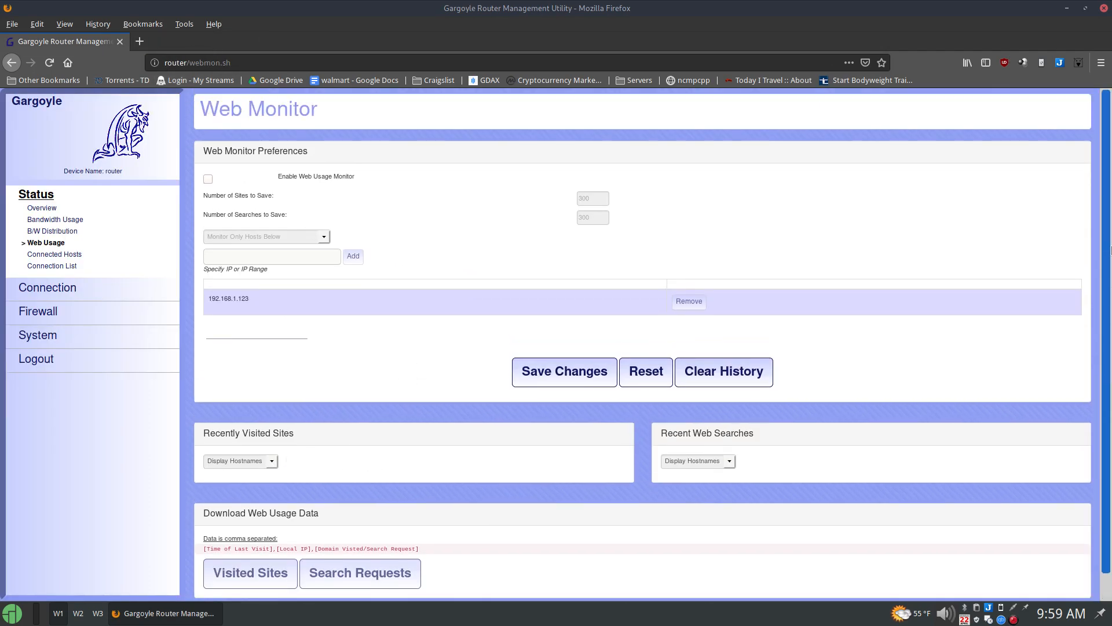
scroll(1110, 225, down, 1)
scroll(1109, 225, up, 1)
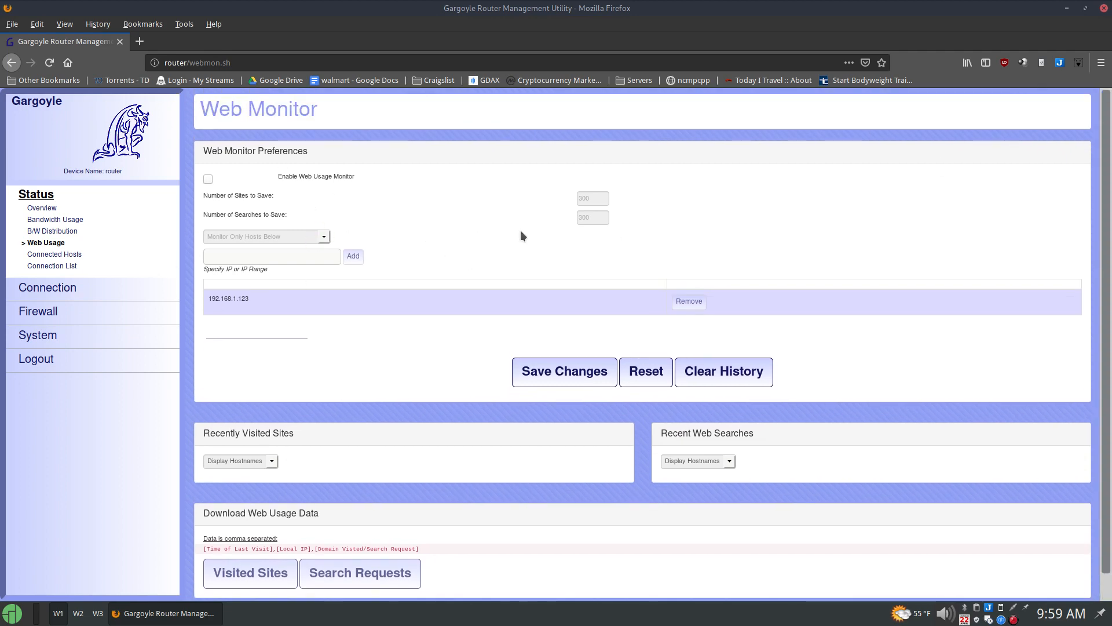
scroll(1110, 237, down, 1)
scroll(1109, 129, up, 1)
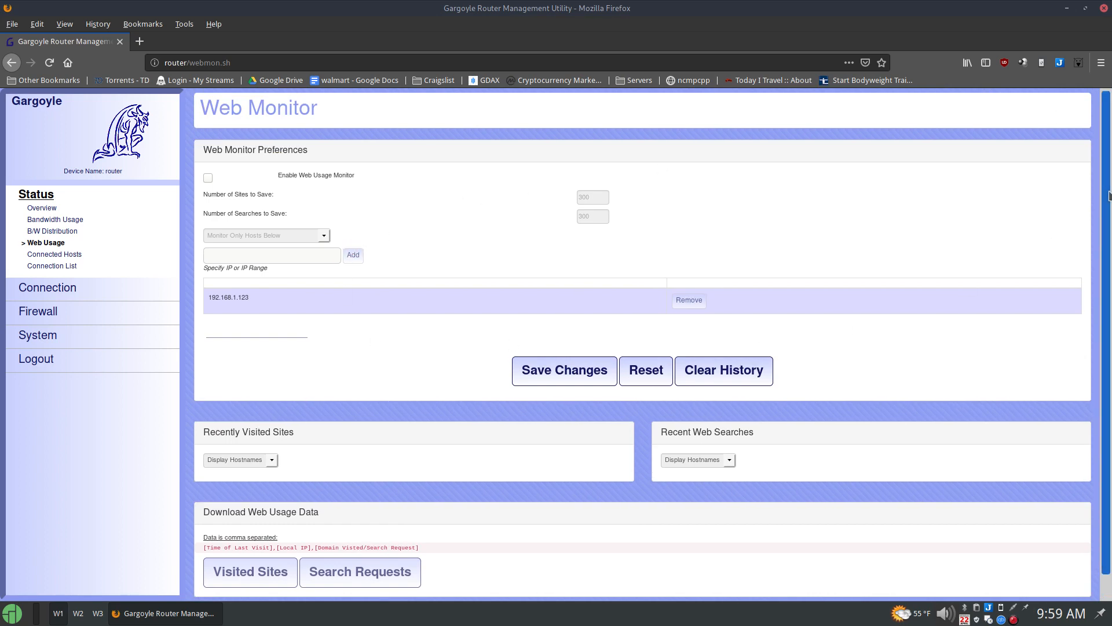
scroll(736, 336, down, 1)
scroll(672, 342, up, 1)
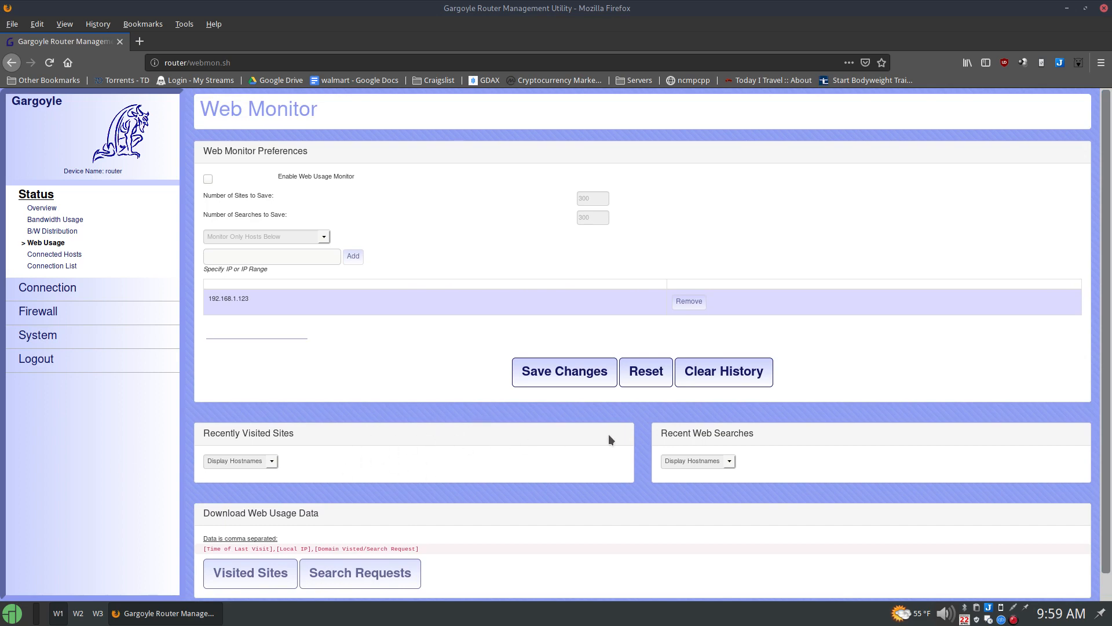
scroll(869, 411, down, 1)
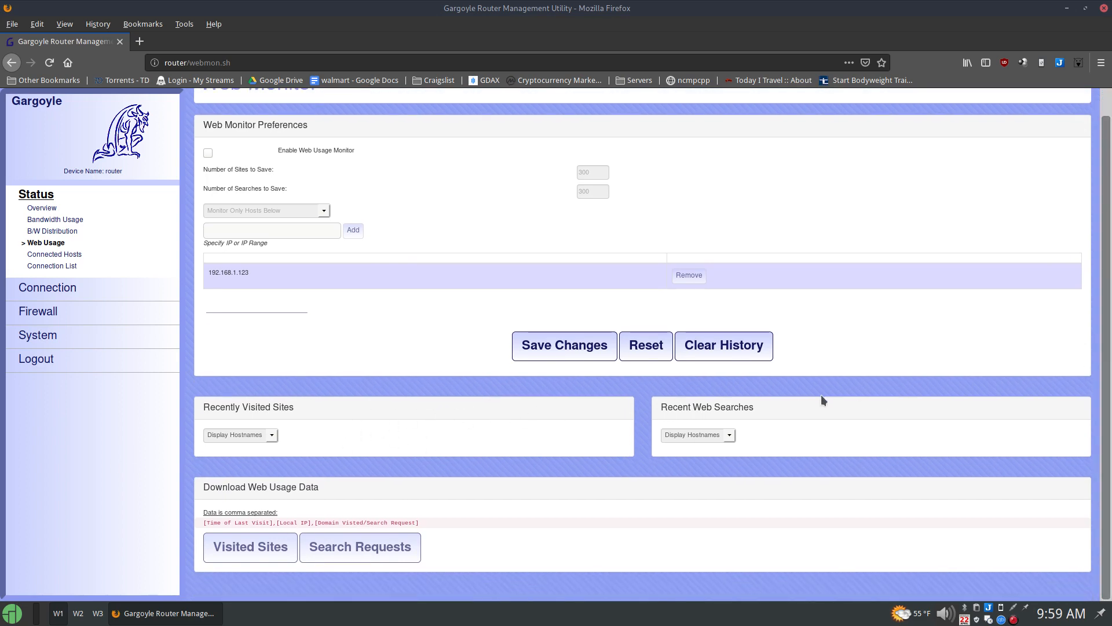
Open the Connected Hosts page and review the current DHCP leases and connected wireless hosts.
click(58, 255)
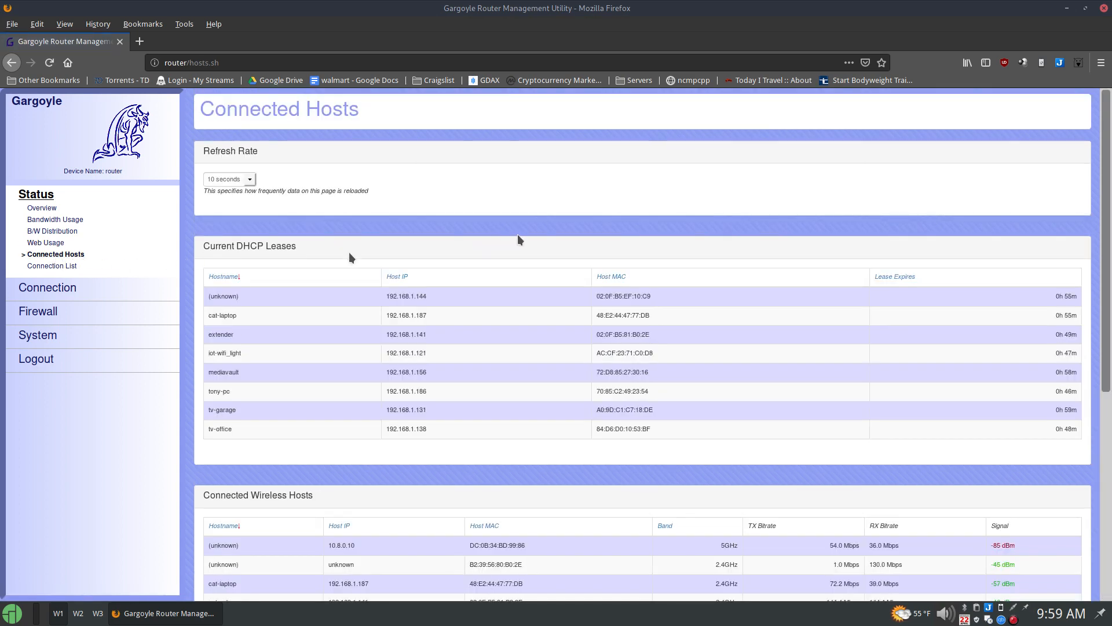
scroll(518, 239, down, 3)
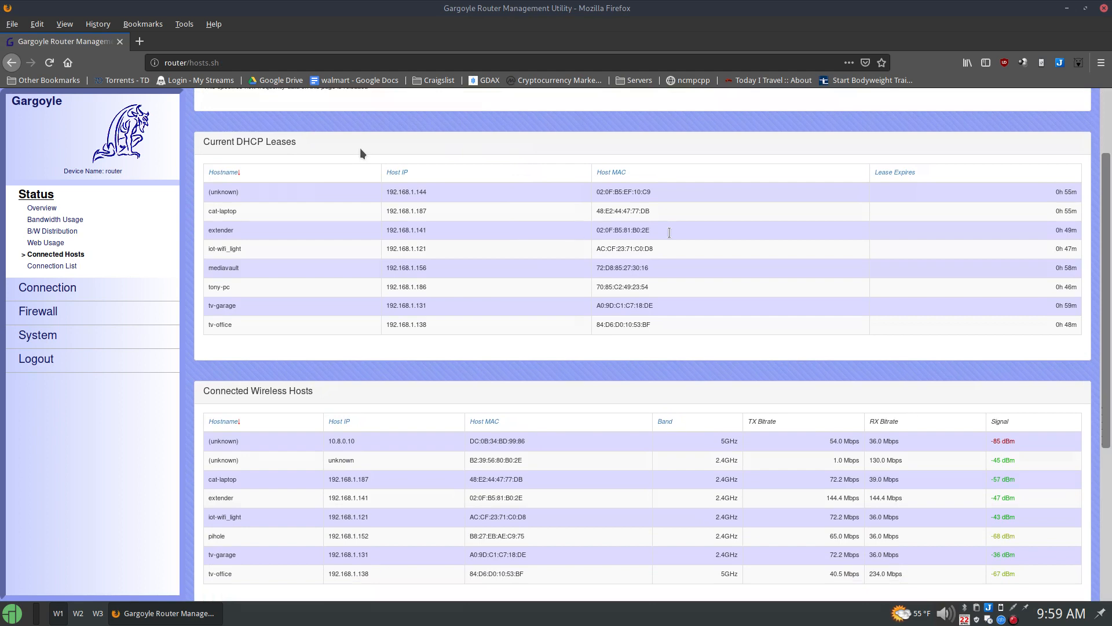
drag(1110, 231, 1111, 164)
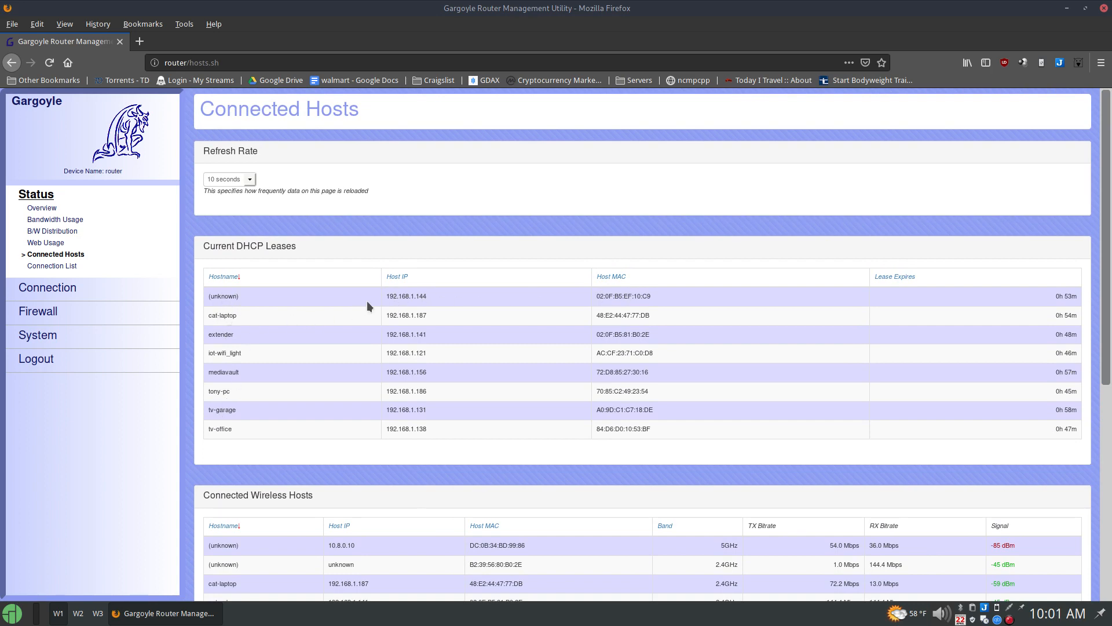
Copy the unknown host's IP address, run "sudo nmap -sS -O 192.168.1.144" in a terminal with the sudo password, and close the terminal.
double_click(404, 296)
right_click(404, 296)
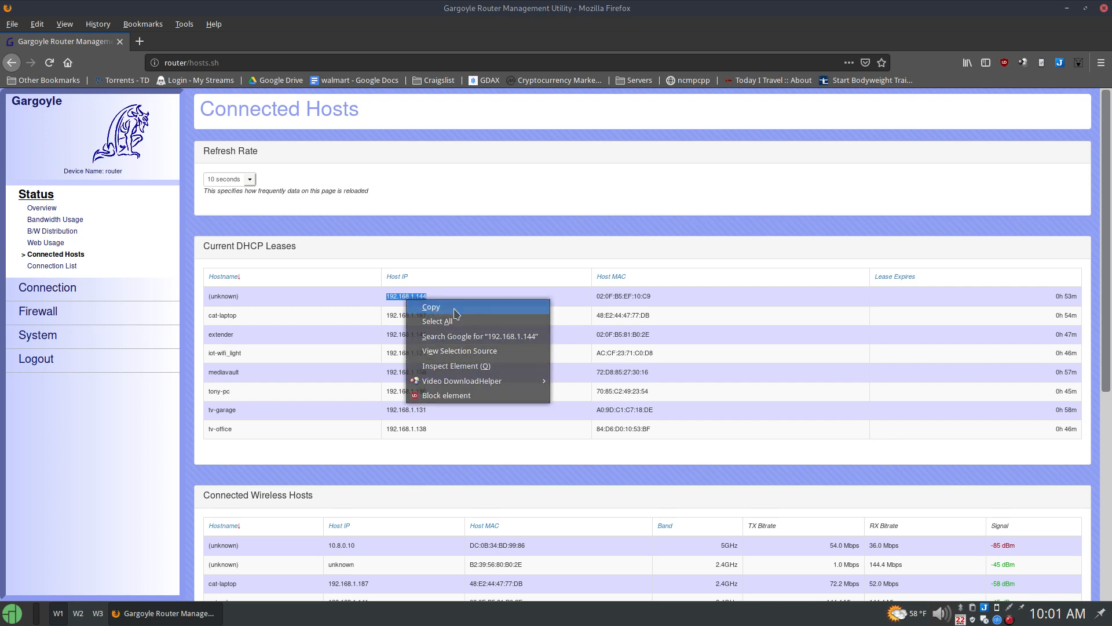
click(456, 309)
key(ctrl+alt+t)
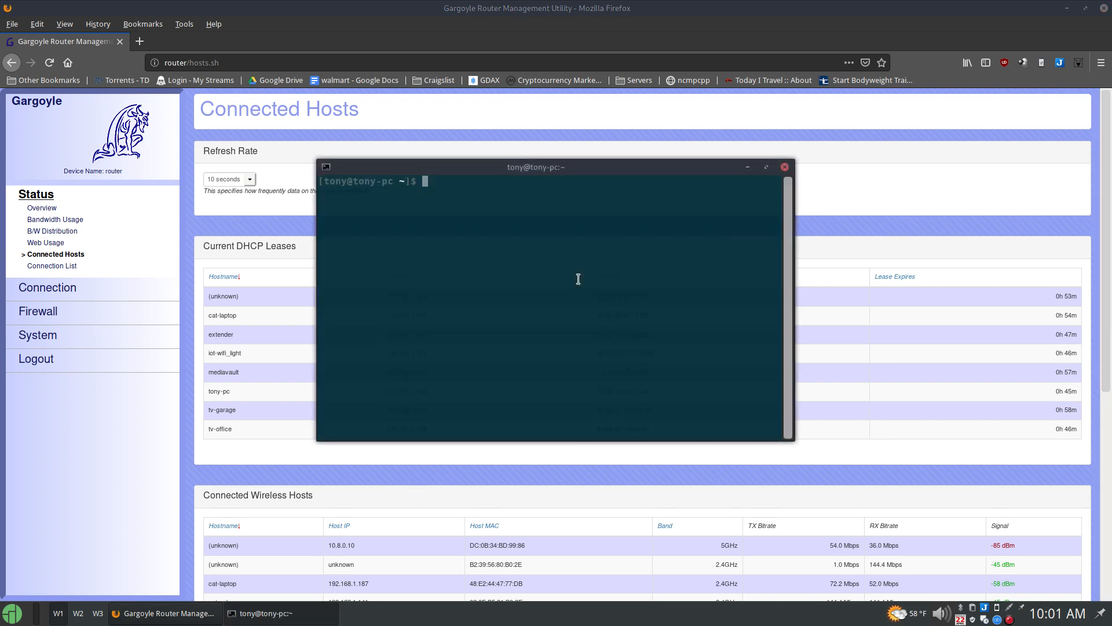
text(sudo nmap -SS -O 192.168.1.144)
key(Return)
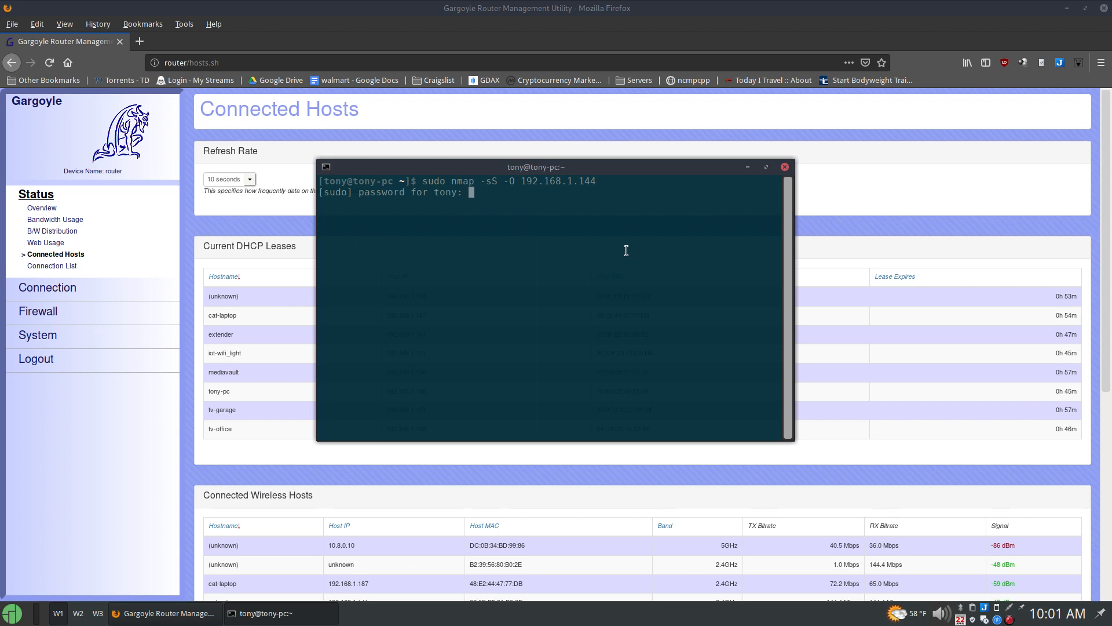
key(Return)
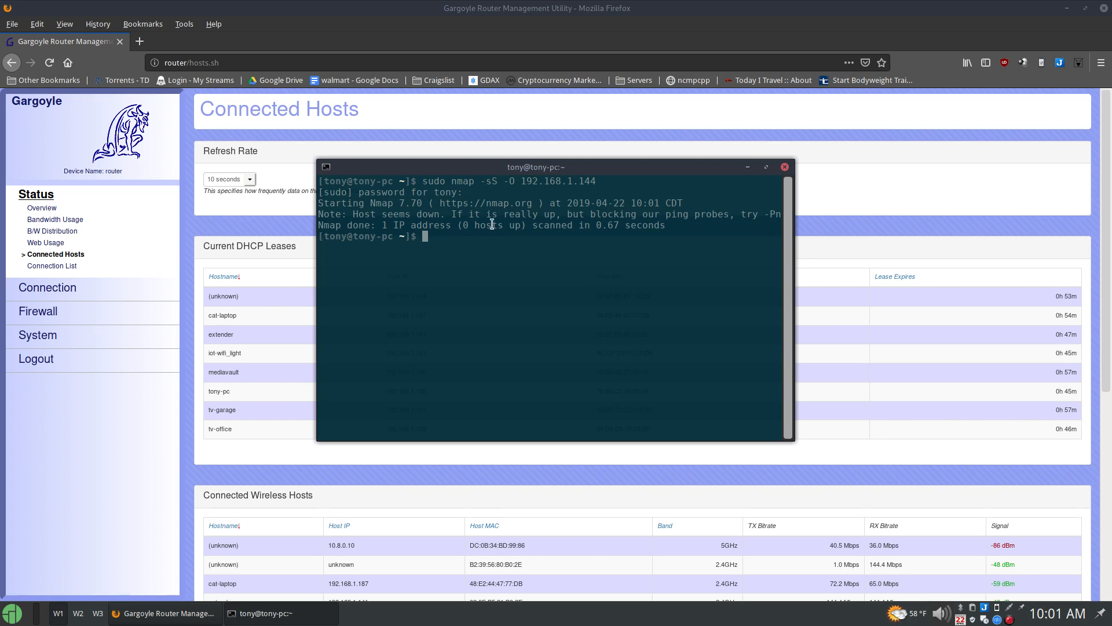
click(785, 168)
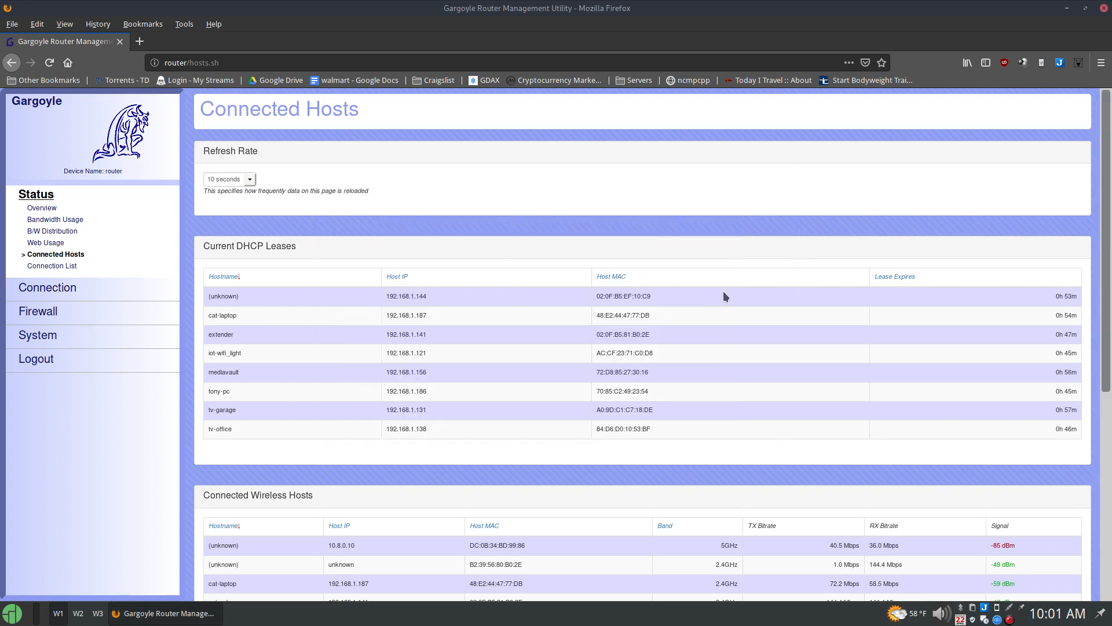
Highlight the unknown host's MAC address, and open the Connection List page to review the hosts in the current connections.
triple_click(614, 296)
click(770, 296)
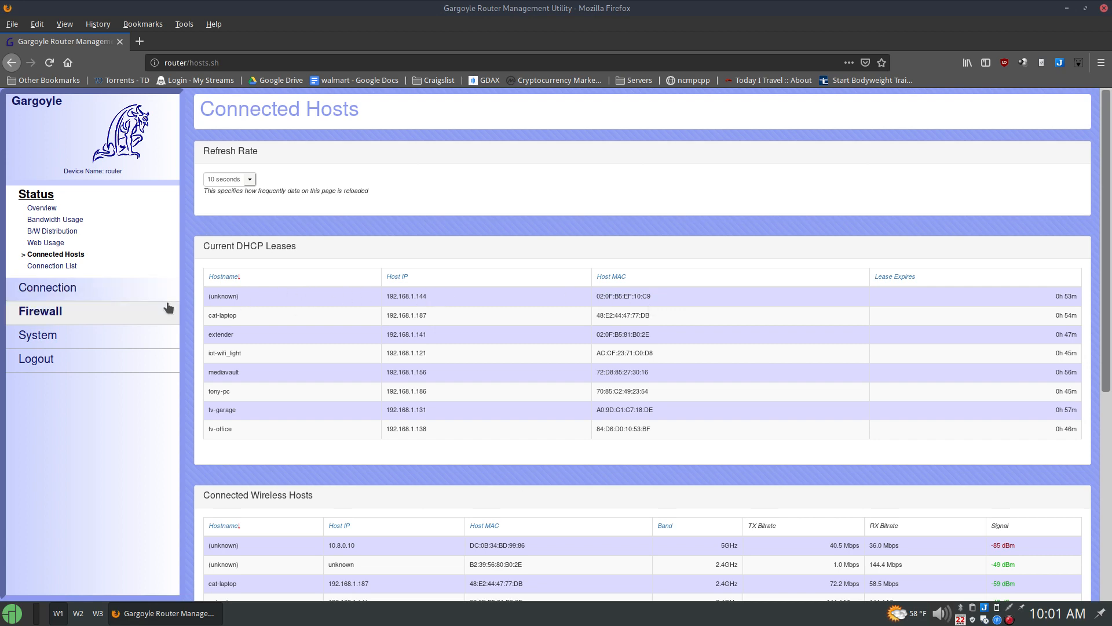
click(57, 267)
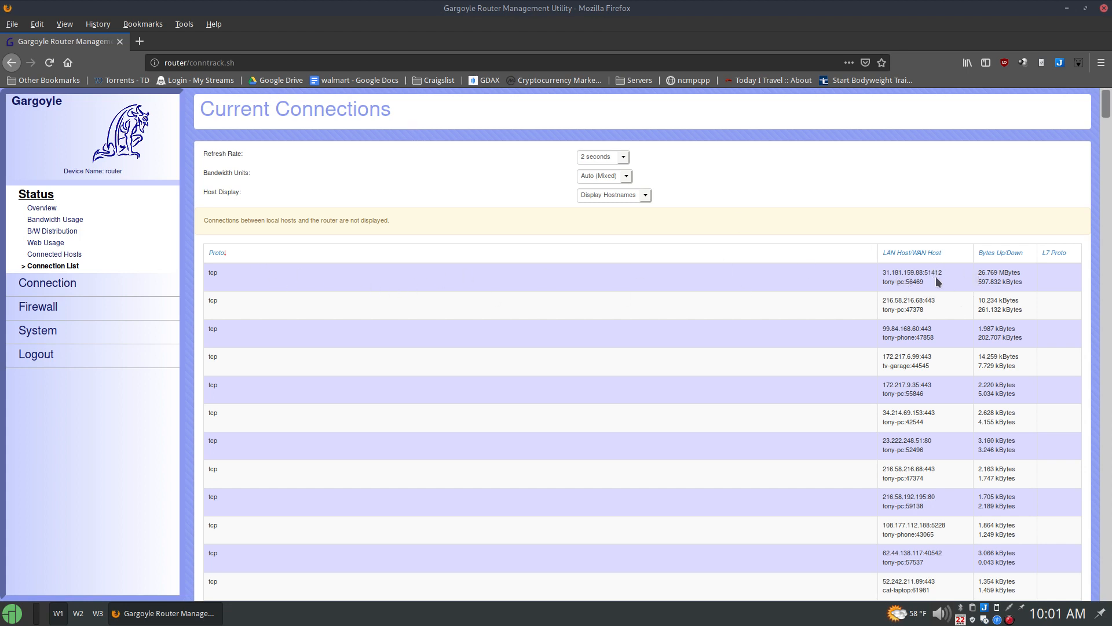
drag(882, 282, 909, 284)
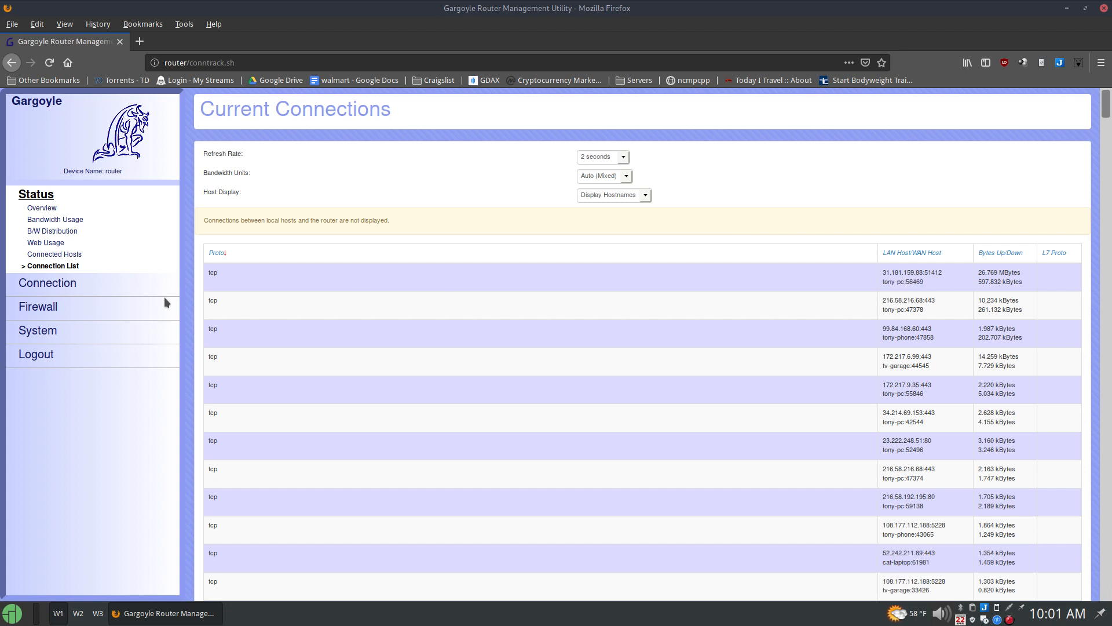
Open the Basic connection settings and look over the device configuration and the Connect Via options for Internet / WAN.
click(47, 283)
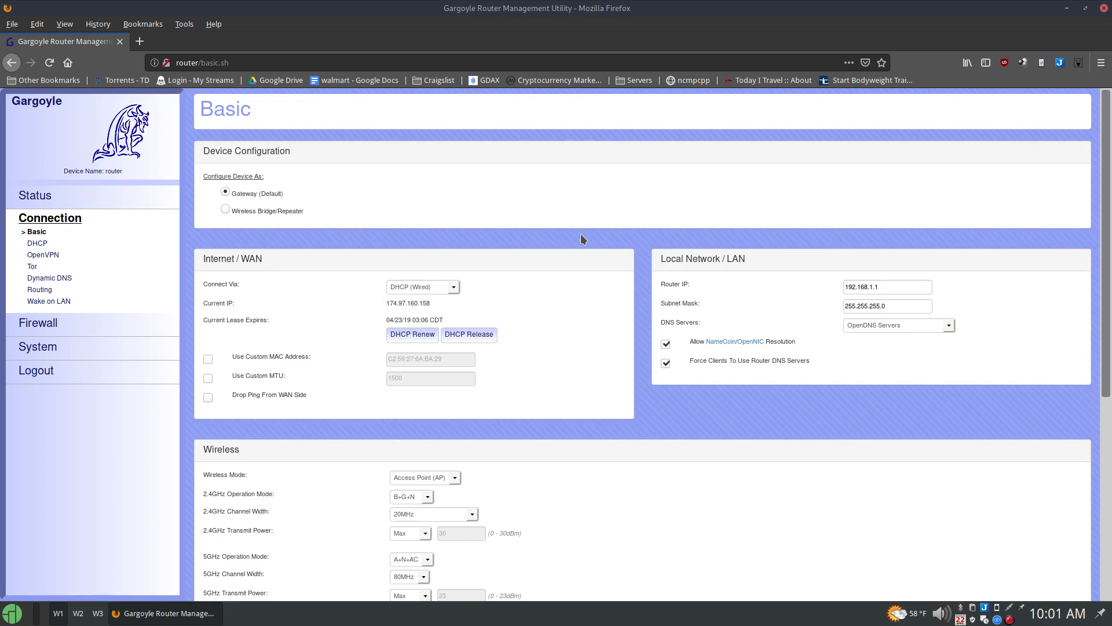
scroll(581, 236, down, 2)
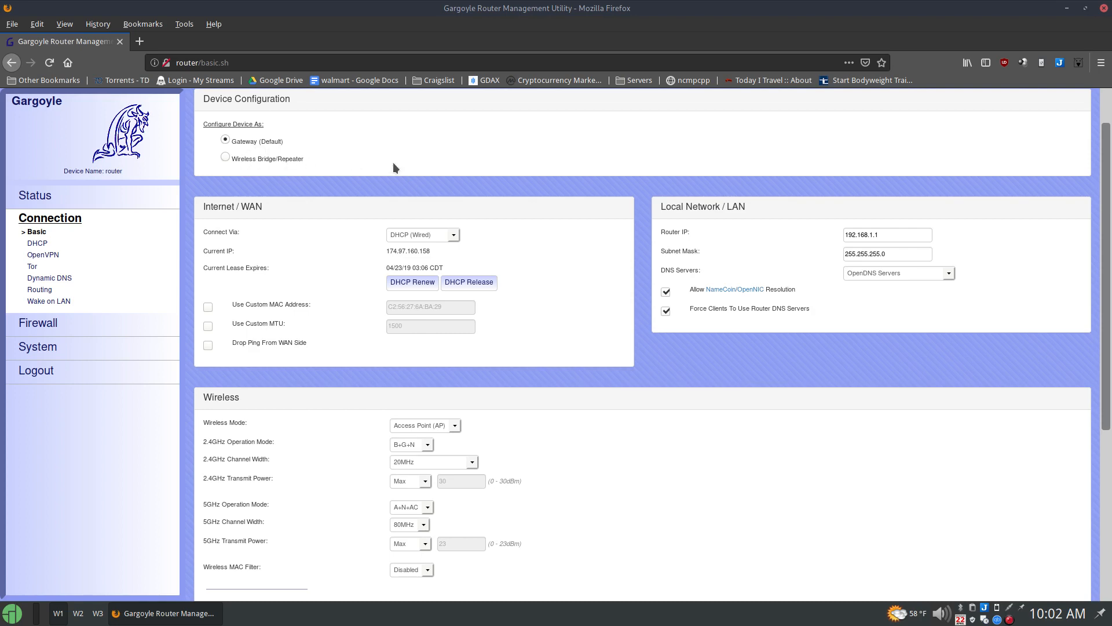
scroll(399, 162, down, 2)
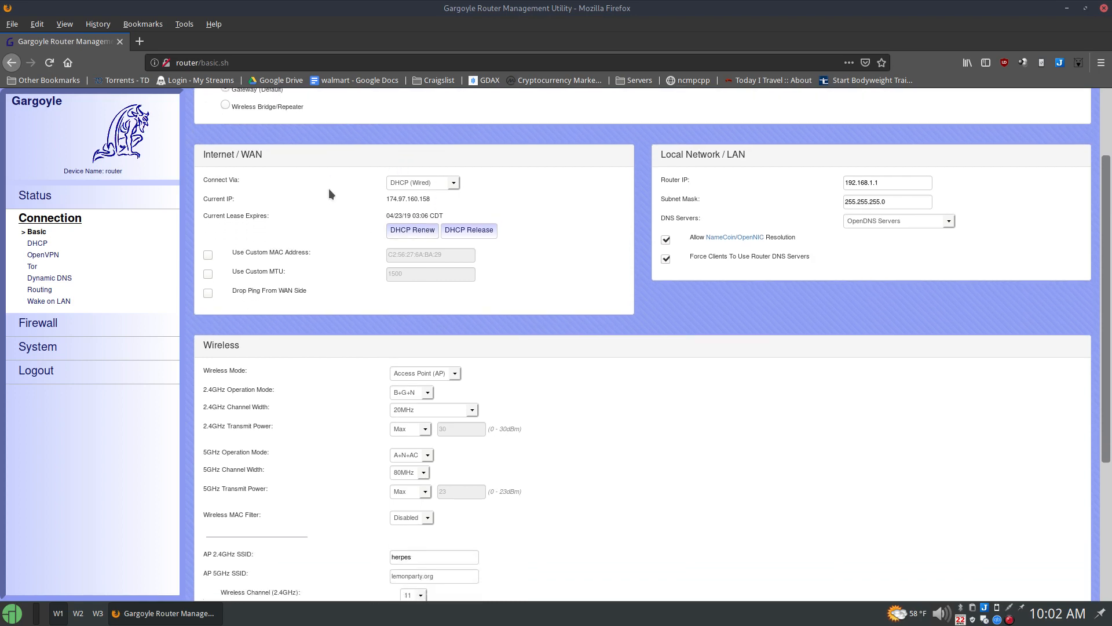
click(453, 183)
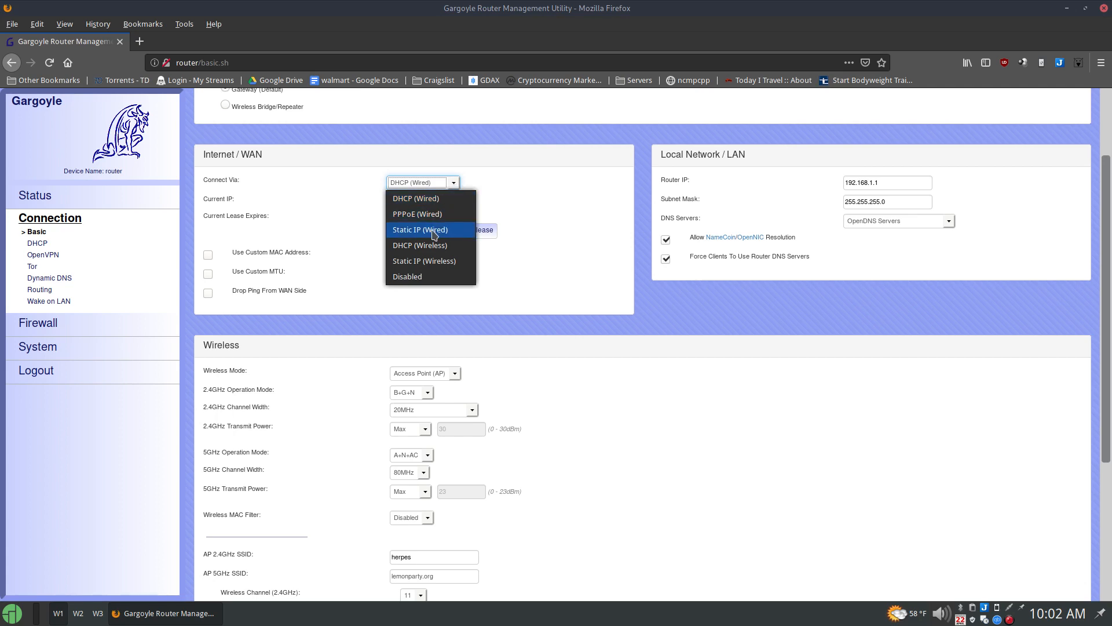
click(611, 333)
Examine the Local Network / LAN router IP, subnet mask and DNS server options, and look over the Wireless settings.
scroll(1108, 210, down, 3)
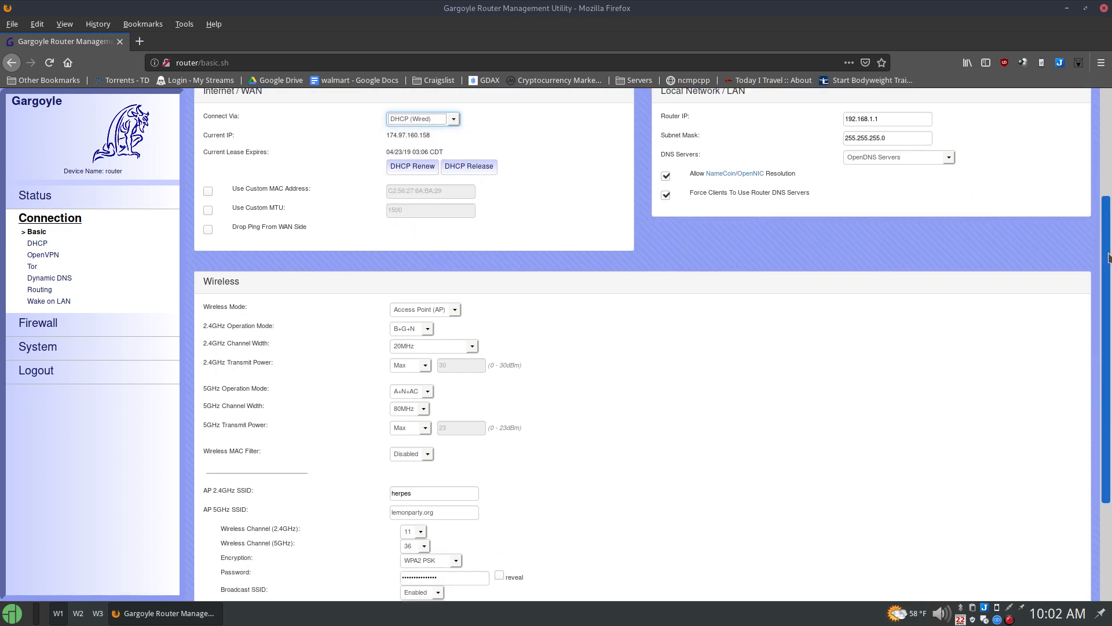
scroll(1109, 214, up, 3)
drag(1109, 215, 1108, 190)
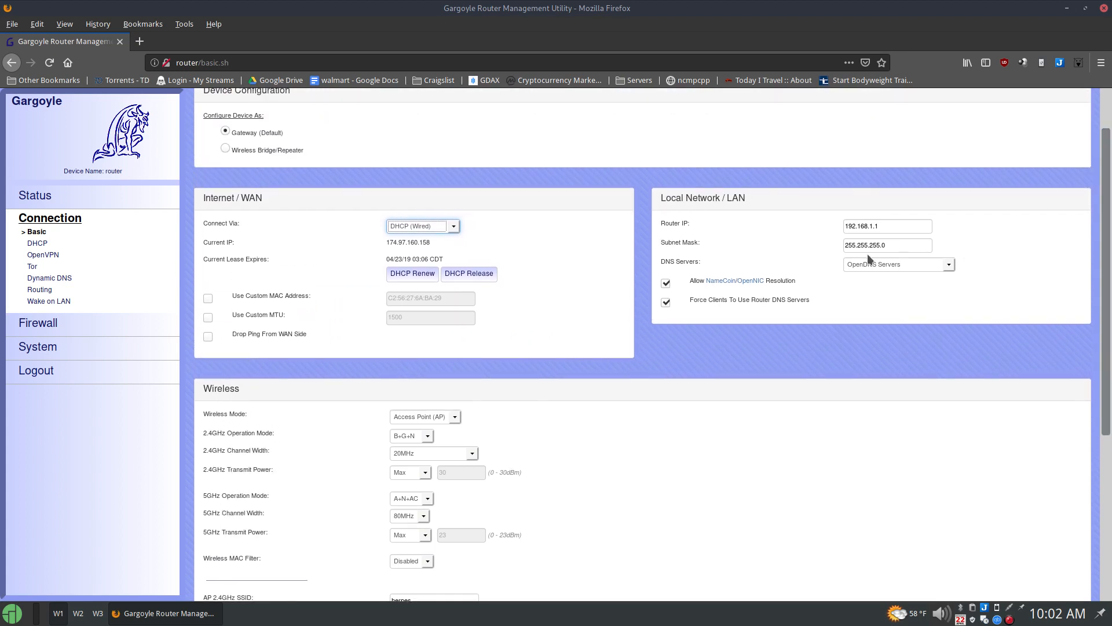
click(899, 227)
double_click(899, 227)
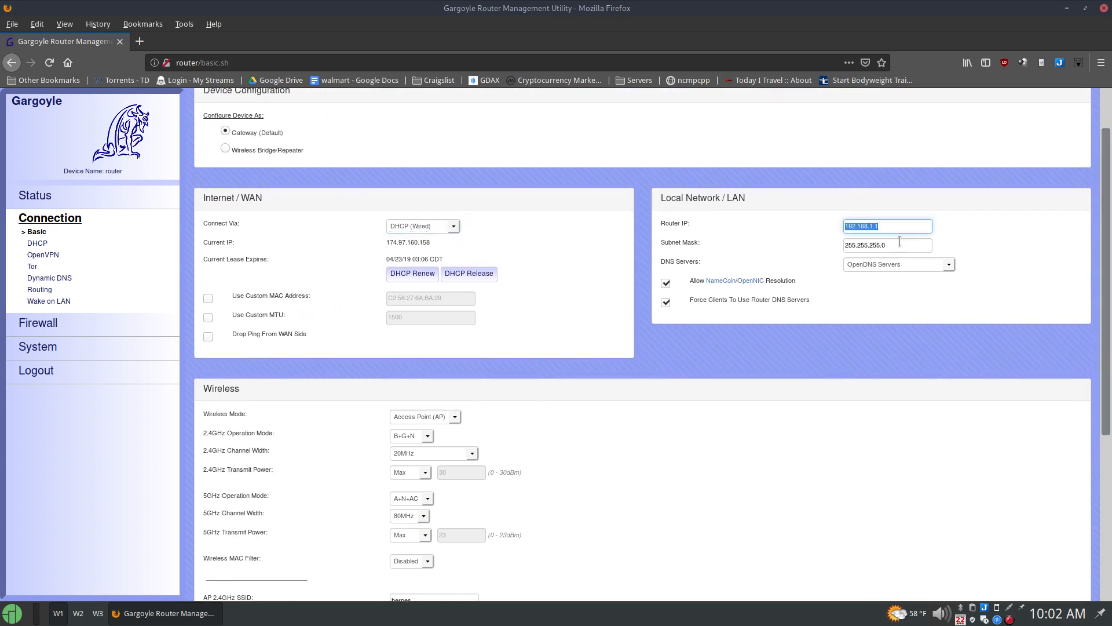
double_click(896, 245)
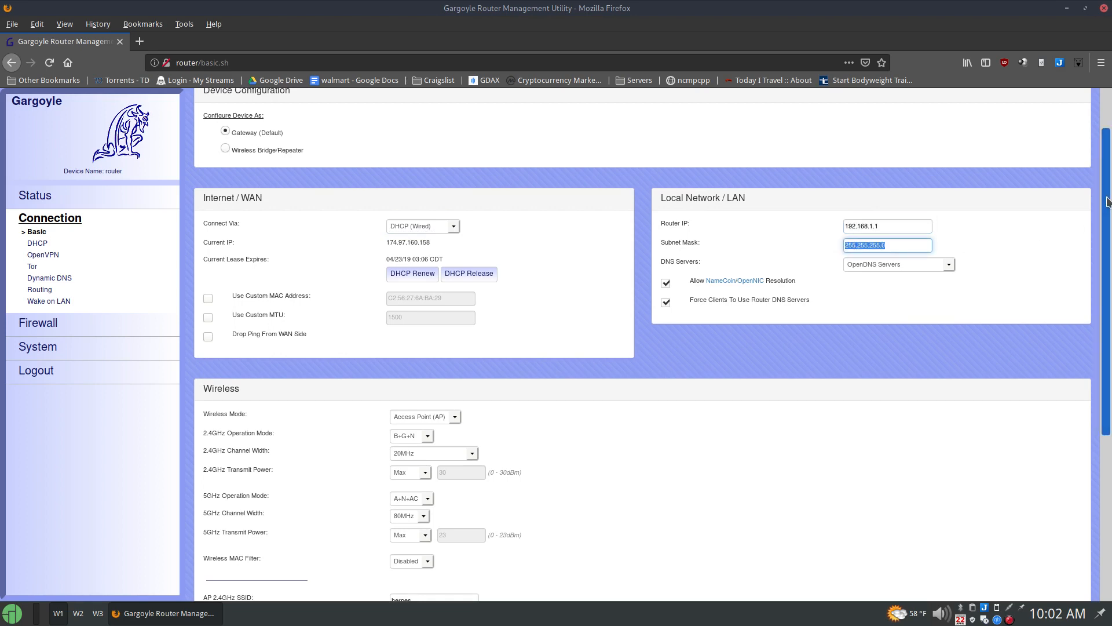
scroll(1088, 228, down, 2)
click(949, 198)
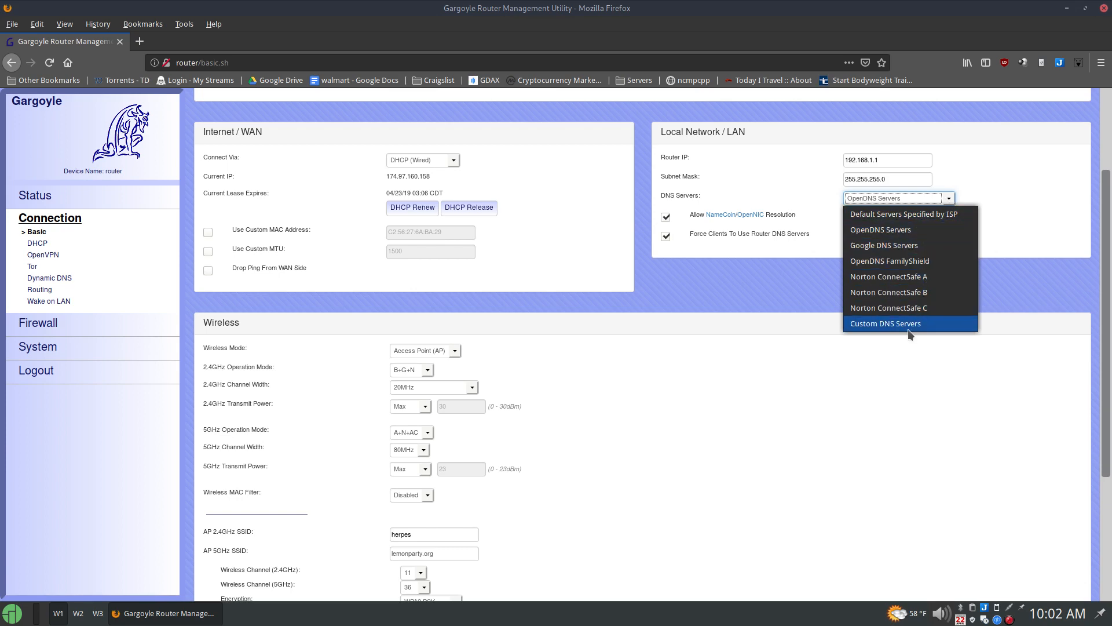
click(880, 382)
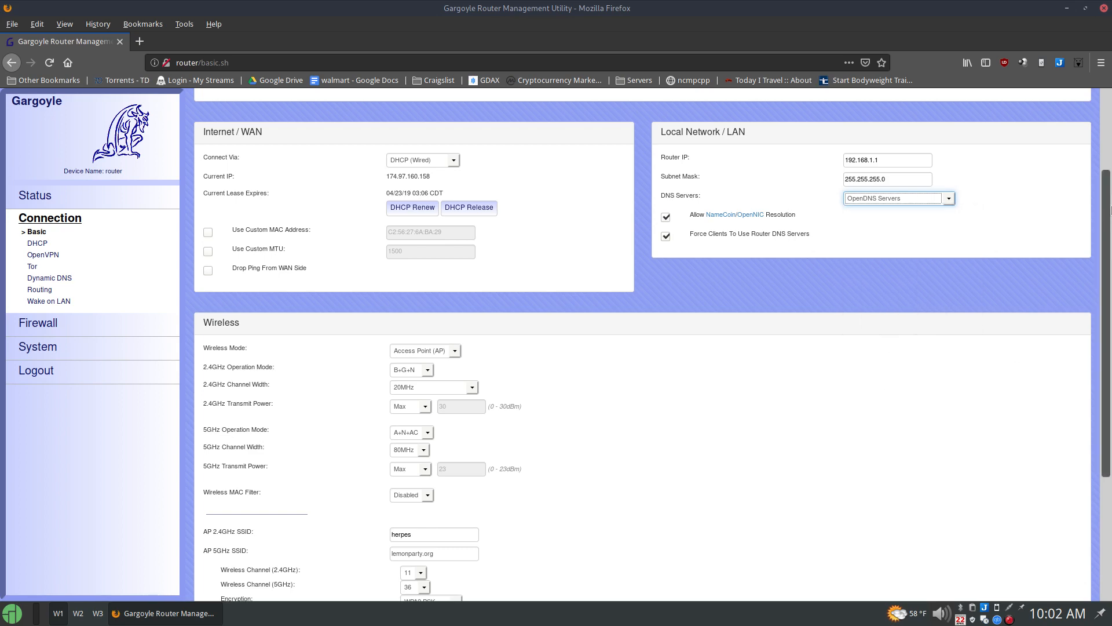
scroll(638, 348, down, 3)
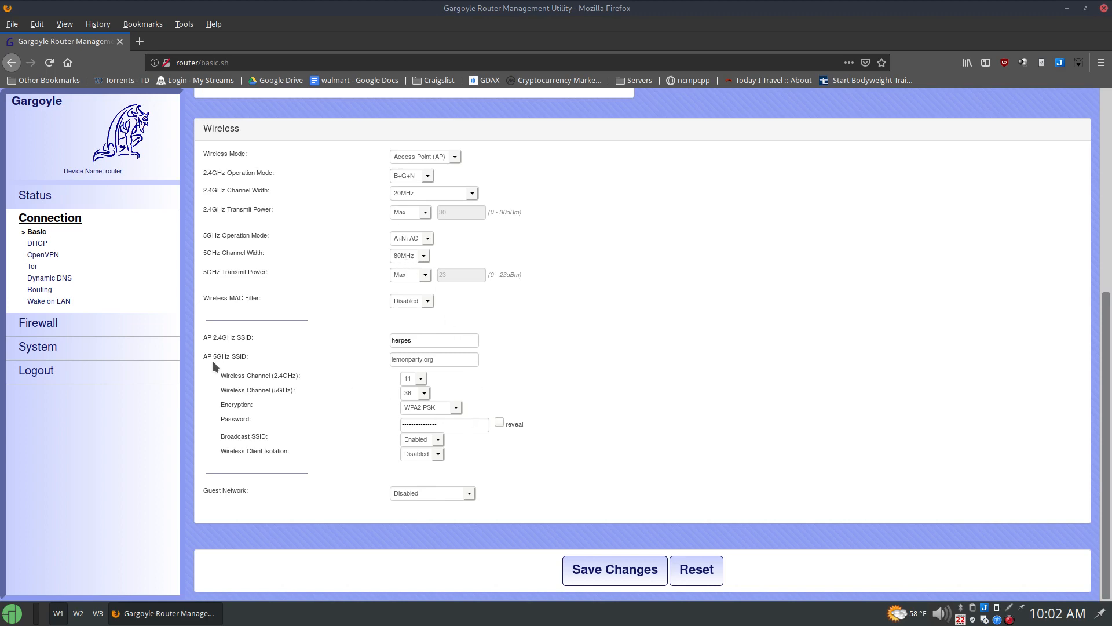
Open the DHCP page and review the LAN DHCP server's address range and lease time.
click(37, 244)
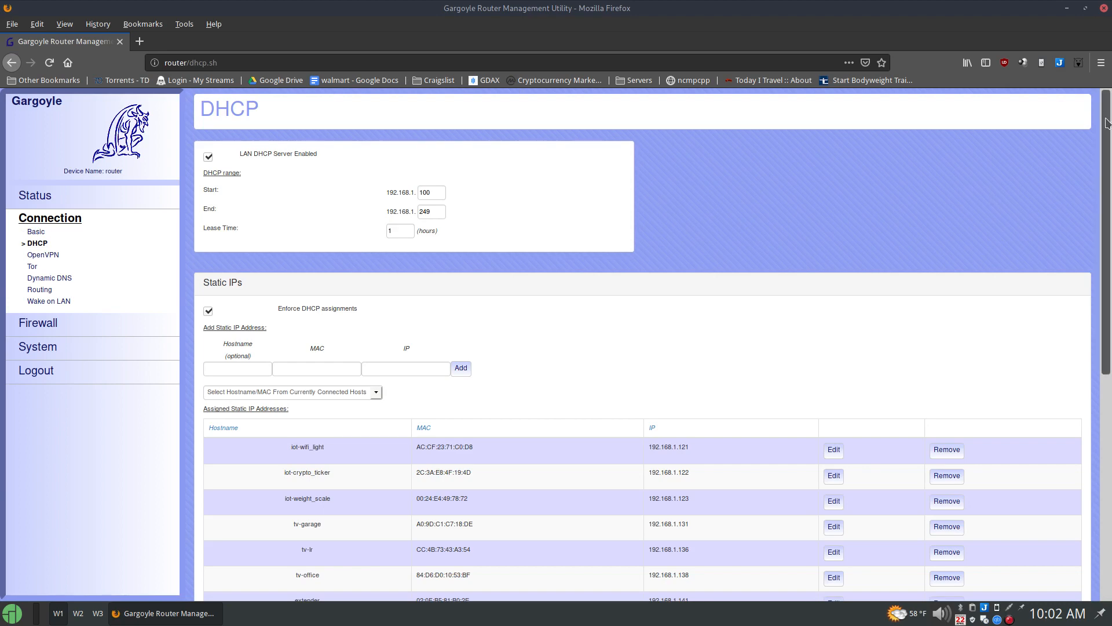
mouse_move(1106, 132)
mouse_down()
mouse_move(1109, 223)
mouse_move(1107, 129)
mouse_up()
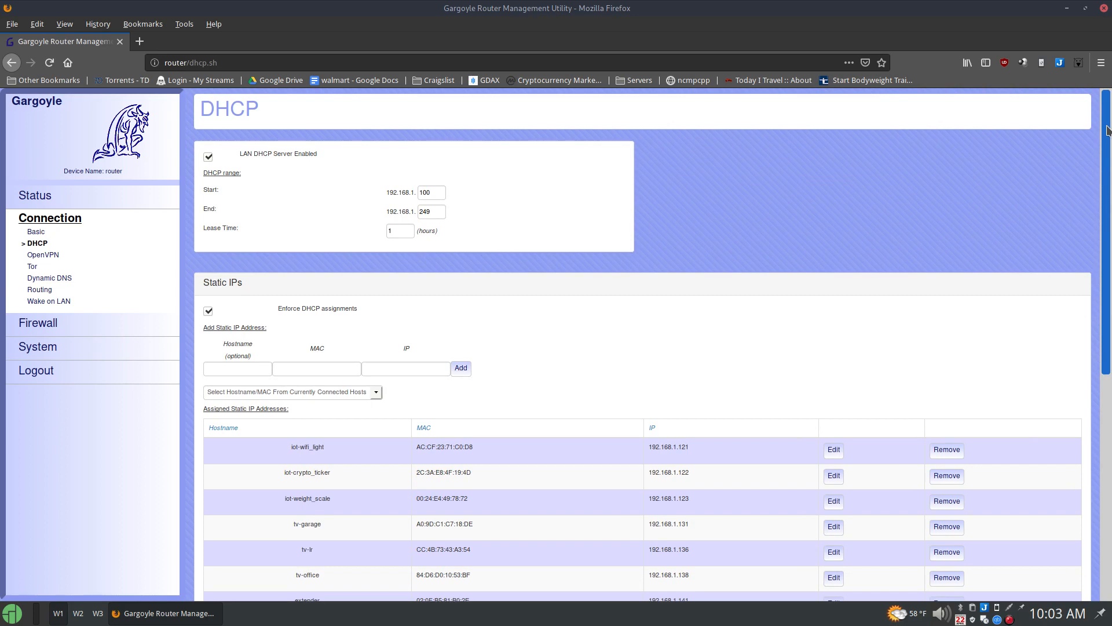
mouse_move(1107, 130)
mouse_down()
mouse_move(1110, 334)
mouse_move(1110, 127)
mouse_up()
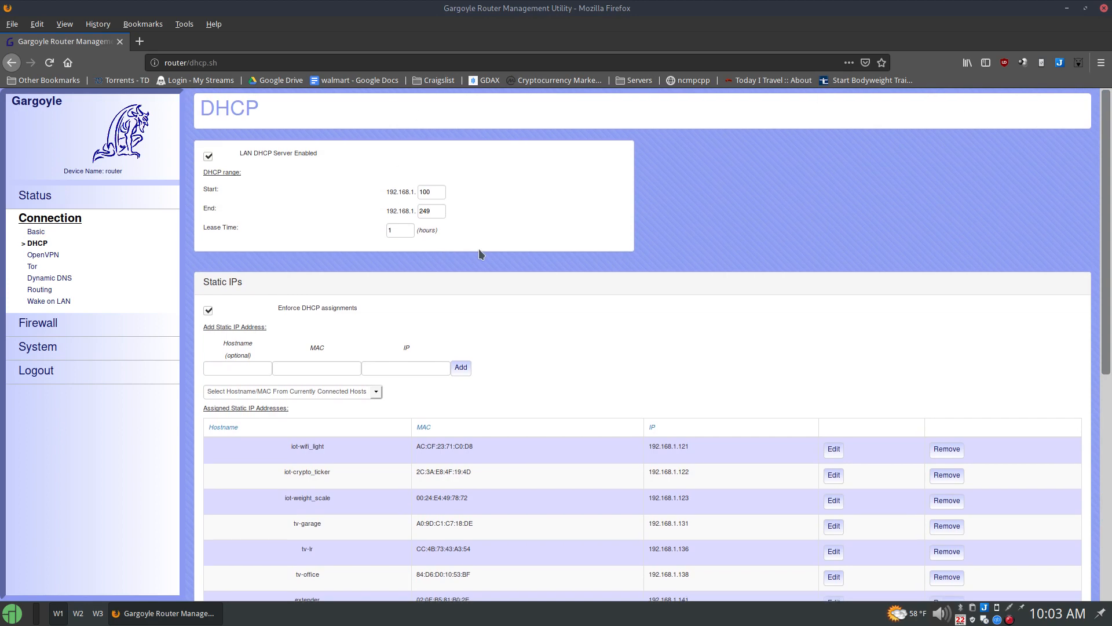
Look over the hostname, MAC and IP fields used for adding a static IP address.
scroll(479, 248, down, 5)
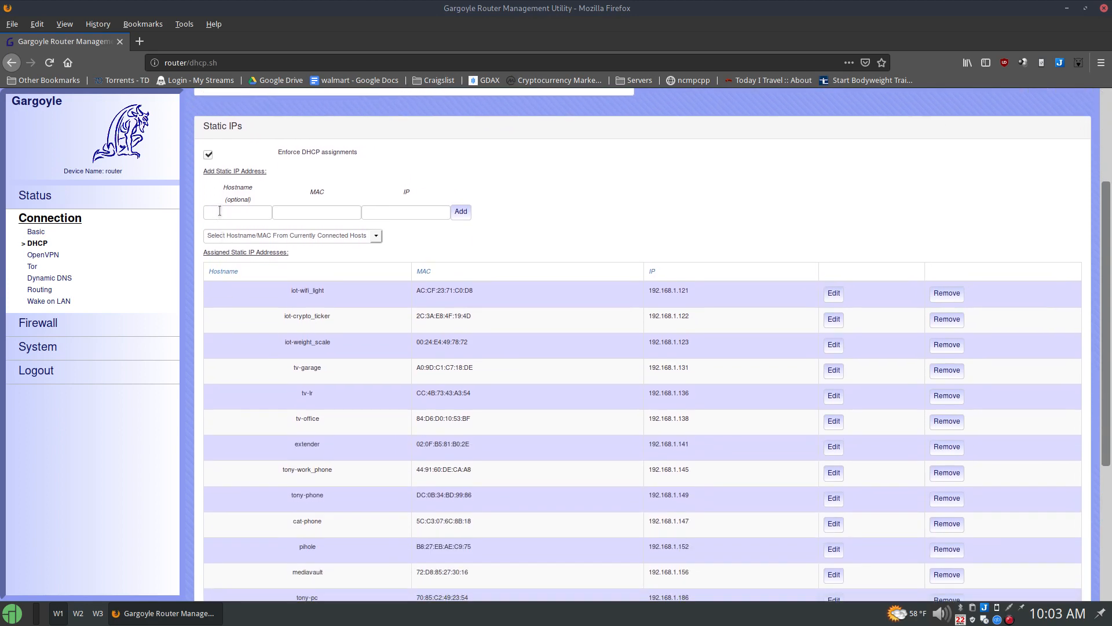
click(237, 211)
click(309, 212)
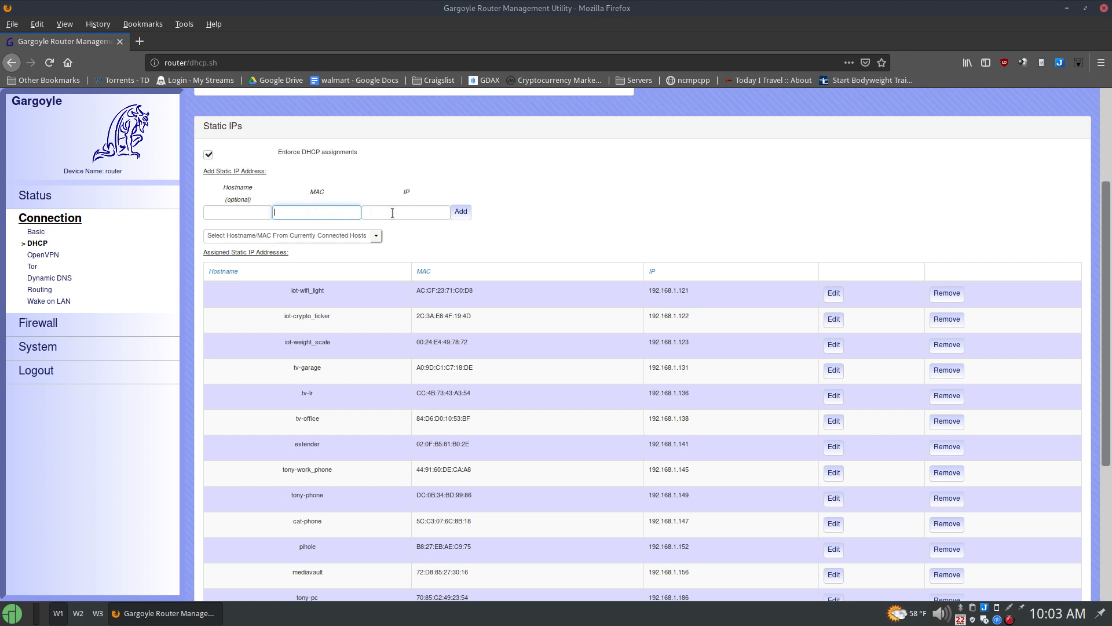
click(418, 211)
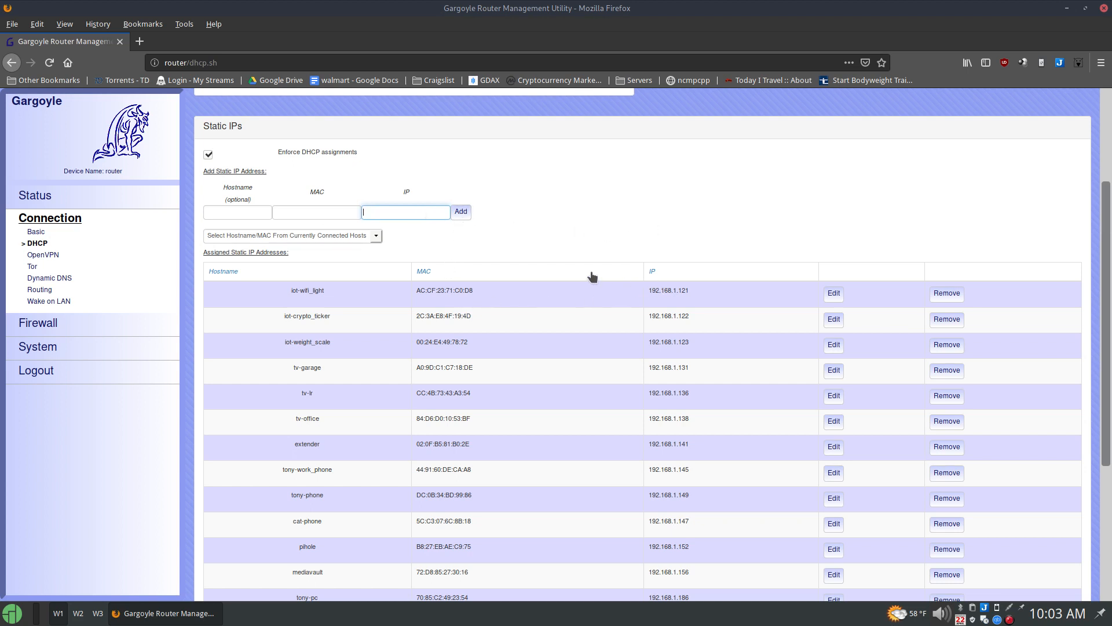
Look through the table of assigned static IP addresses, covering its hostnames, MAC addresses and IPs.
scroll(1110, 278, down, 2)
scroll(1110, 278, down, 2)
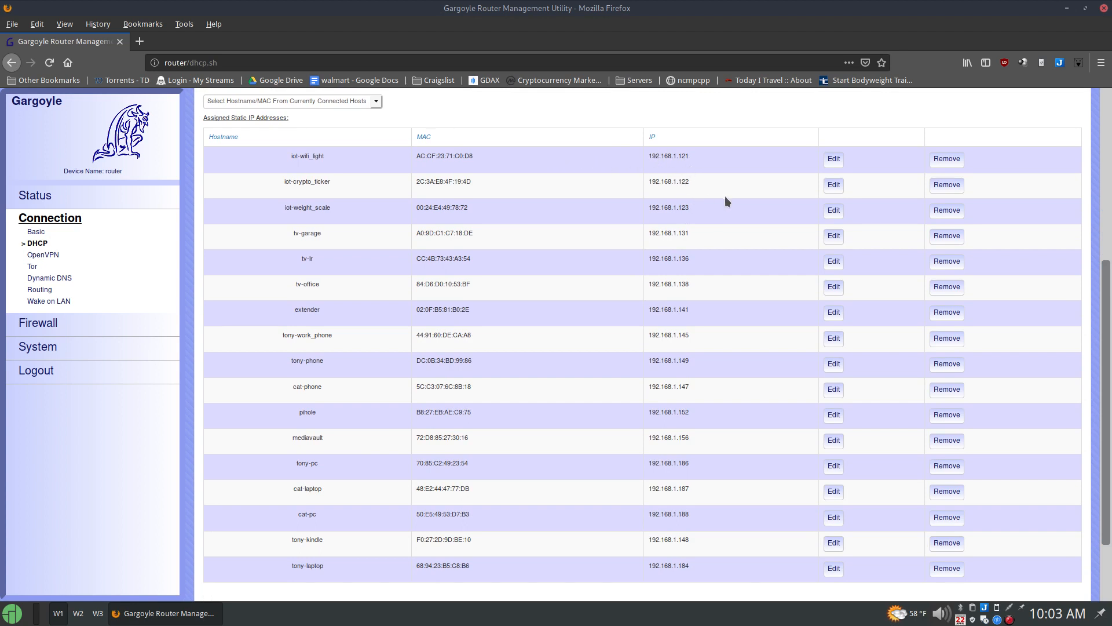
scroll(1108, 295, down, 1)
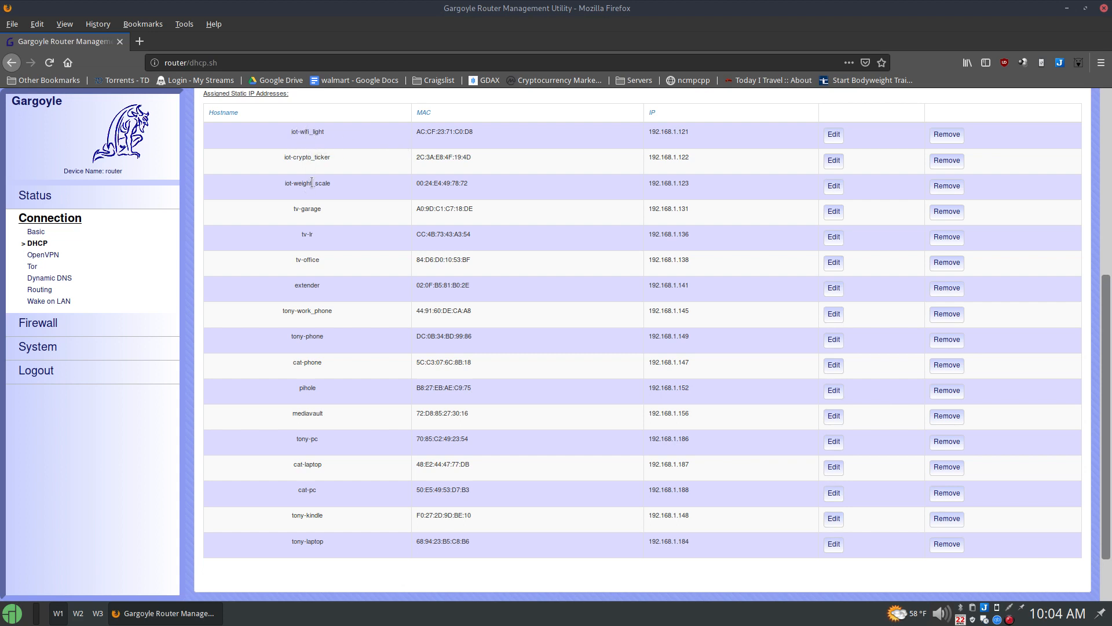
scroll(364, 192, down, 2)
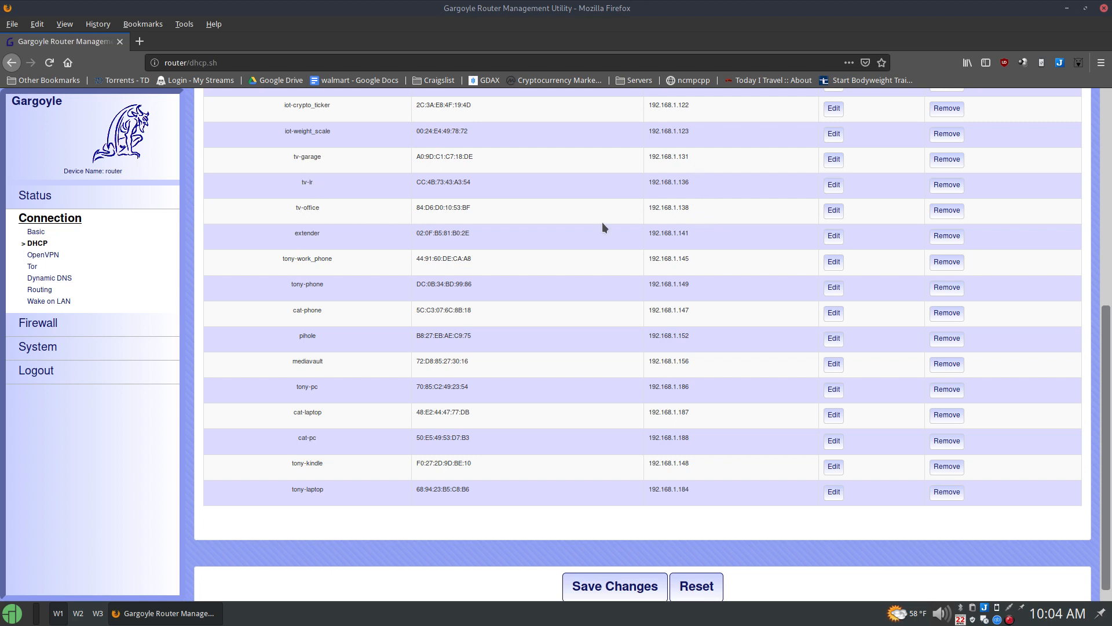
scroll(583, 231, down, 1)
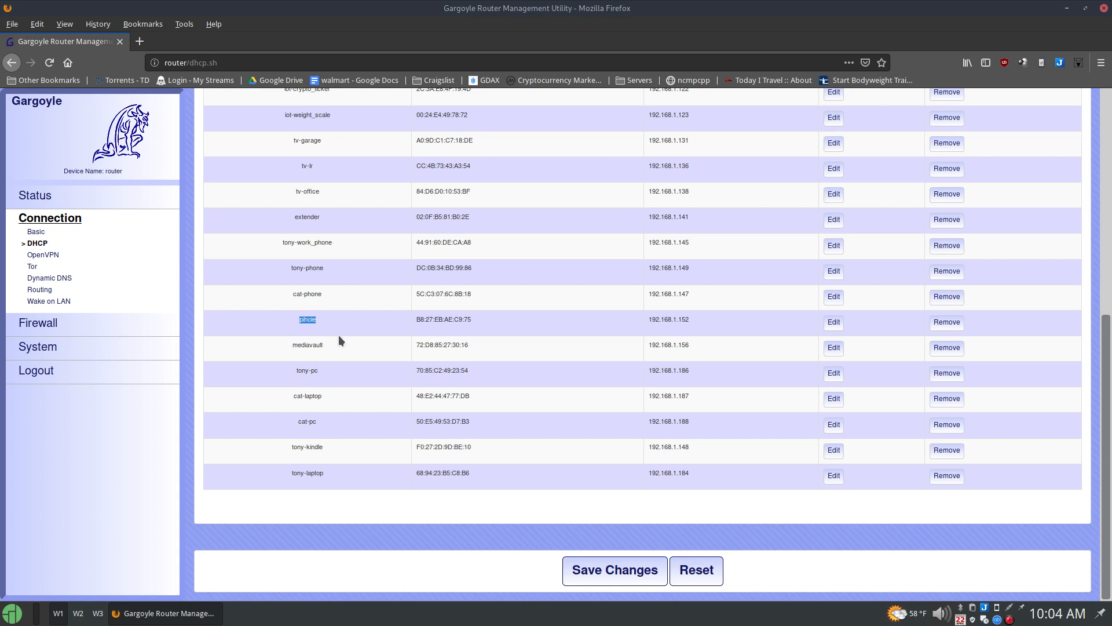
Highlight the mediavault hostname and review its IP address among the assigned static IP entries.
double_click(303, 346)
drag(324, 347, 321, 346)
click(362, 486)
mouse_move(1105, 446)
mouse_down()
mouse_move(1111, 377)
mouse_move(1111, 429)
mouse_up()
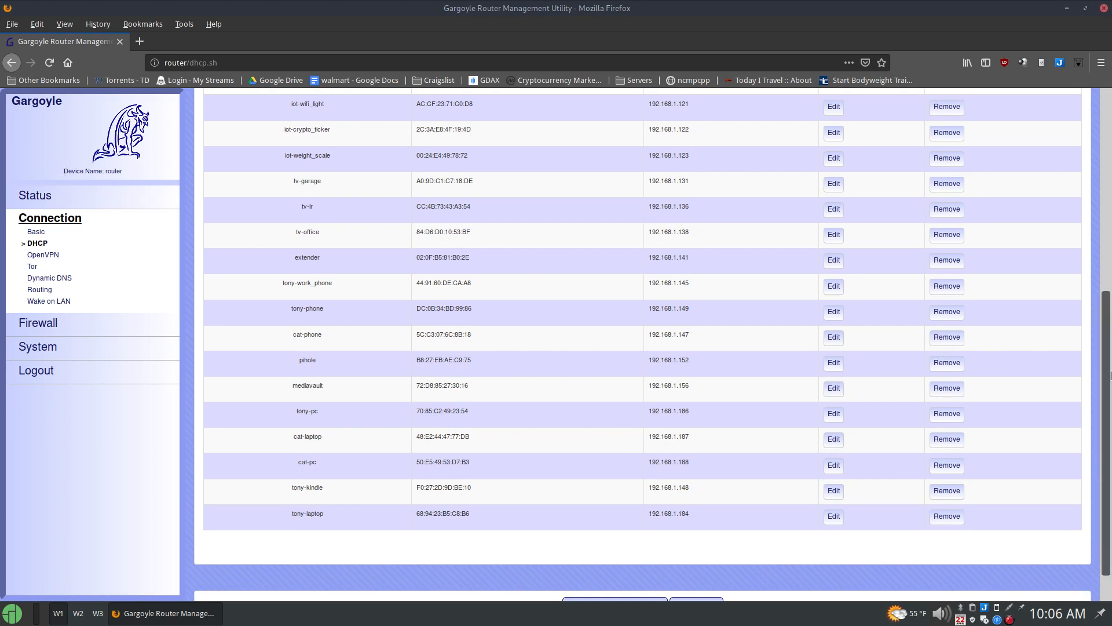
mouse_move(1111, 377)
mouse_down()
mouse_move(1111, 291)
mouse_move(1107, 368)
mouse_up()
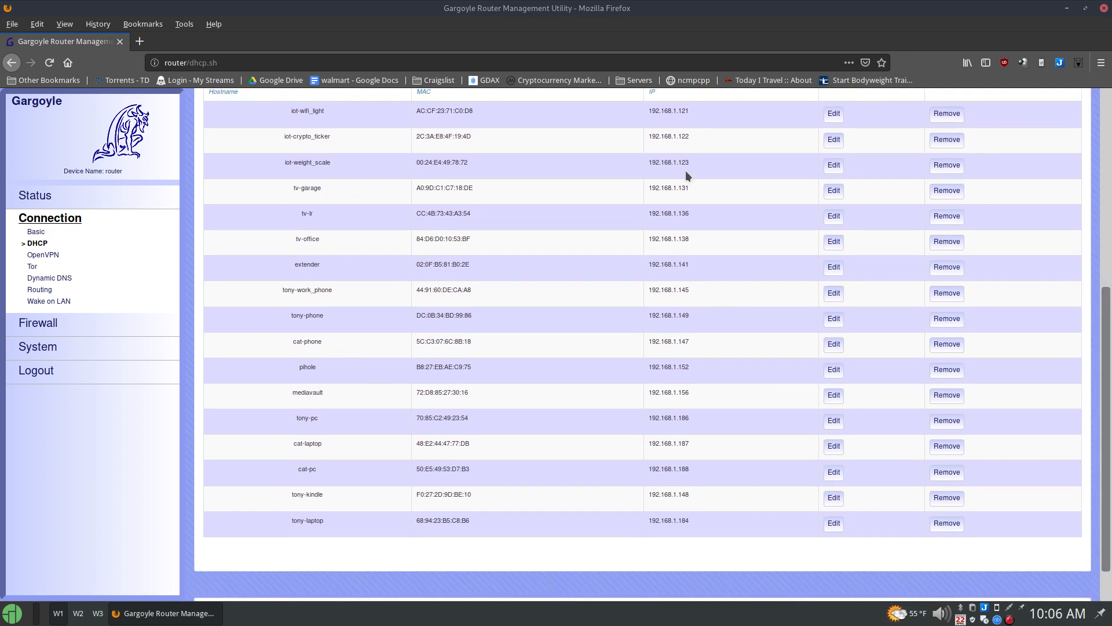
click(713, 298)
drag(704, 400, 647, 394)
click(323, 394)
Load mediavault by its hostname in a new browser tab, and close that tab.
click(140, 42)
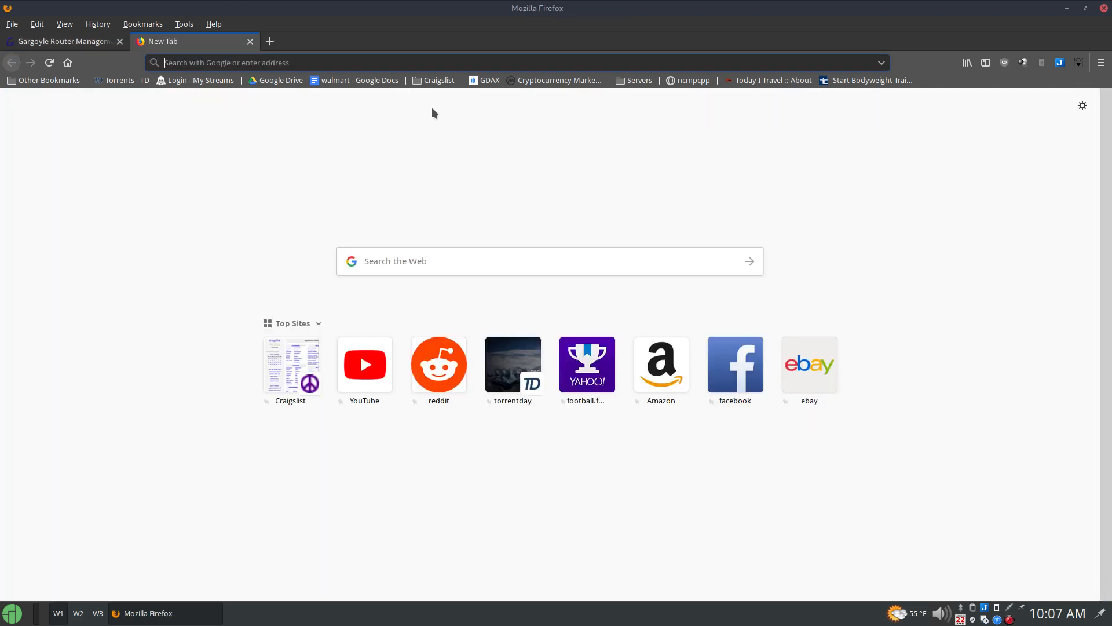
text(mediavault)
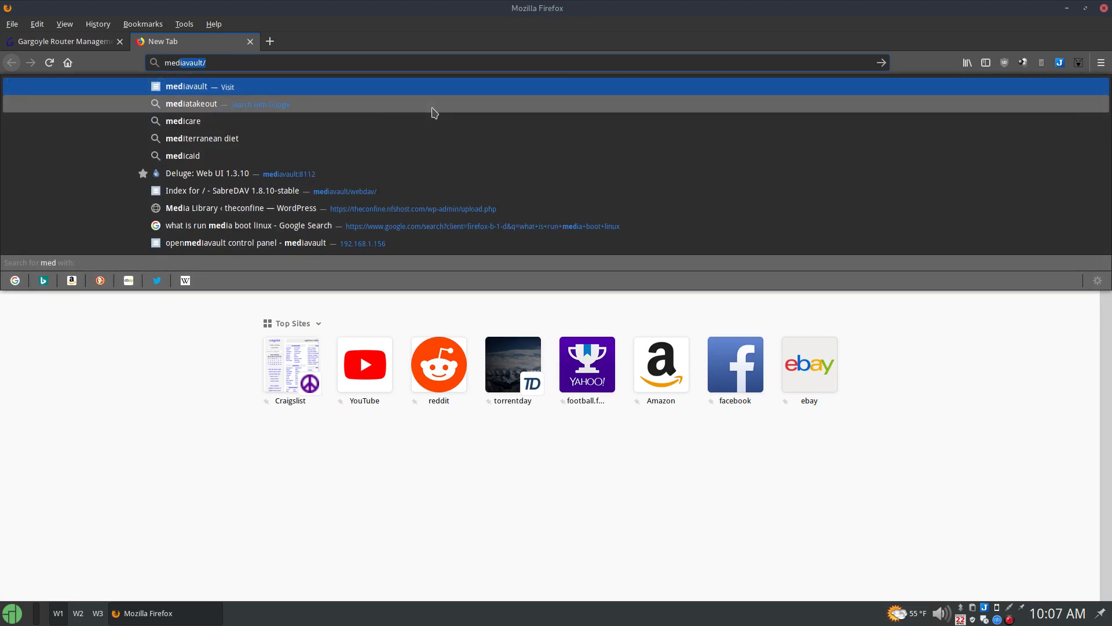
key(Return)
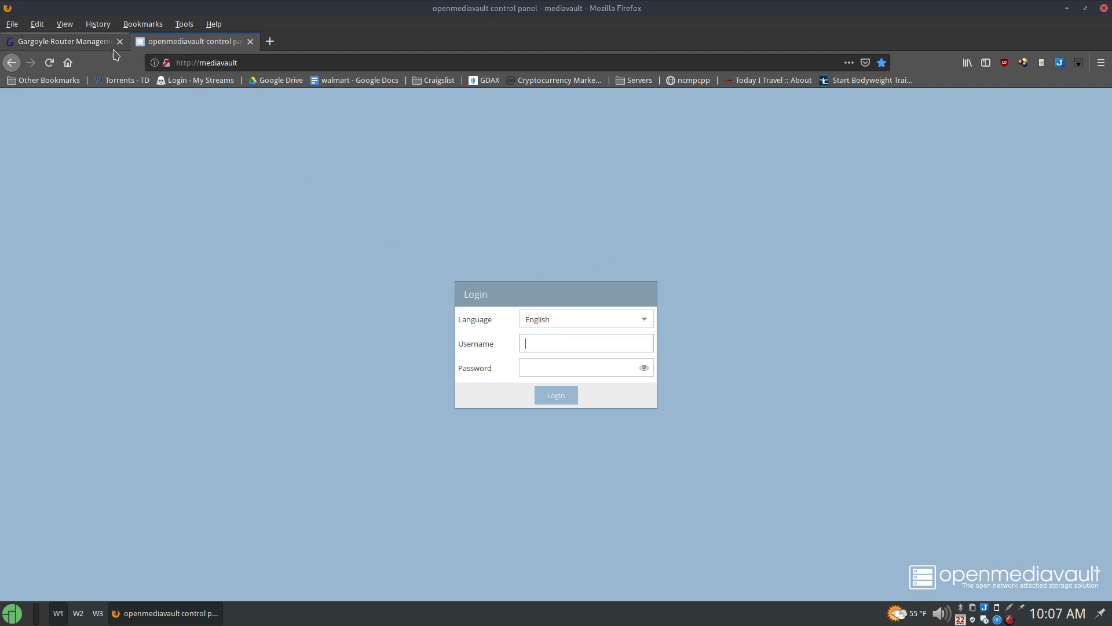
middle_click(218, 46)
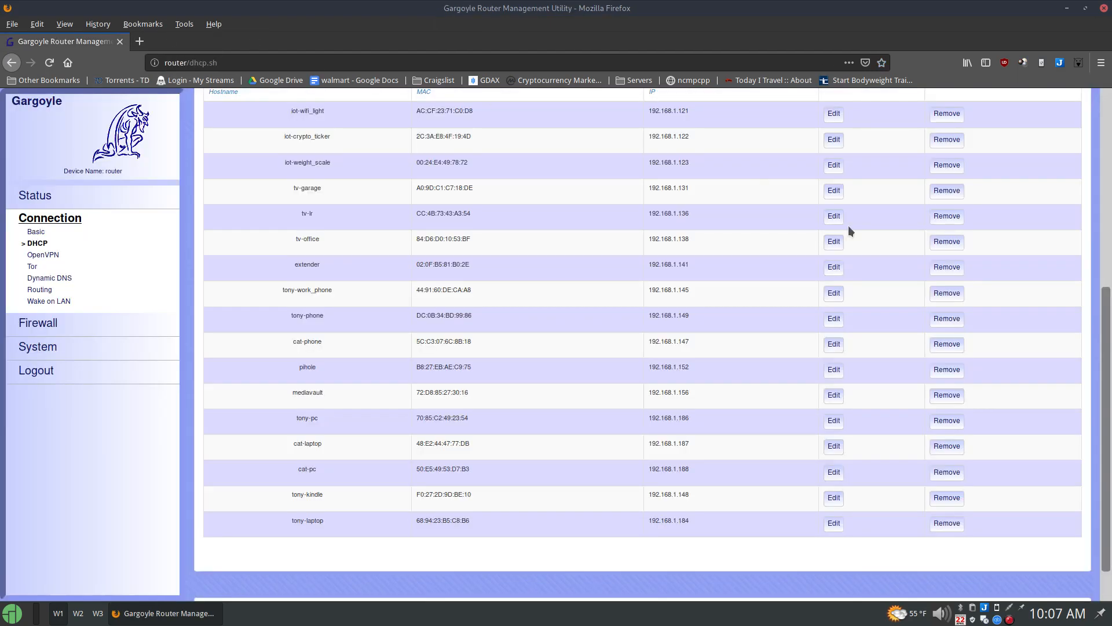
Ping cat-laptop by its hostname from a terminal, stop the ping and close the terminal.
drag(1111, 379, 1111, 411)
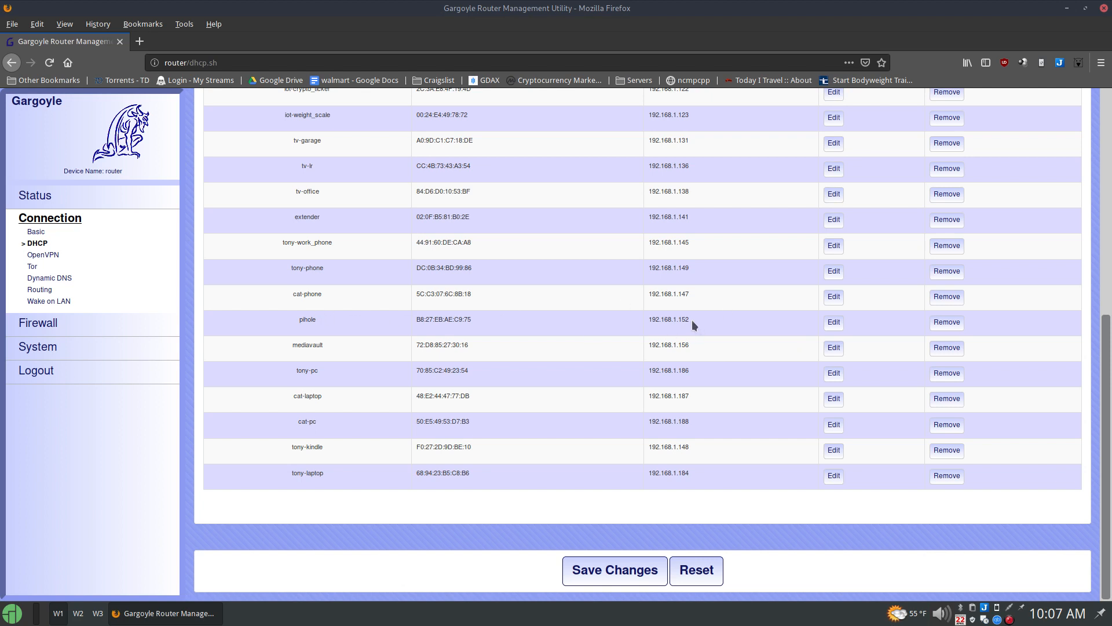
drag(692, 320, 648, 321)
click(327, 315)
key(ctrl+alt+t)
text(ping )
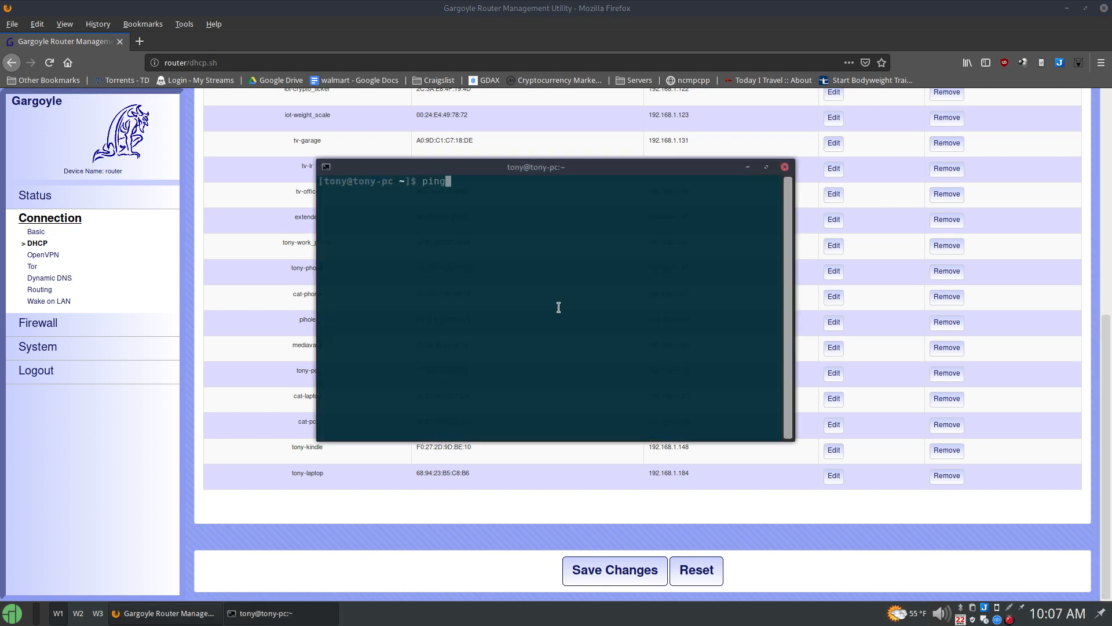
text(cat-laptop)
key(Return)
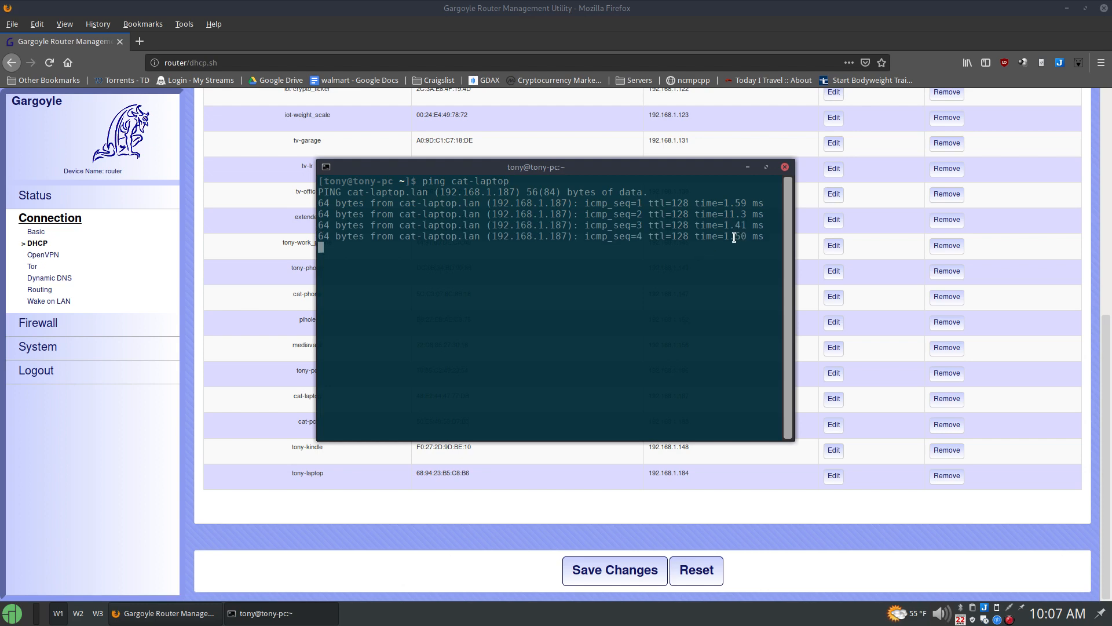
key(ctrl+c)
click(785, 168)
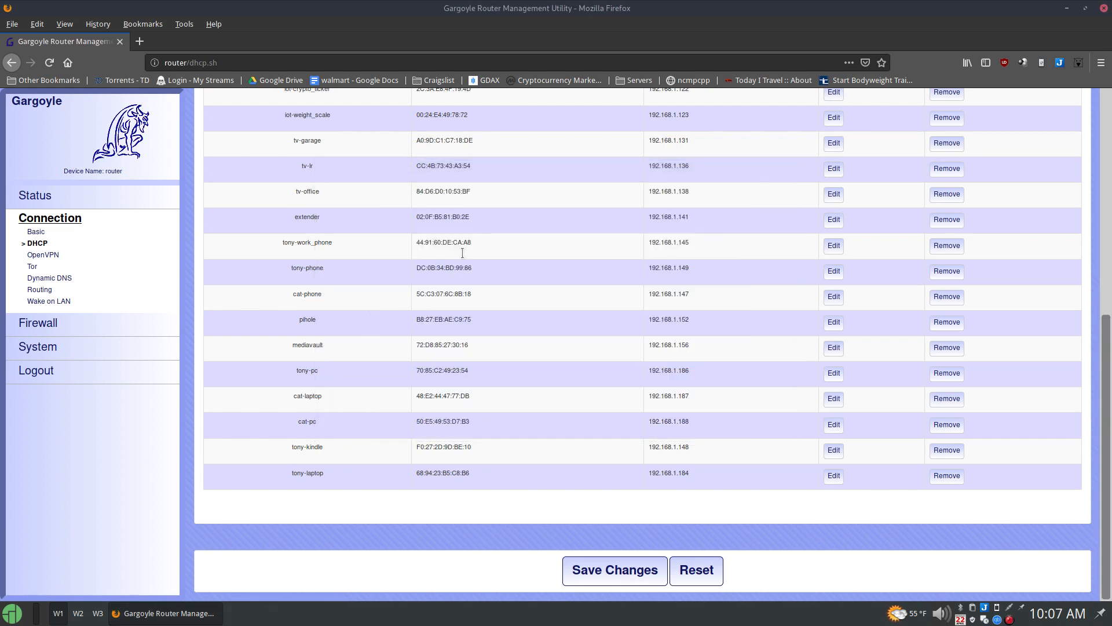
Review the assigned static IP entries on the DHCP page once more, including their edit and remove options.
scroll(599, 359, up, 6)
scroll(454, 342, down, 4)
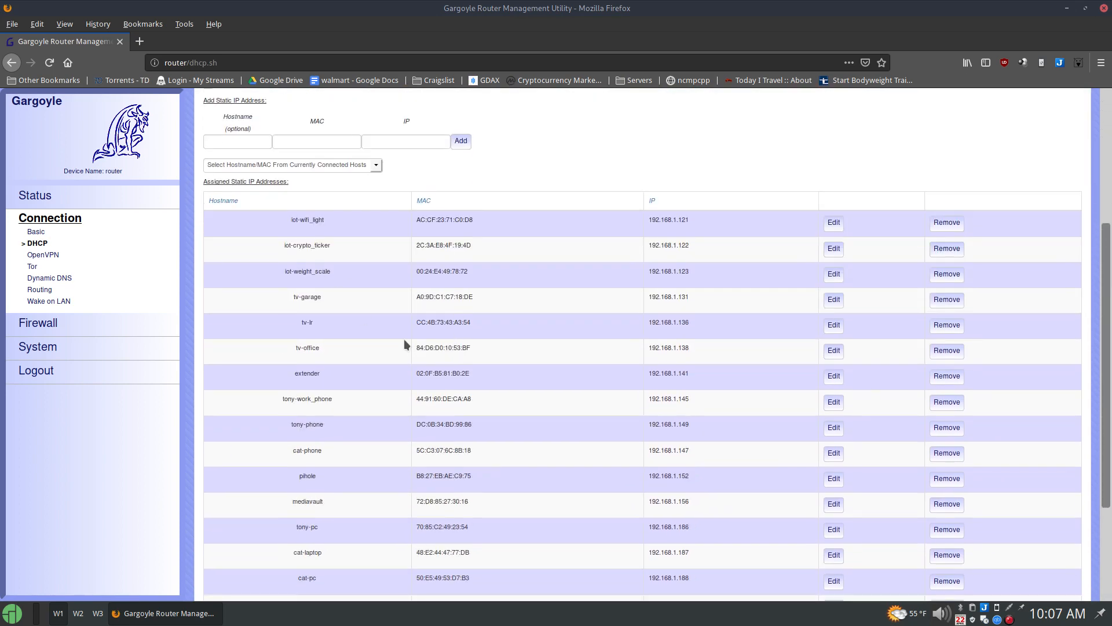
scroll(467, 350, down, 3)
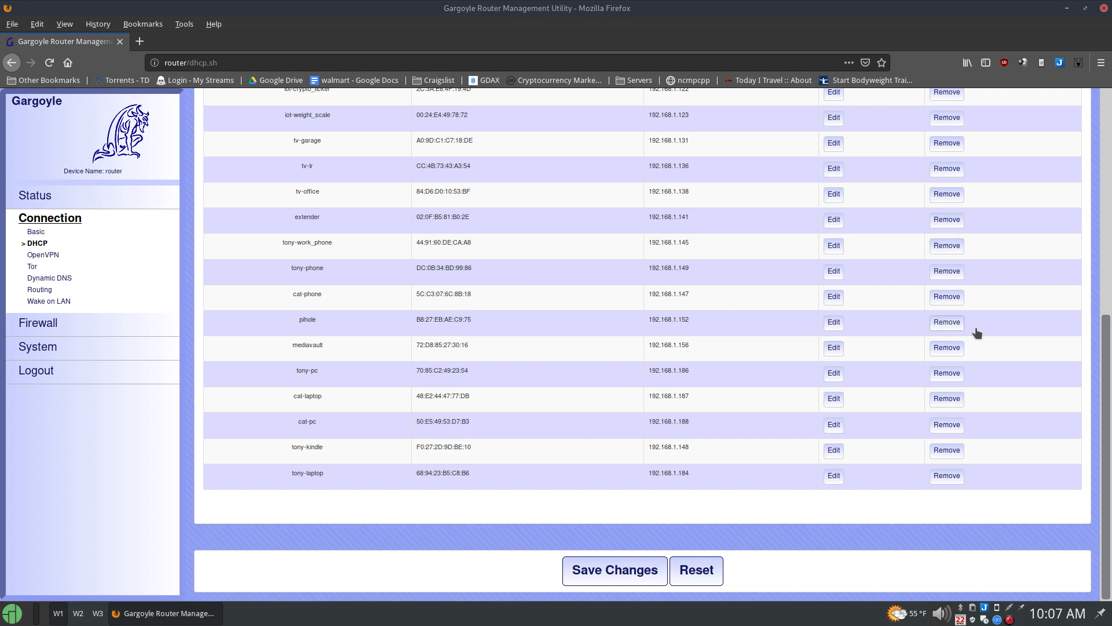
drag(1109, 390, 1110, 359)
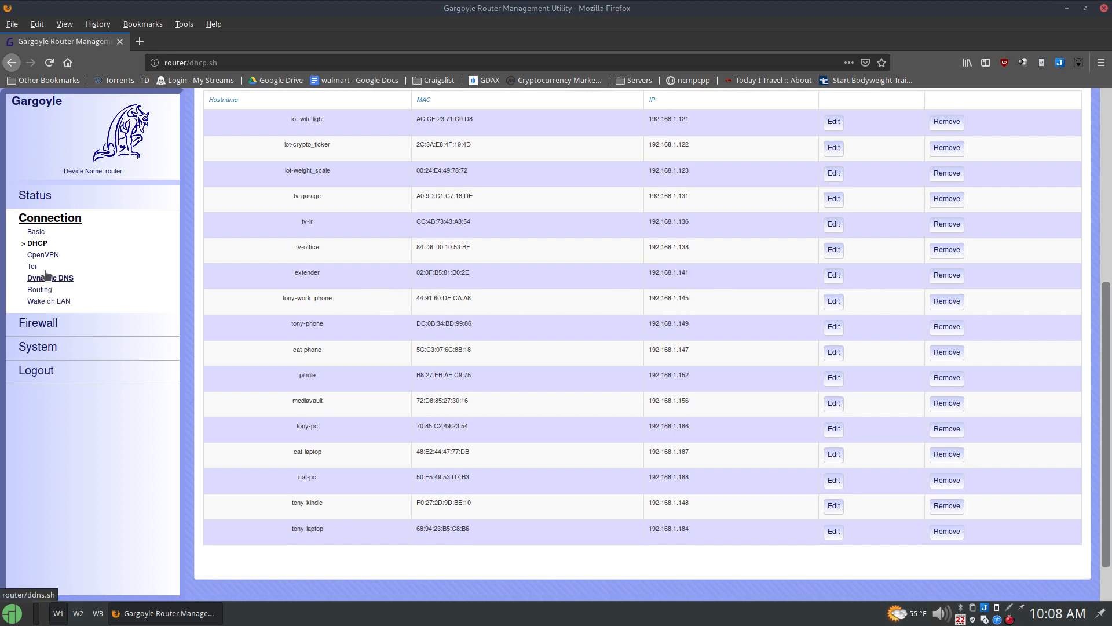
View the OpenVPN page and examine the Tor page's client and server mode options without changing them.
click(43, 257)
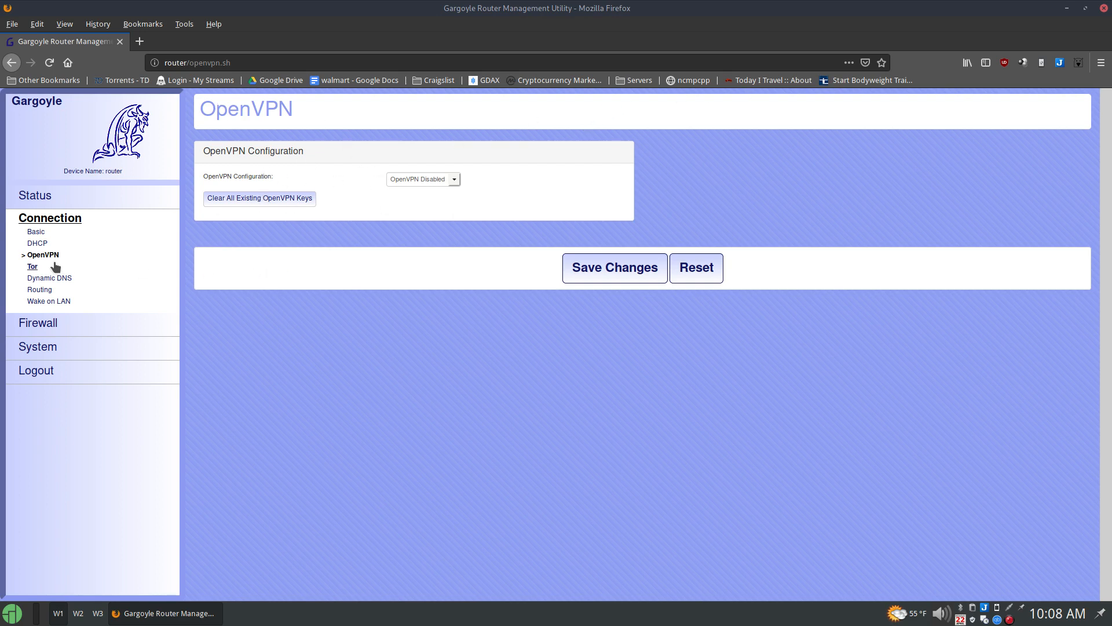
click(34, 267)
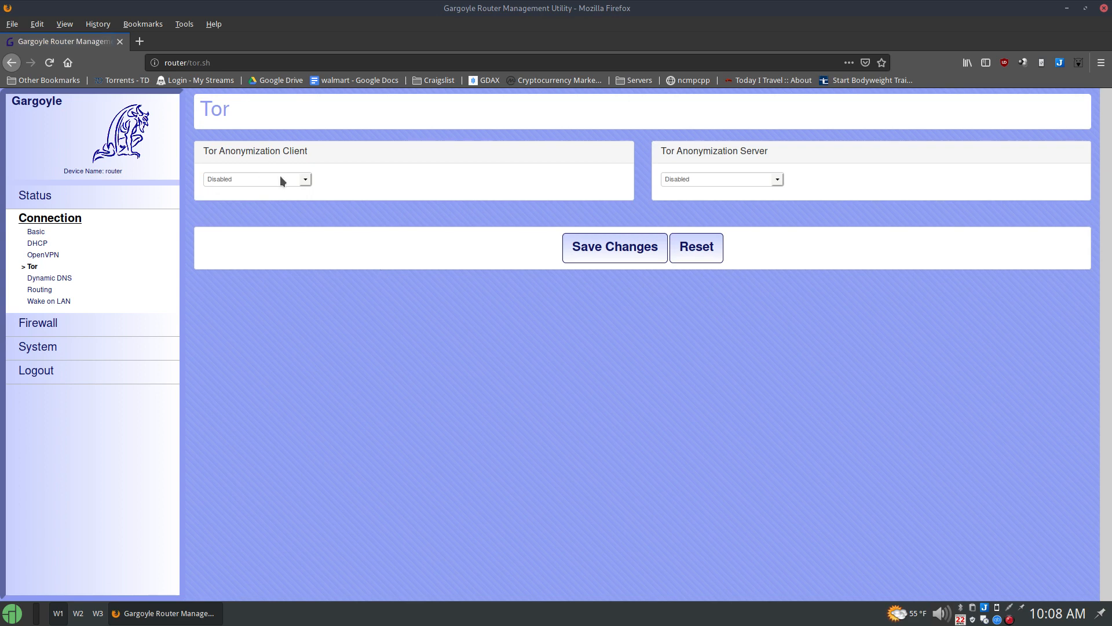
click(302, 179)
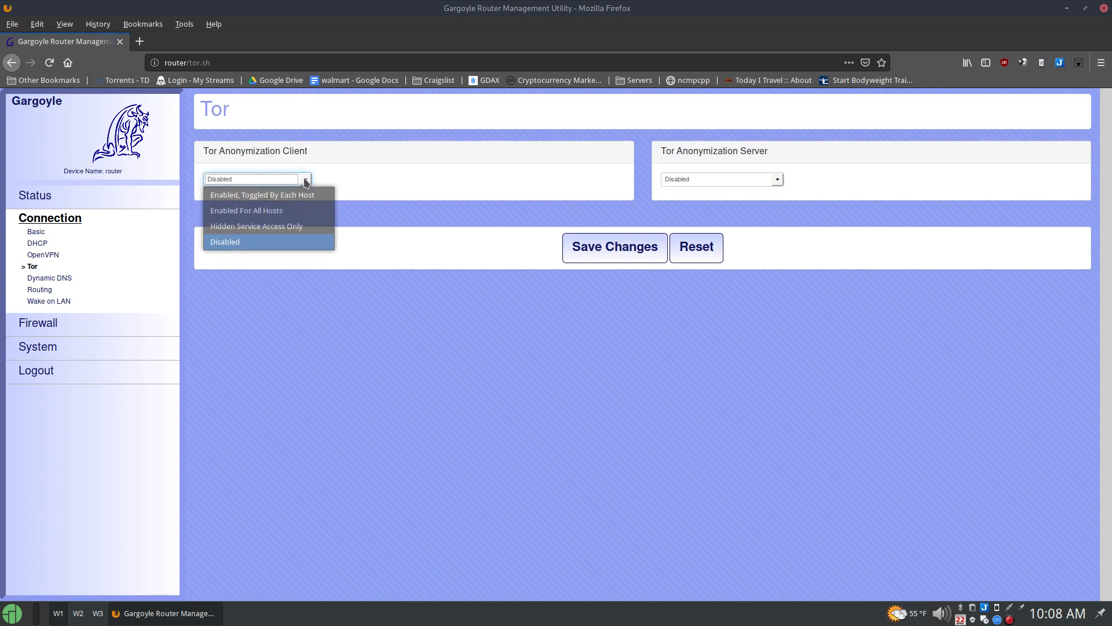
click(755, 173)
click(756, 179)
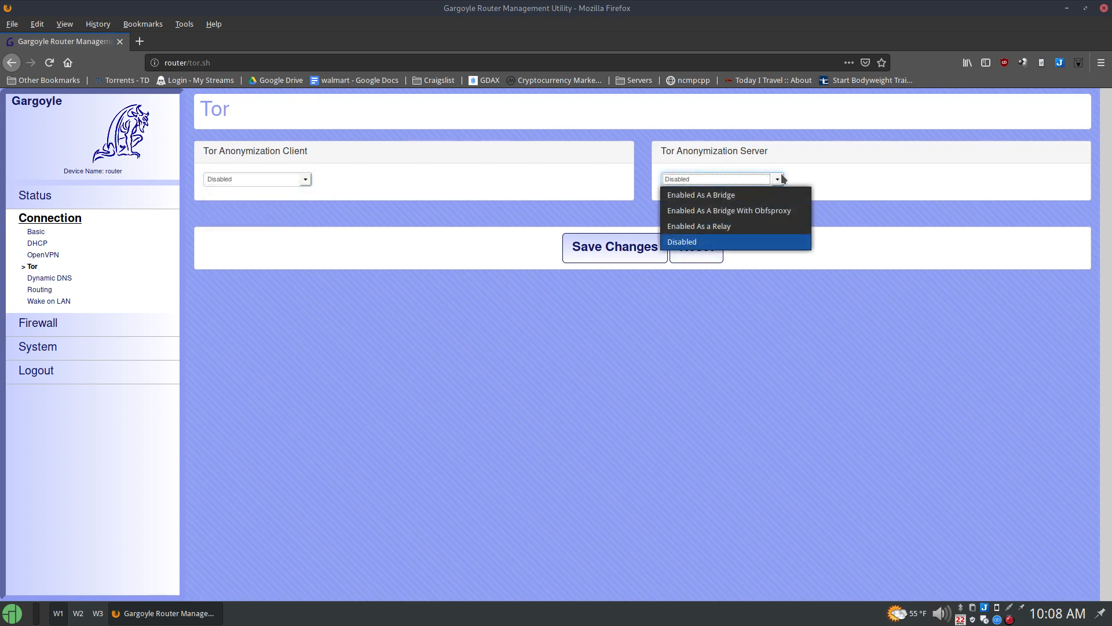
click(743, 167)
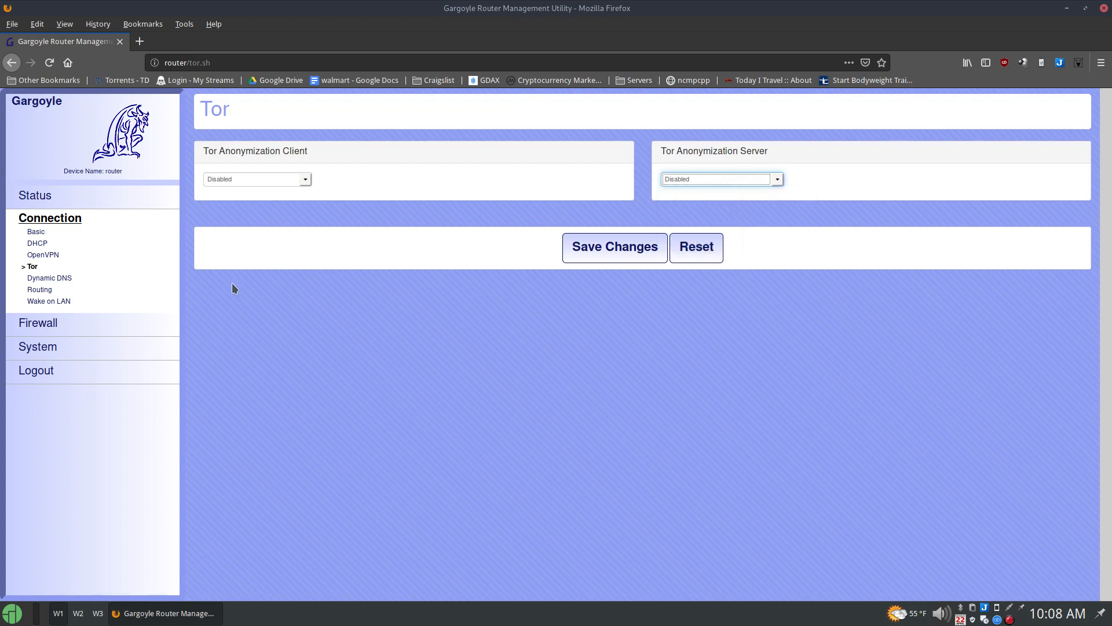
Open the Dynamic DNS page and look through the available service providers, keeping the current selection.
click(61, 279)
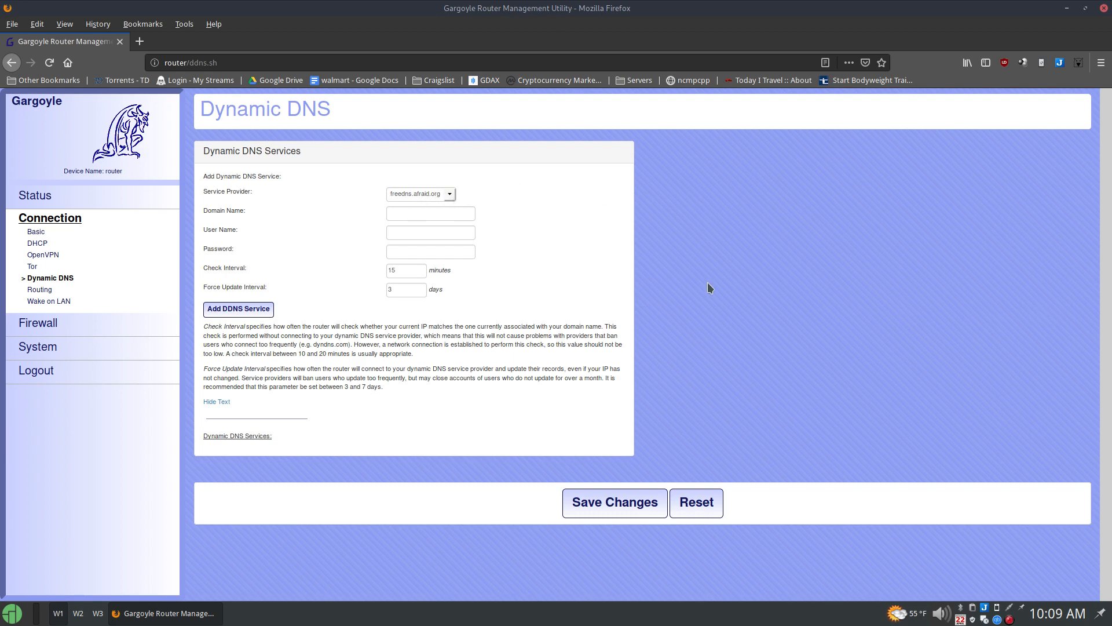
click(450, 193)
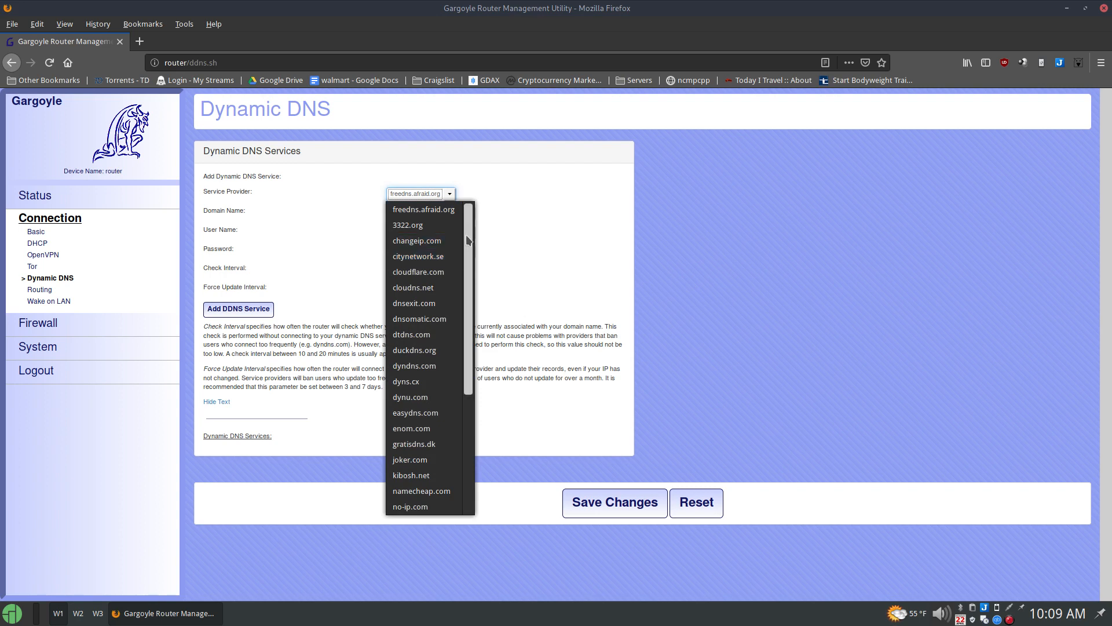
mouse_move(468, 240)
mouse_down()
mouse_move(478, 355)
mouse_move(469, 222)
mouse_up()
mouse_move(469, 248)
mouse_down()
mouse_move(467, 359)
mouse_move(477, 232)
mouse_up()
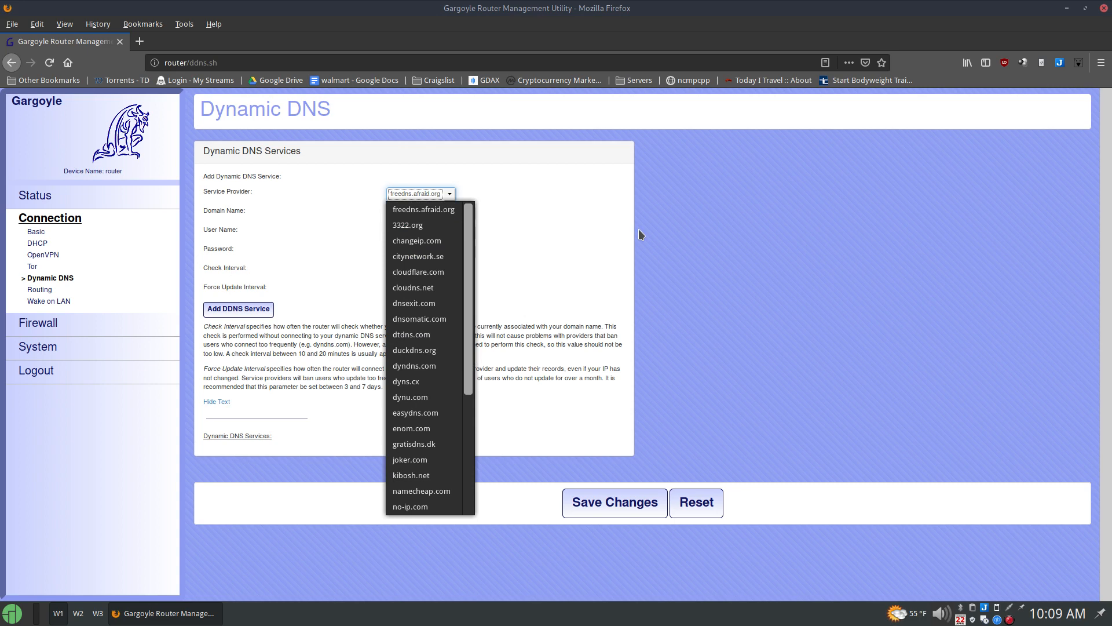
click(807, 272)
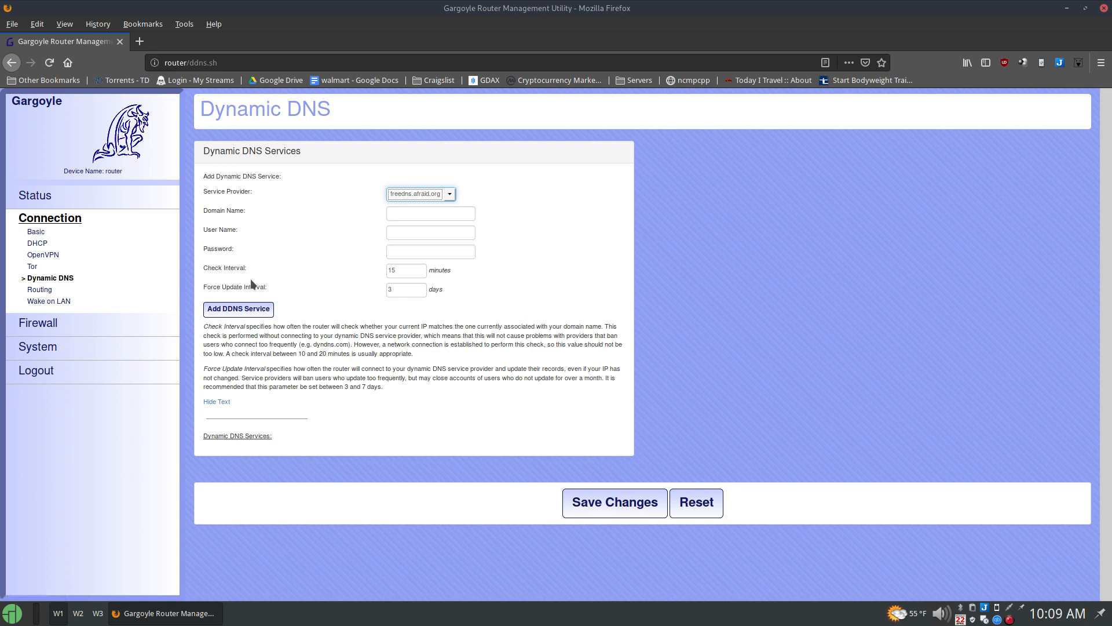
View the router's Routing page and look through the hosts on the Wake on LAN page.
click(40, 289)
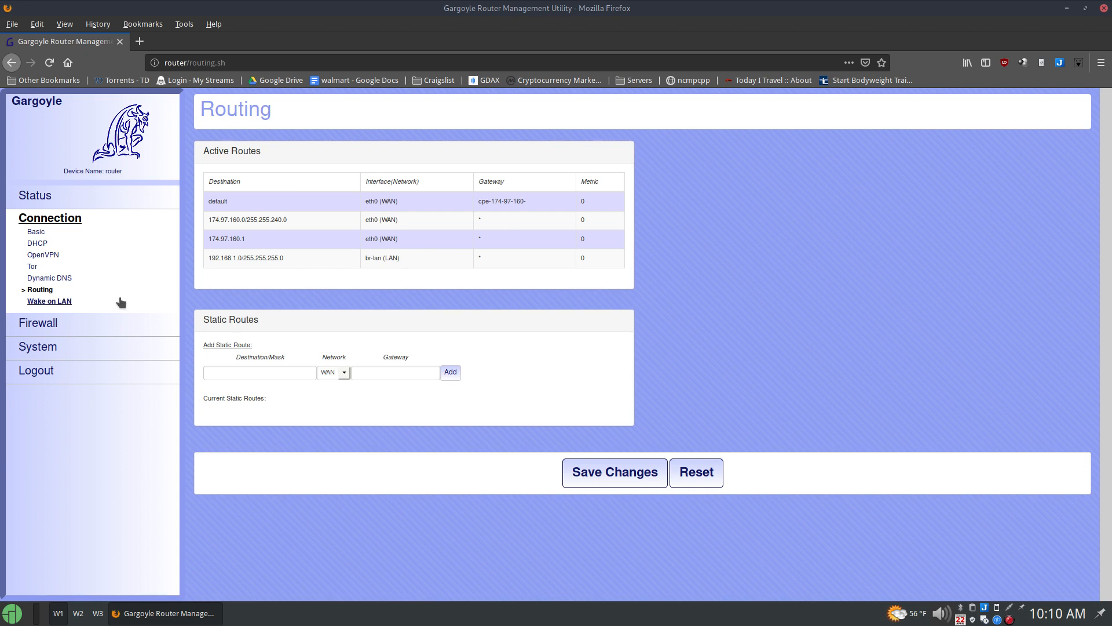
click(58, 302)
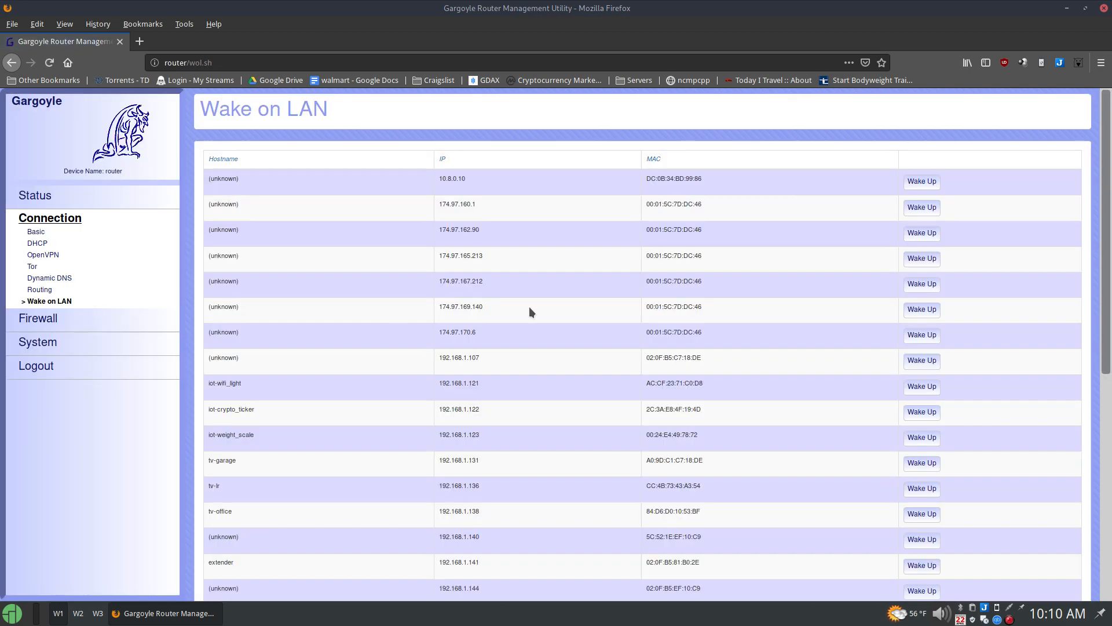
drag(1109, 168, 1110, 389)
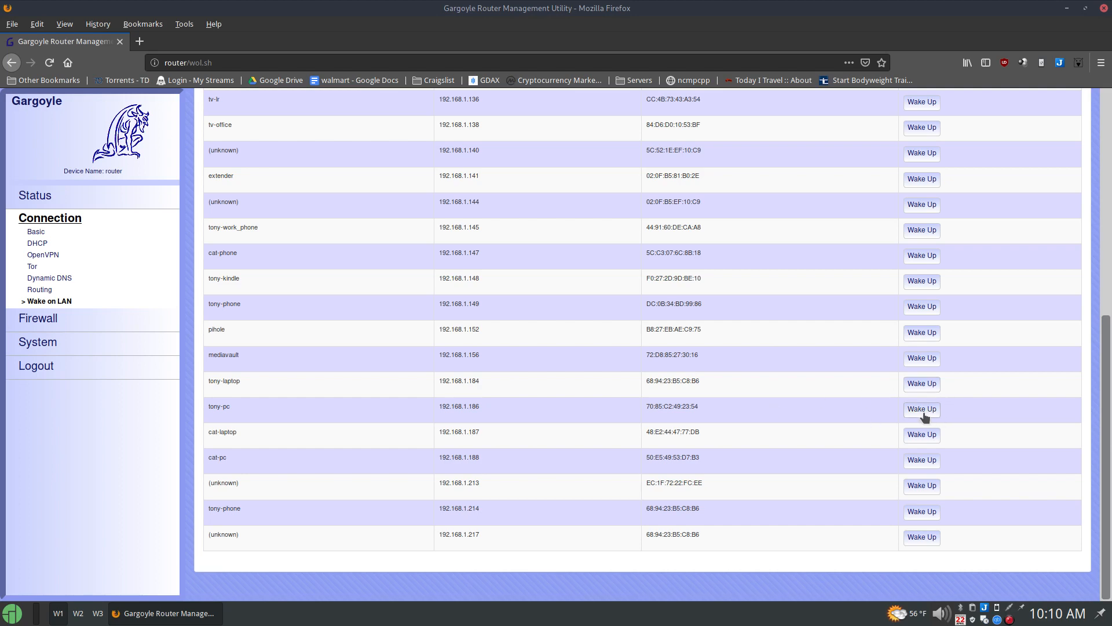
scroll(368, 287, up, 10)
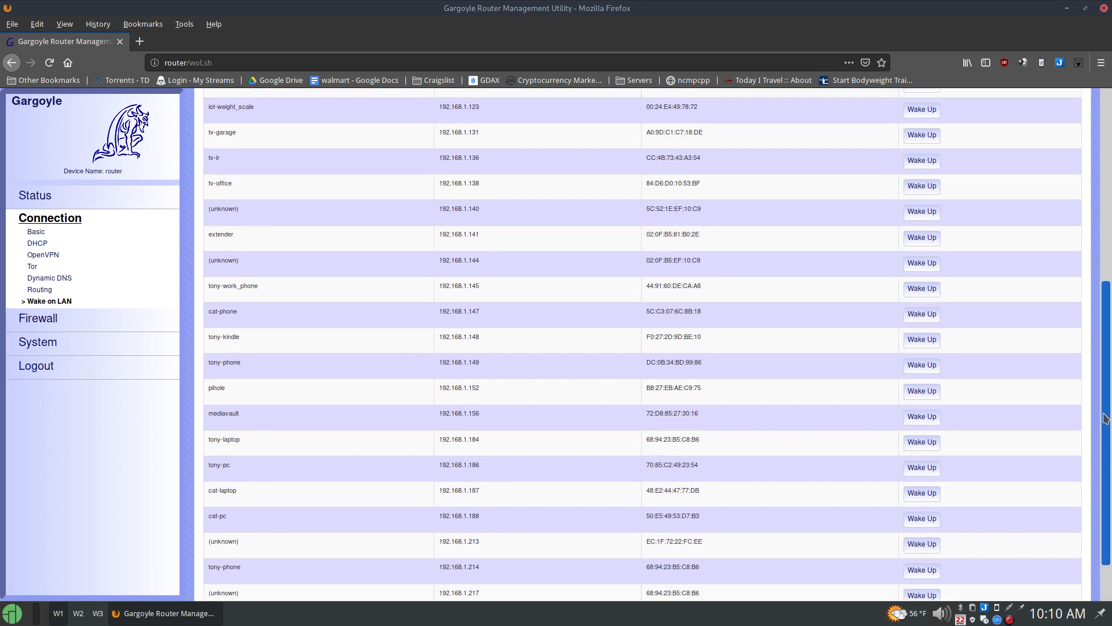
Open the firewall's Port Forwarding page and look over its forwarding, UPnP and DMZ sections.
click(40, 322)
scroll(825, 247, down, 3)
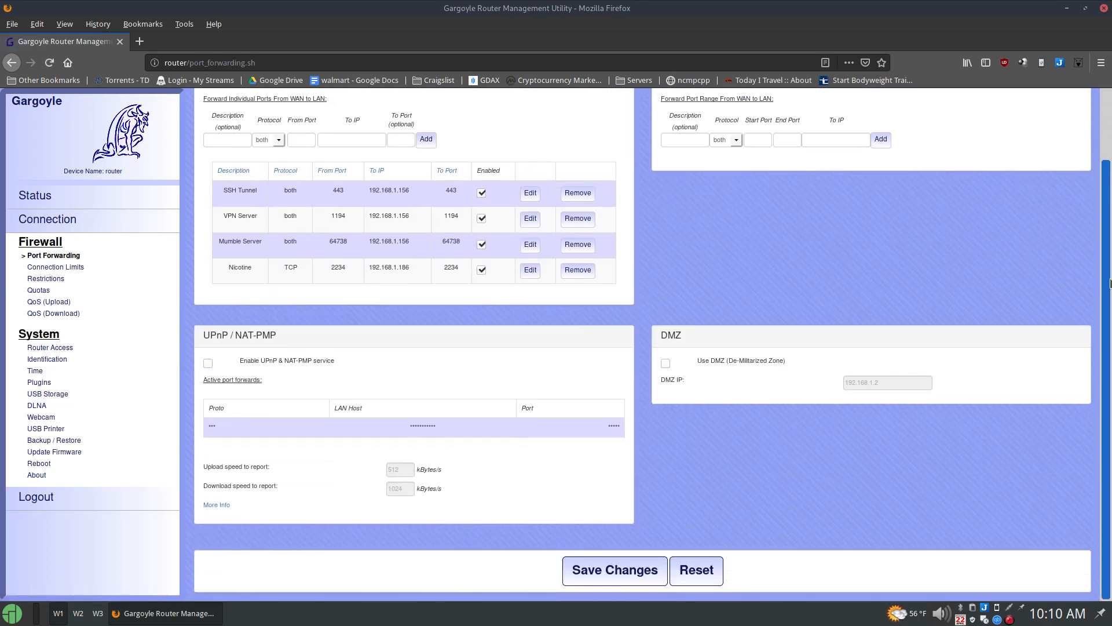
scroll(667, 258, up, 3)
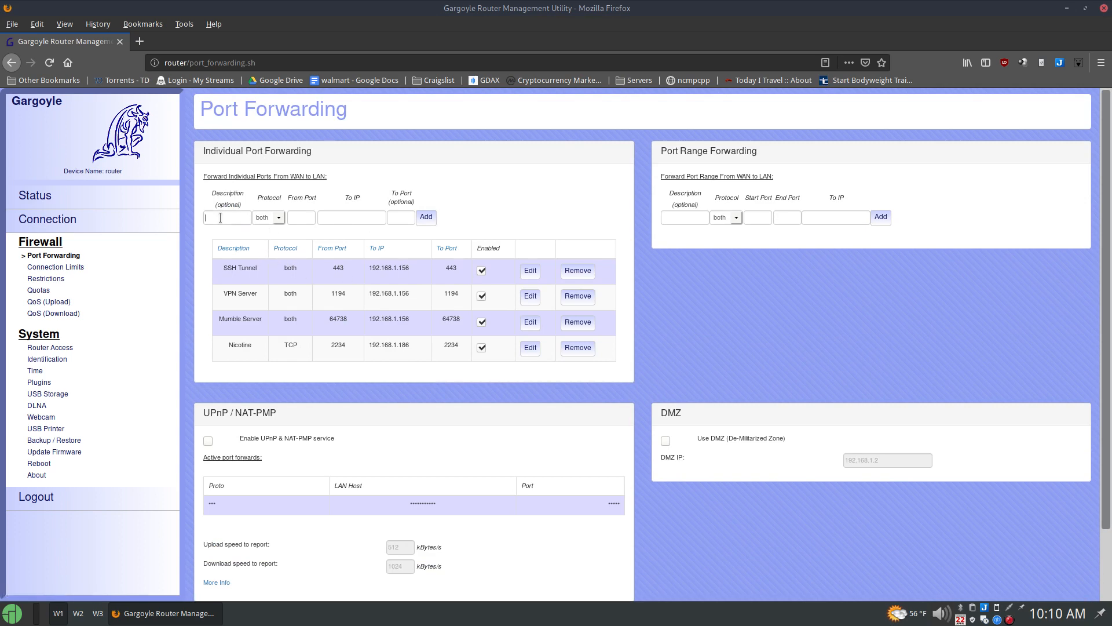
Go through the description, protocol, destination IP and destination port fields for adding an individual port forward.
click(242, 216)
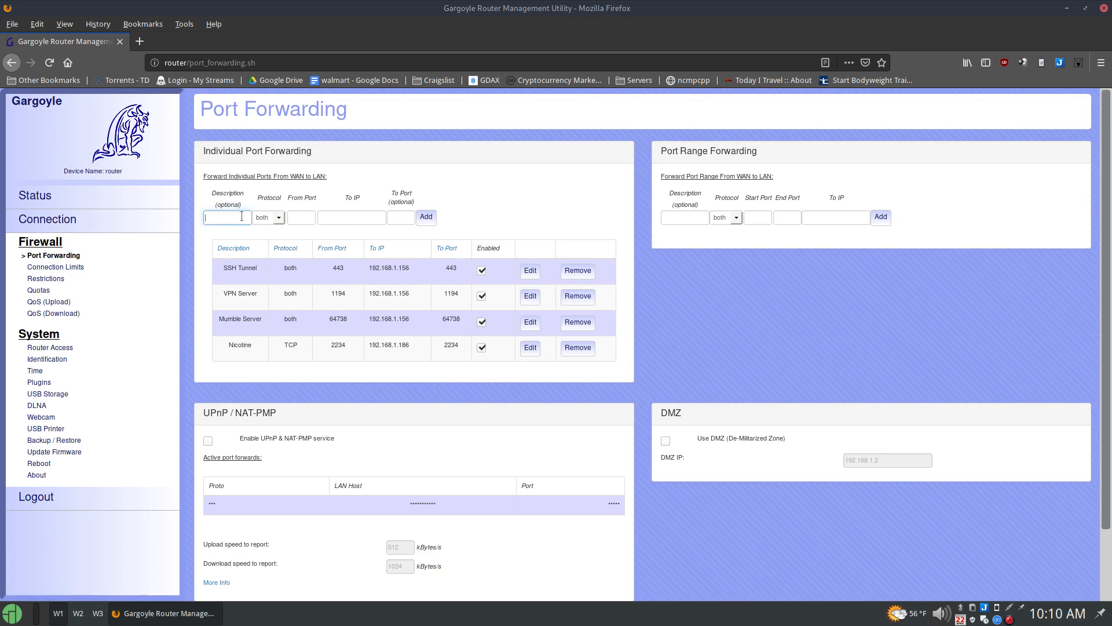
click(278, 218)
click(279, 218)
click(356, 218)
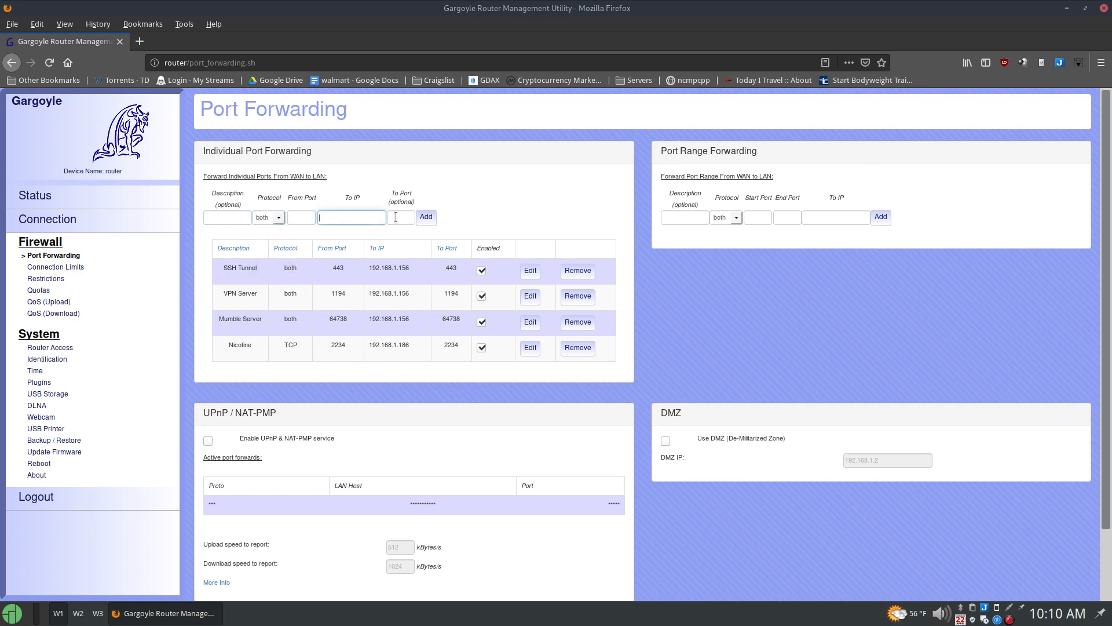
click(399, 216)
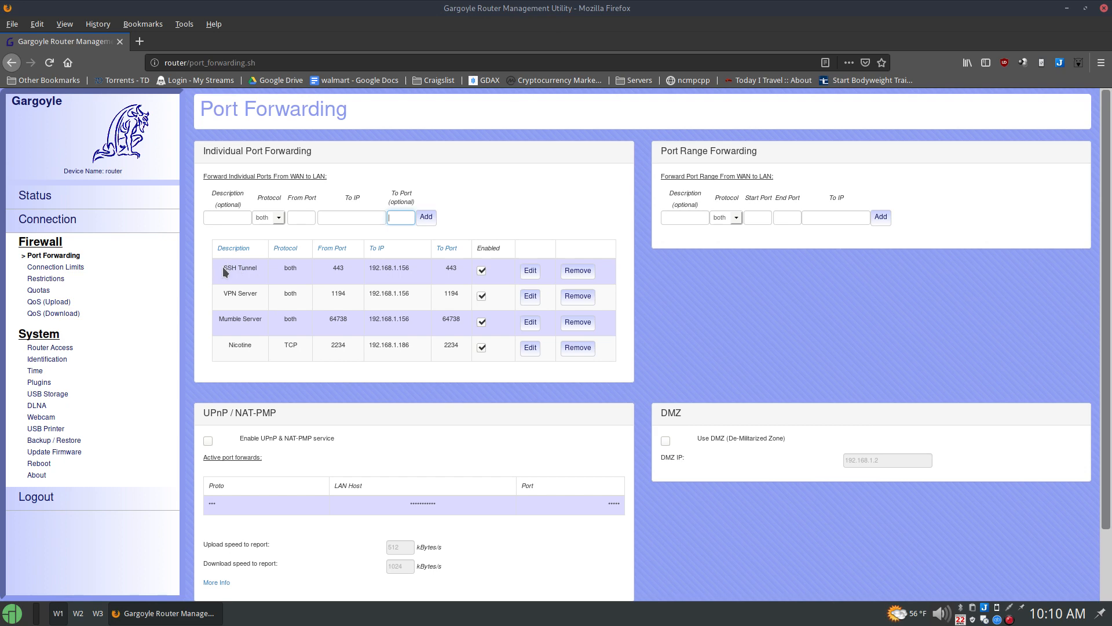
Highlight the destination IPs of the SSH Tunnel and Nicotine rules, and look up "nic" among the installed applications without launching anything.
drag(409, 269, 381, 269)
drag(415, 341, 379, 342)
key(super)
text(nic)
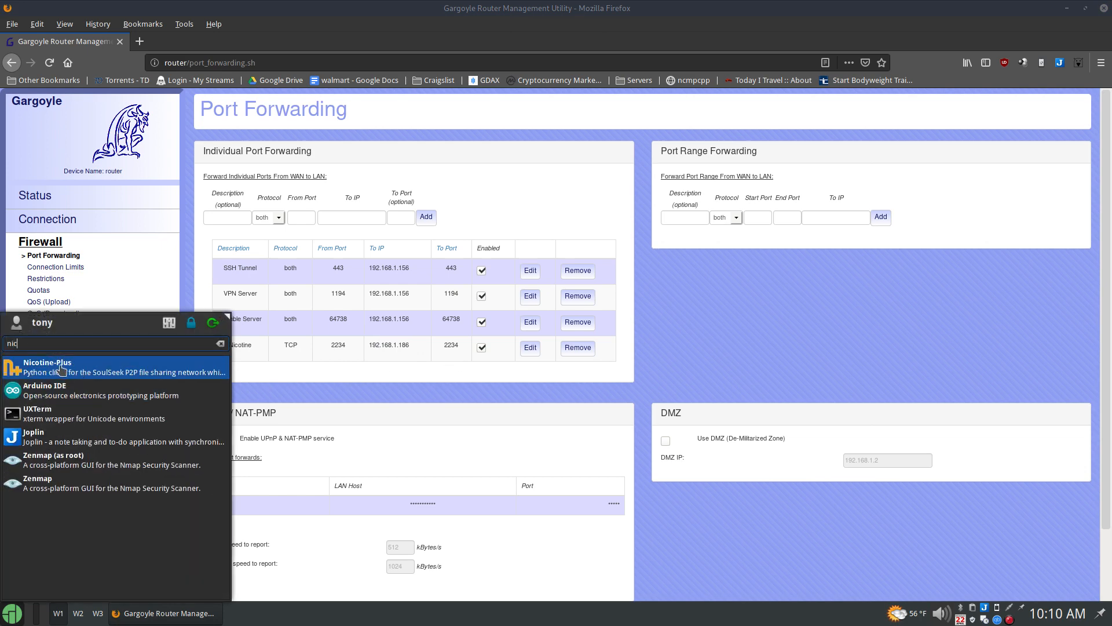
click(422, 371)
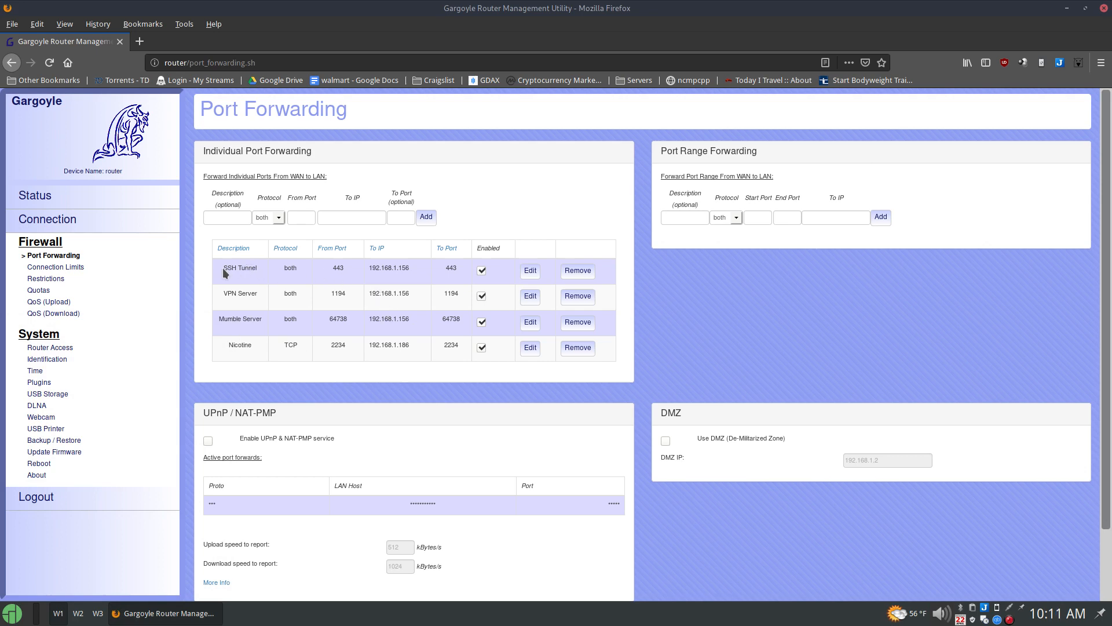
Highlight the SSH Tunnel and VPN Server descriptions while reviewing their port forwarding rules.
drag(223, 270, 262, 270)
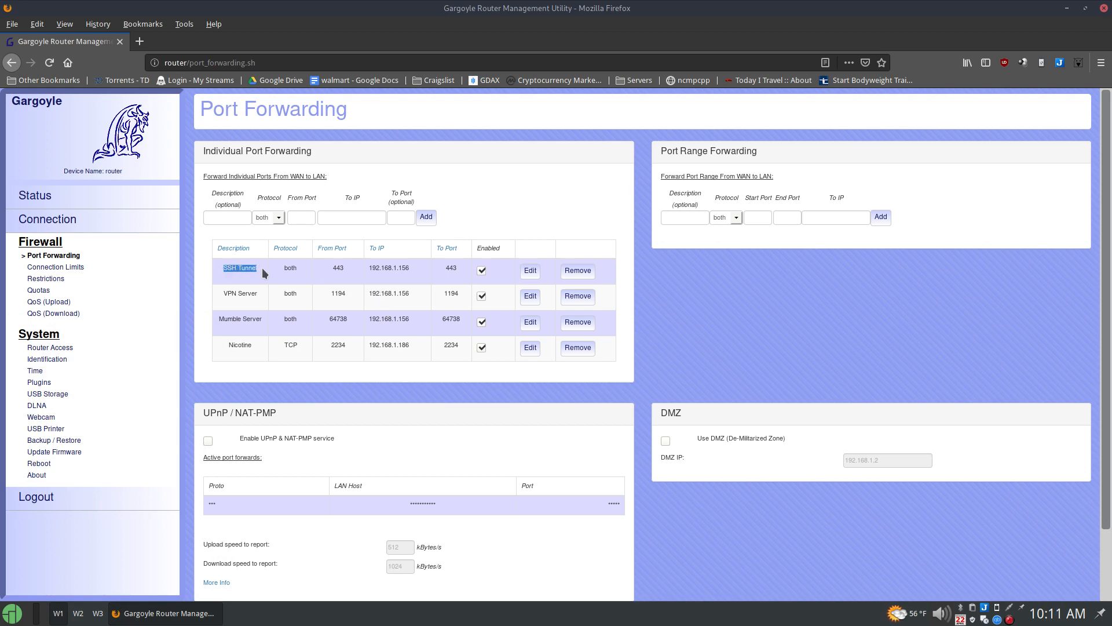
click(329, 267)
scroll(259, 297, down, 2)
drag(223, 241, 255, 241)
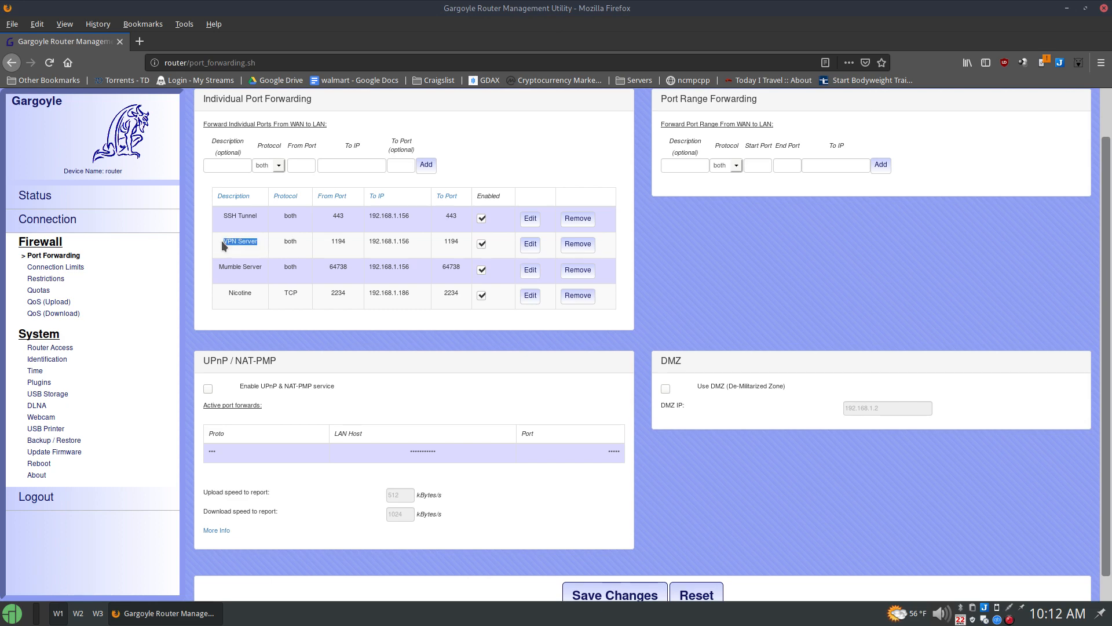
drag(222, 242, 267, 251)
scroll(1110, 175, up, 2)
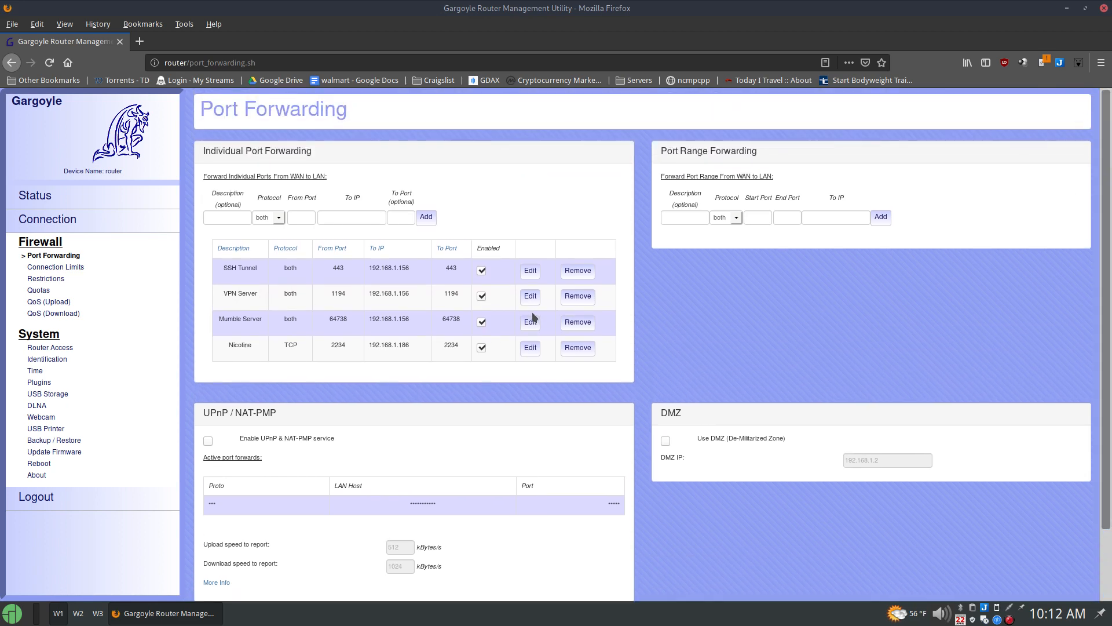
Highlight the Mumble Server description and review its rule along with the rest of the Port Forwarding page.
scroll(223, 245, down, 2)
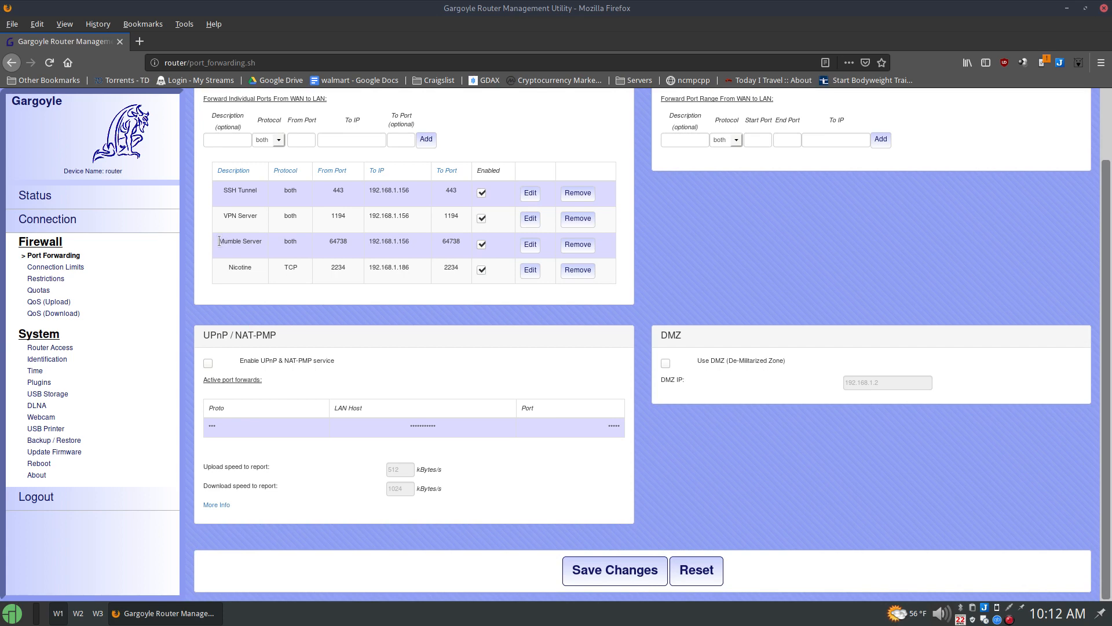
scroll(1107, 245, up, 2)
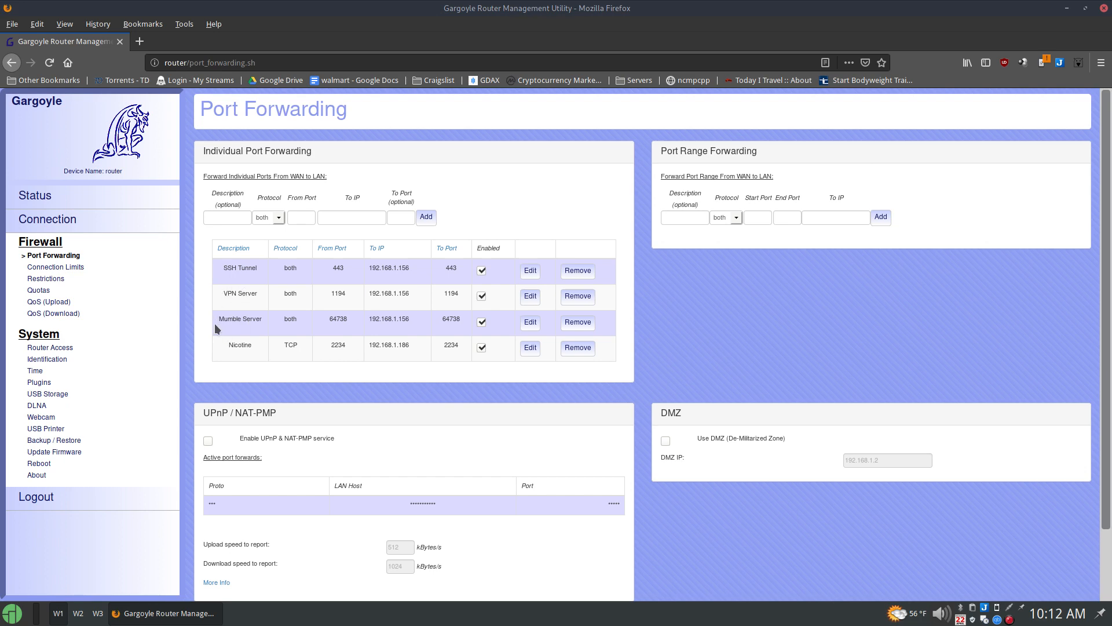
drag(215, 321, 261, 319)
click(263, 318)
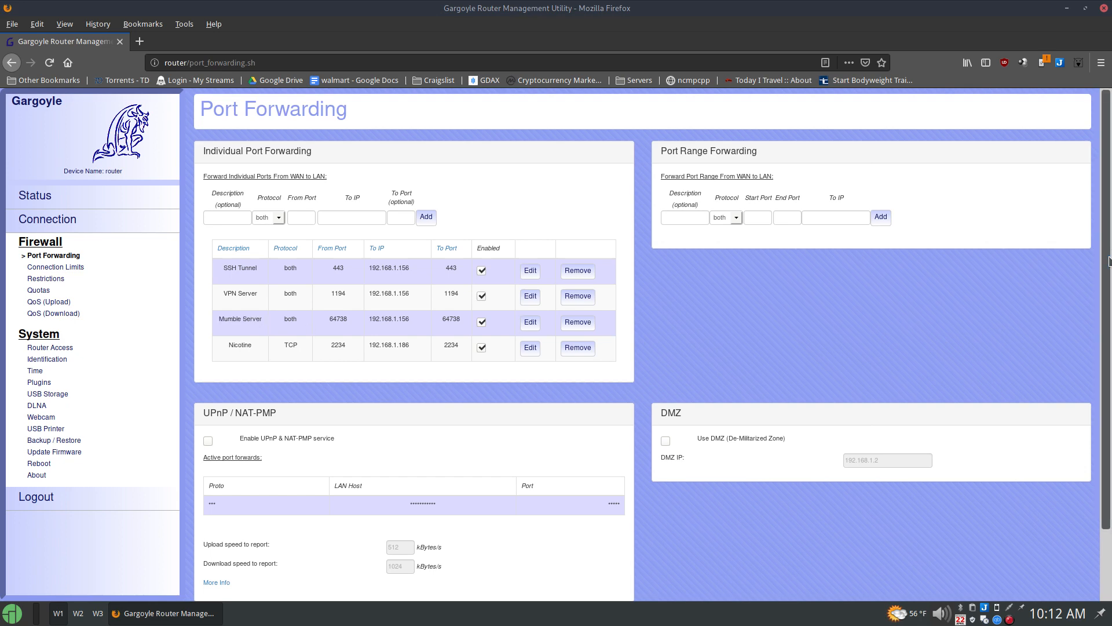
scroll(1108, 323, down, 2)
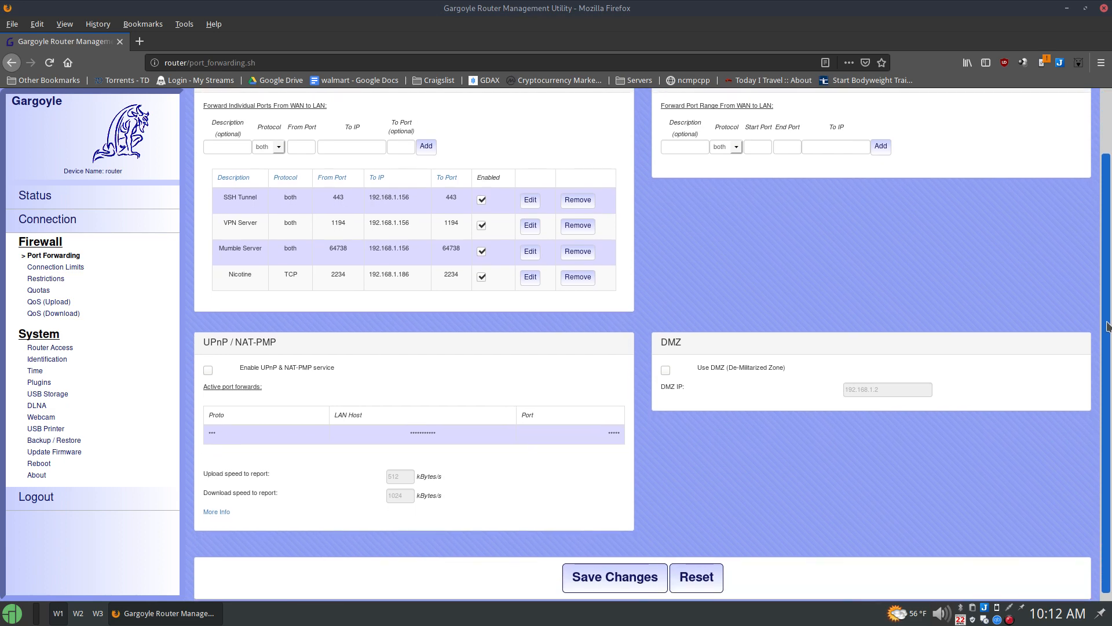
scroll(1108, 326, up, 2)
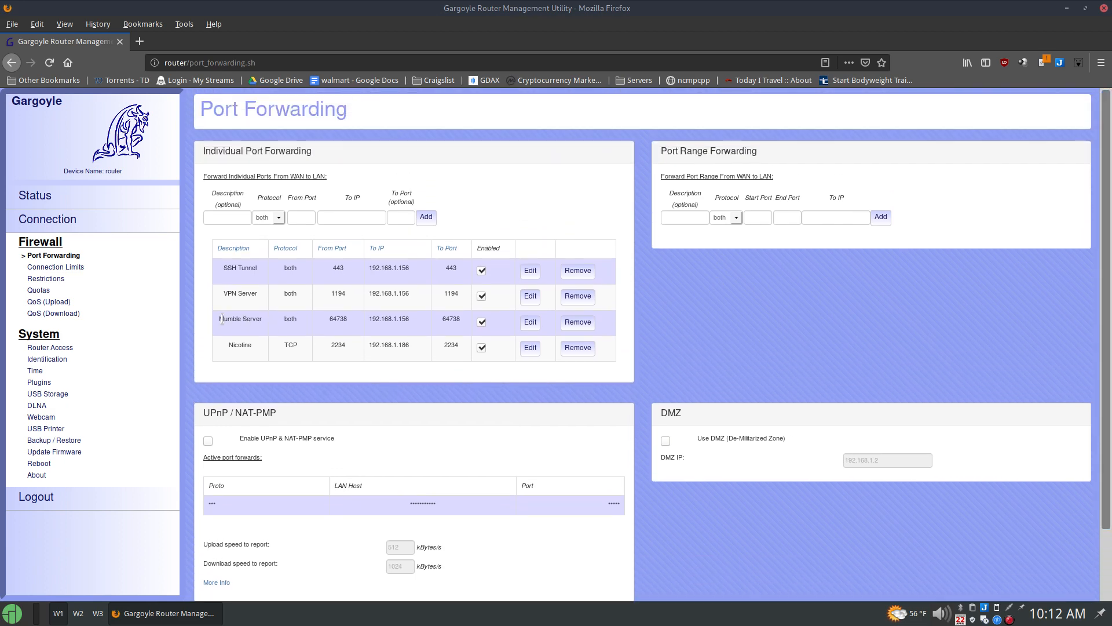
Highlight the Mumble Server description, review the firewall's Connection Limits, and open the Restrictions page.
drag(220, 319, 264, 324)
click(68, 267)
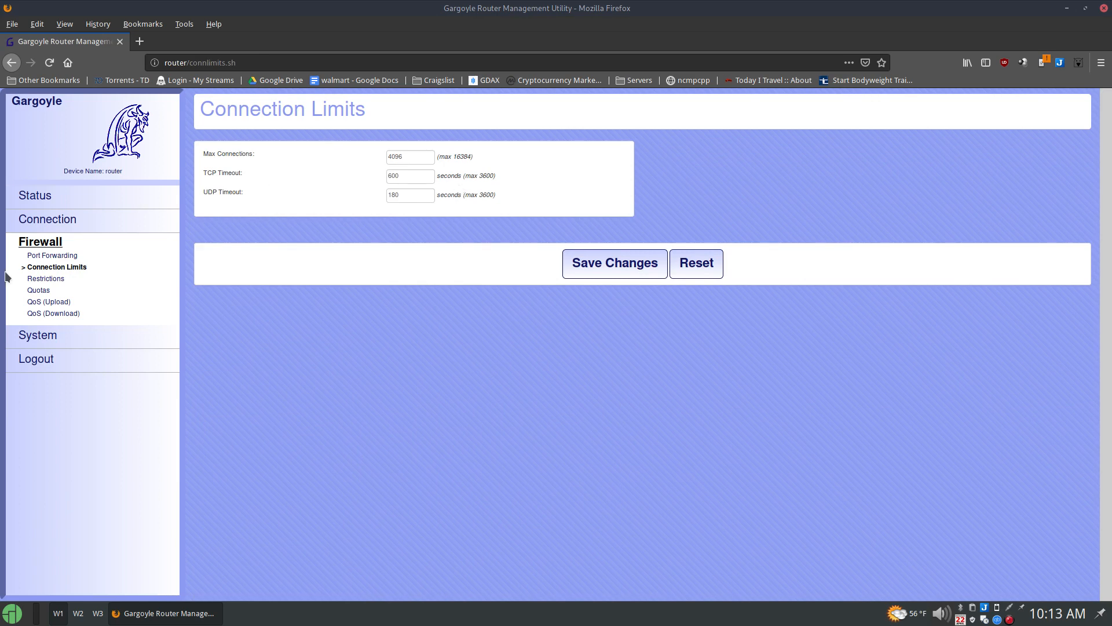
click(53, 280)
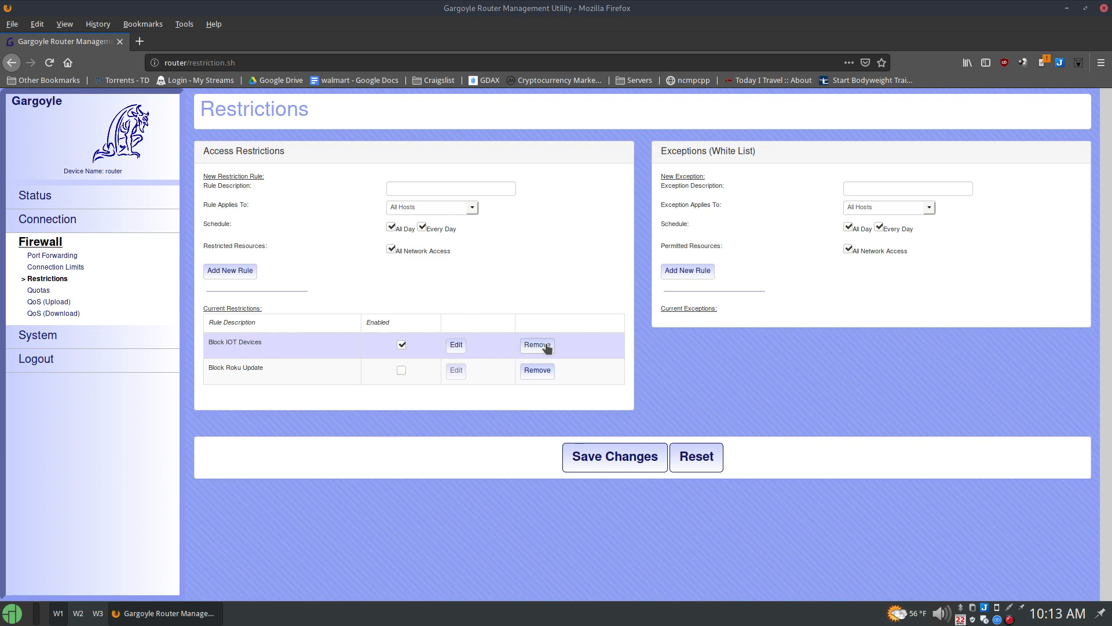
Open the Block IOT Devices restriction rule for editing and highlight its description.
click(456, 345)
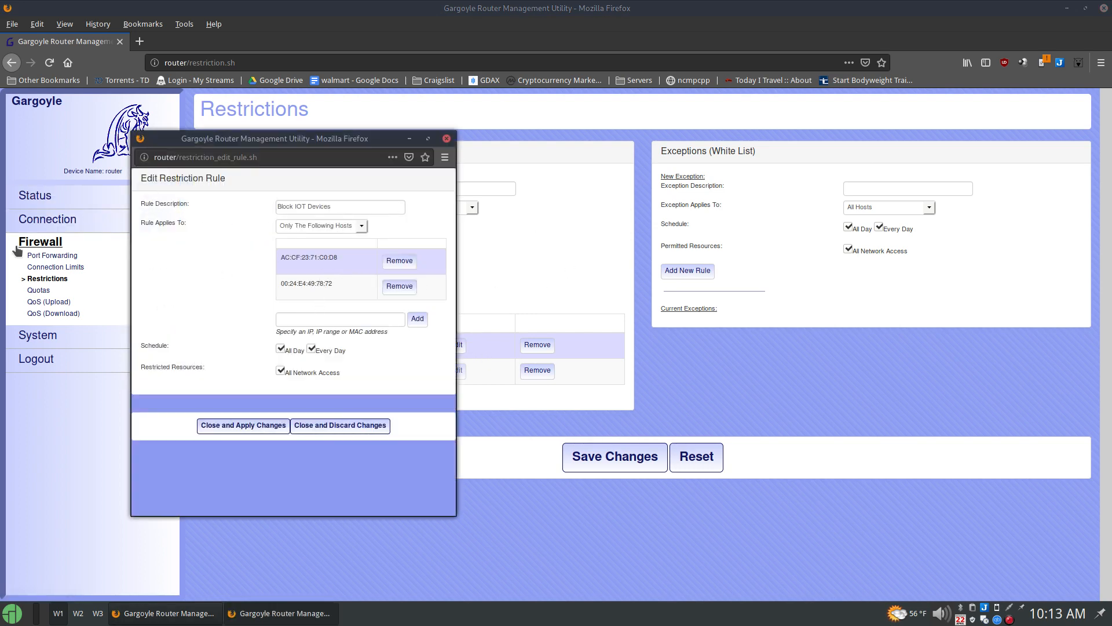
triple_click(338, 207)
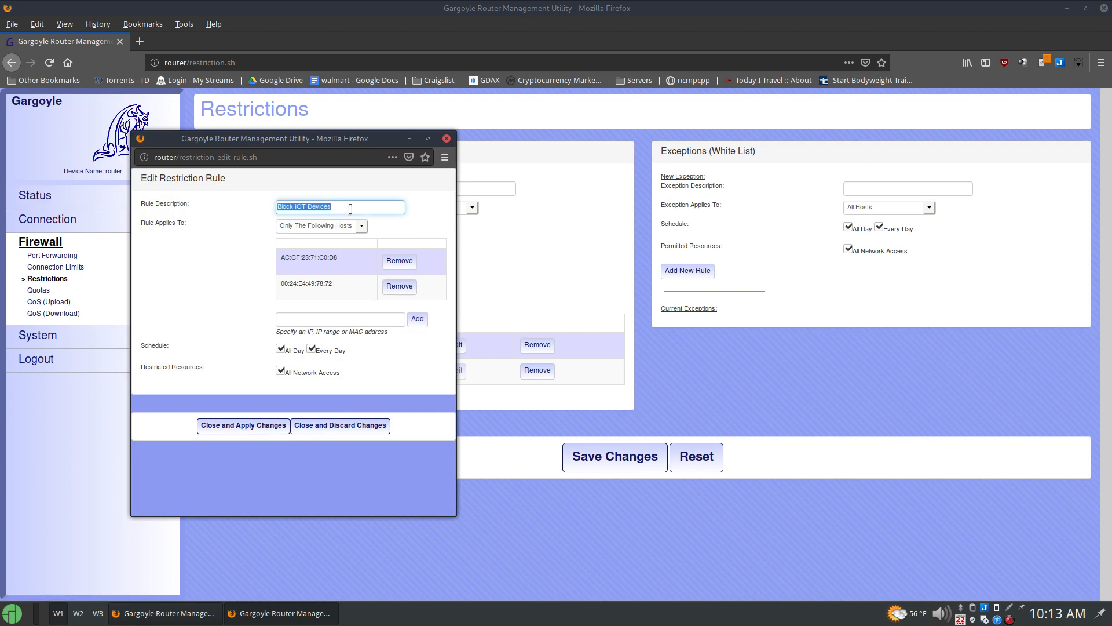
click(293, 261)
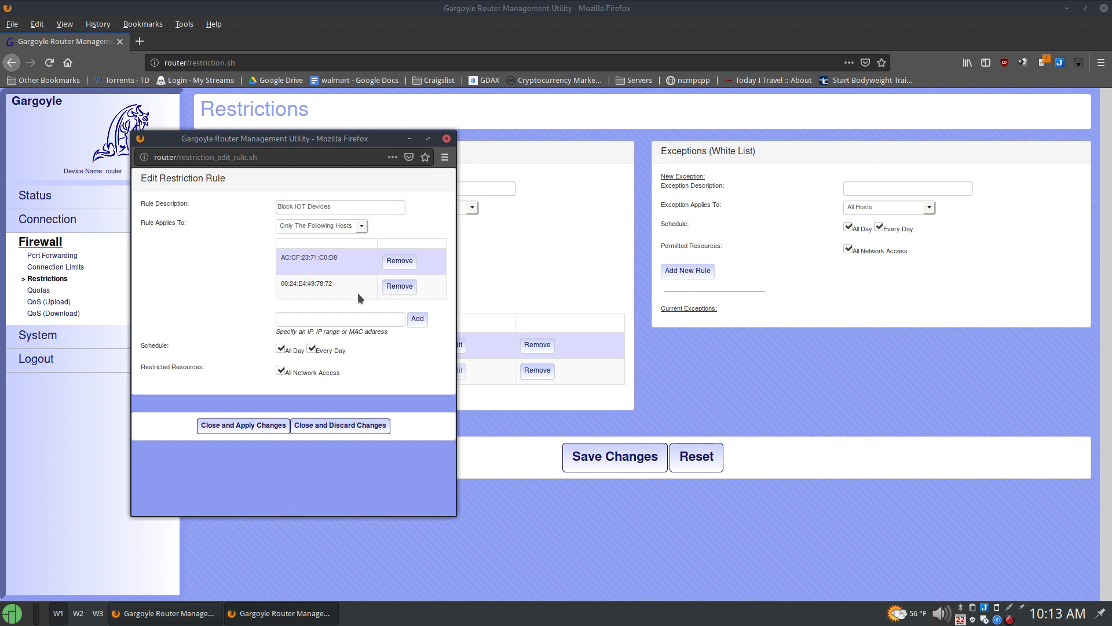
Open a second router tab and show the assigned static IP addresses on its DHCP page.
middle_click(33, 202)
click(209, 43)
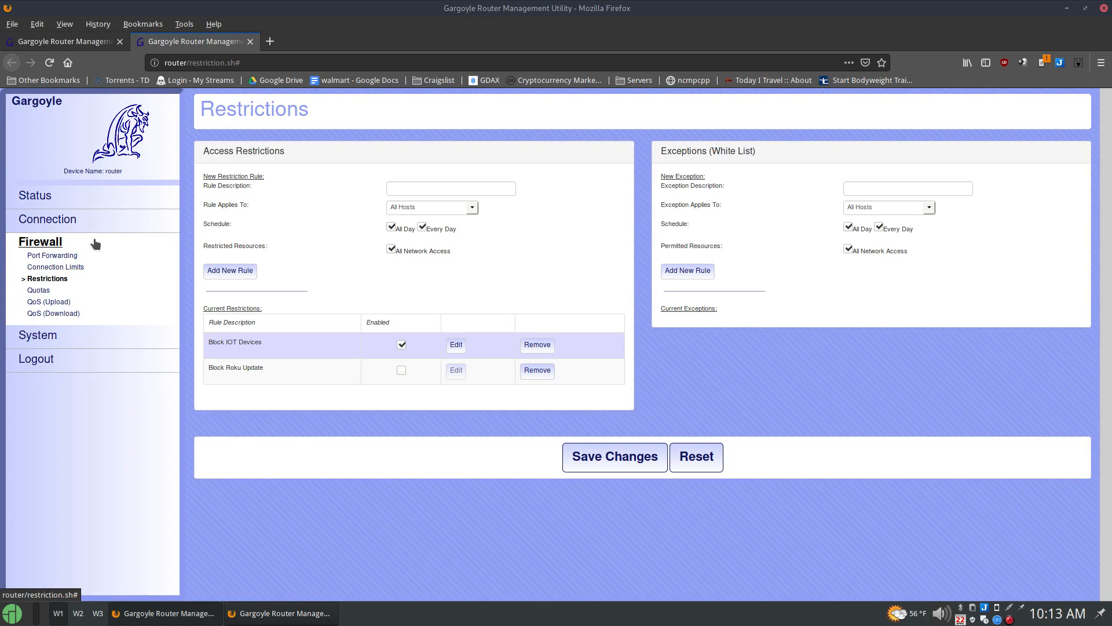
click(63, 228)
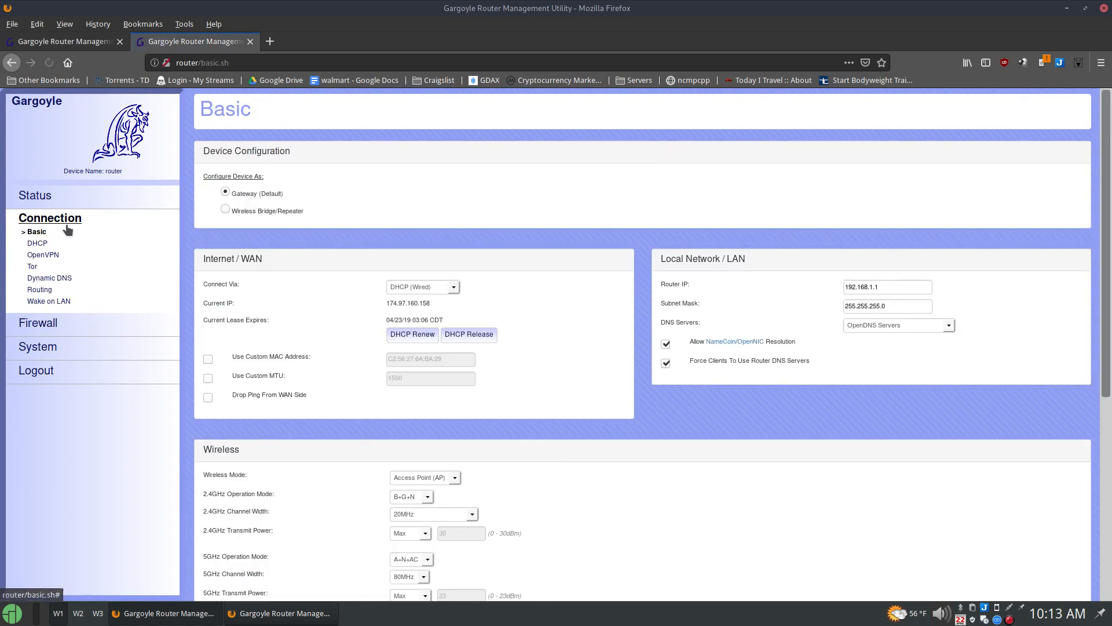
click(26, 198)
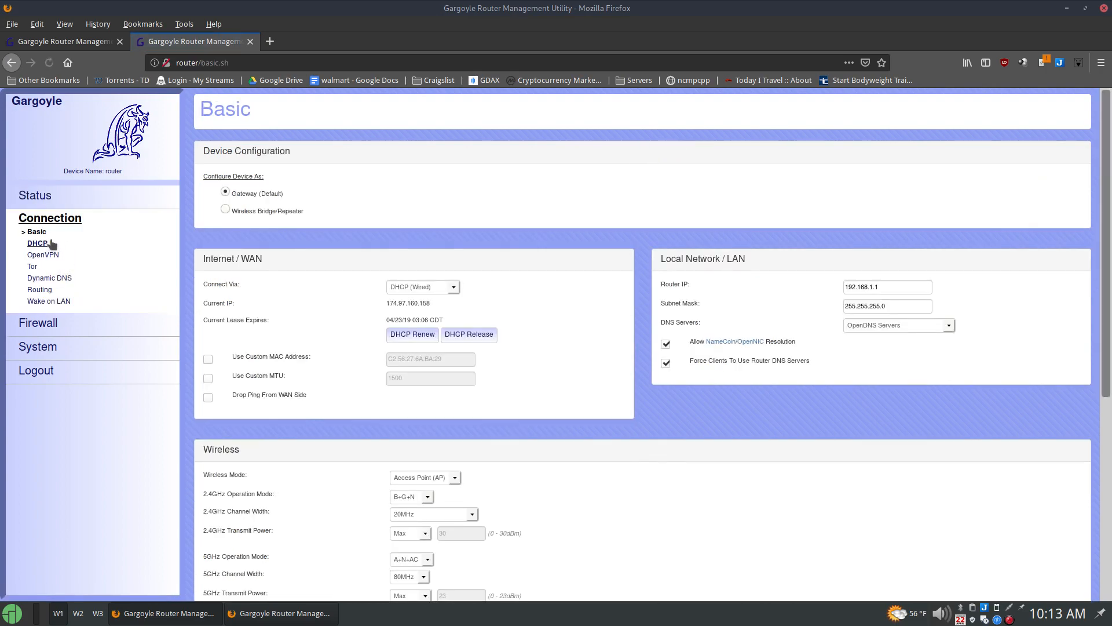
click(38, 243)
scroll(583, 322, down, 3)
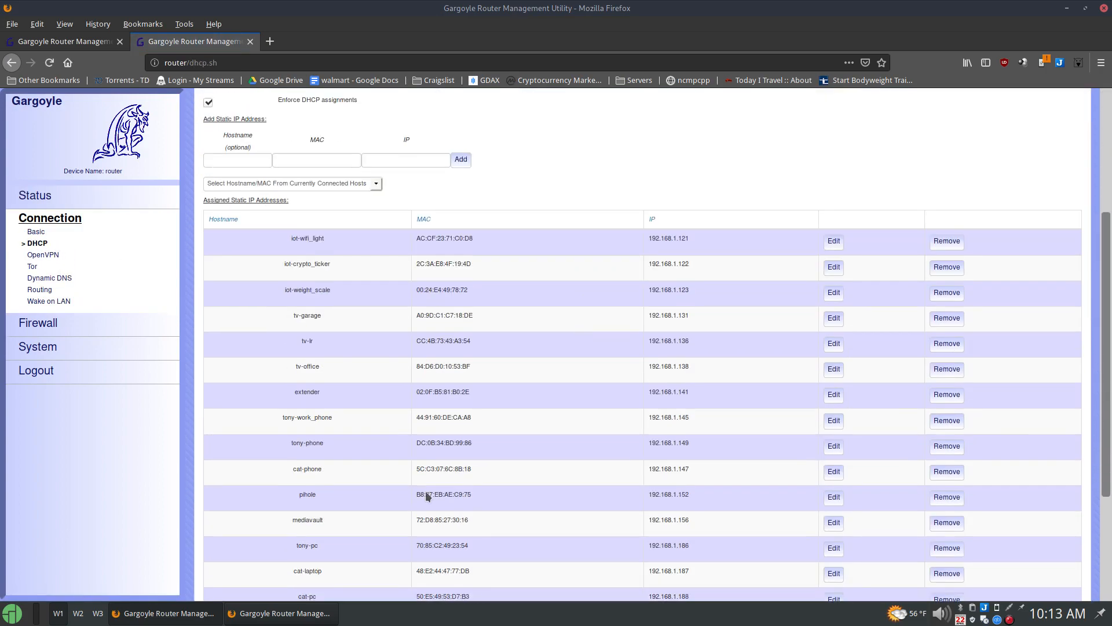
Place the Block IOT Devices rule window beside the hostnames and MAC addresses of the static IP list for comparison.
key(alt+Tab)
drag(371, 148, 754, 147)
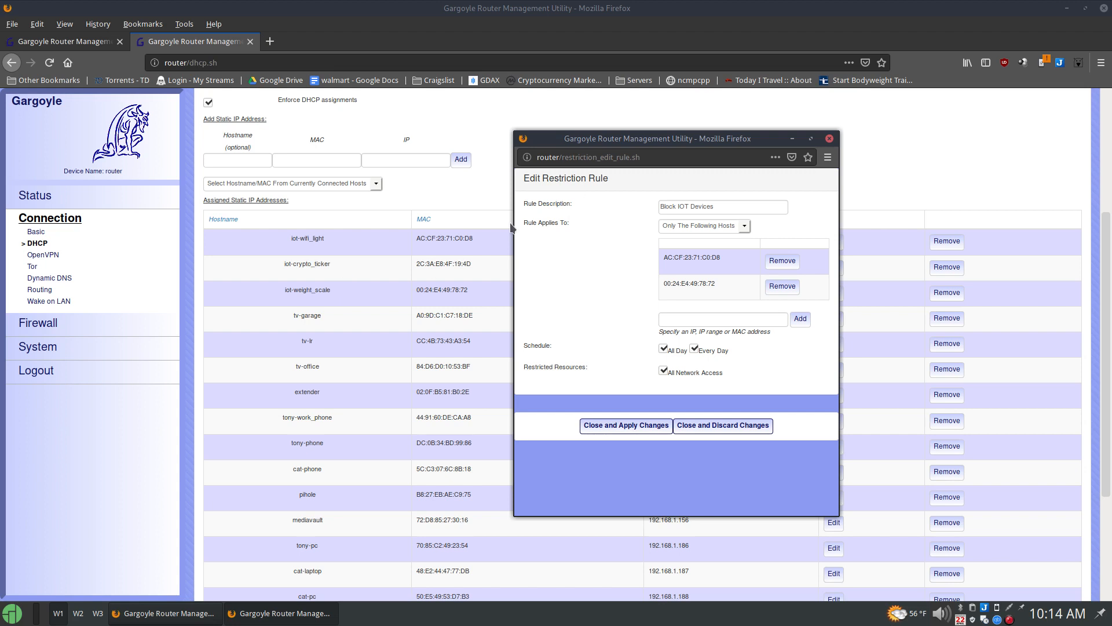
mouse_move(648, 138)
mouse_down()
mouse_move(694, 107)
mouse_move(512, 137)
mouse_move(631, 114)
mouse_move(593, 155)
mouse_move(627, 134)
mouse_up()
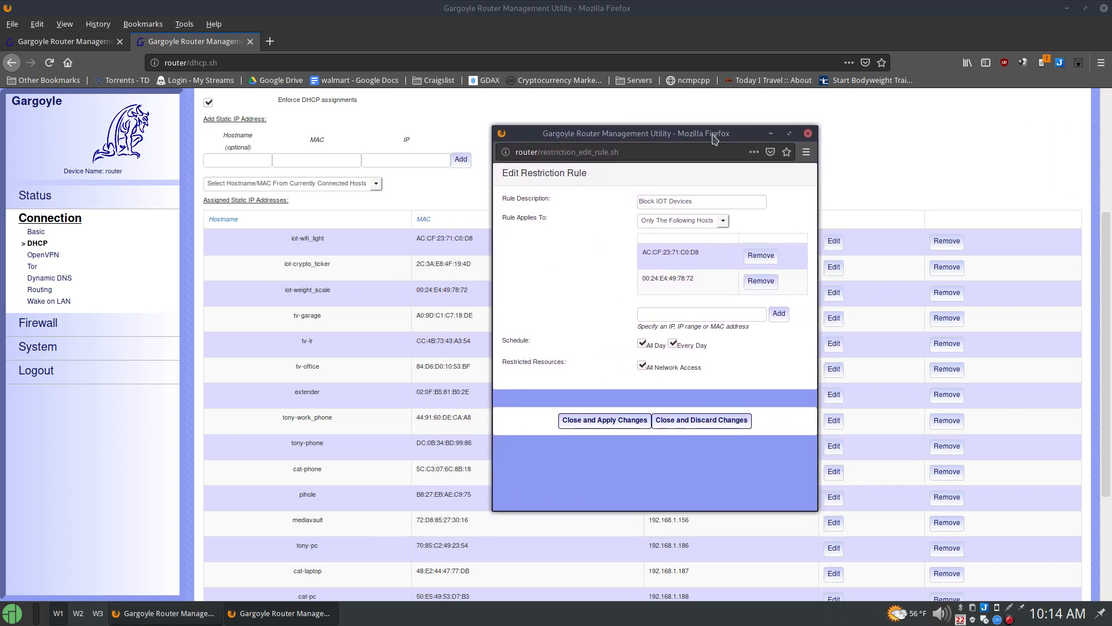
drag(713, 135, 733, 115)
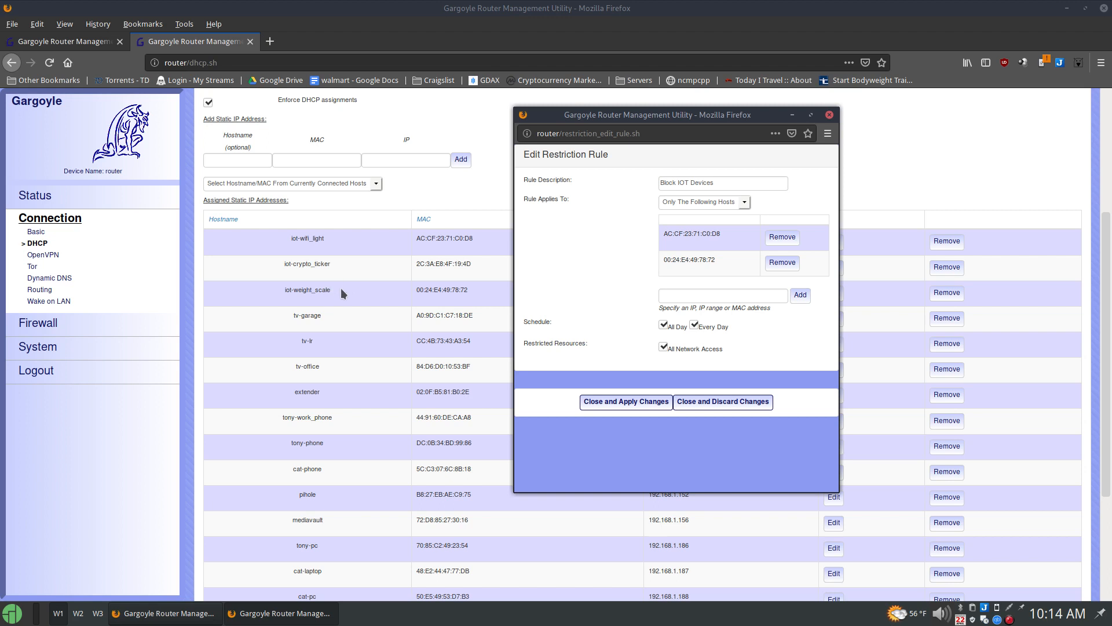
drag(676, 115, 689, 150)
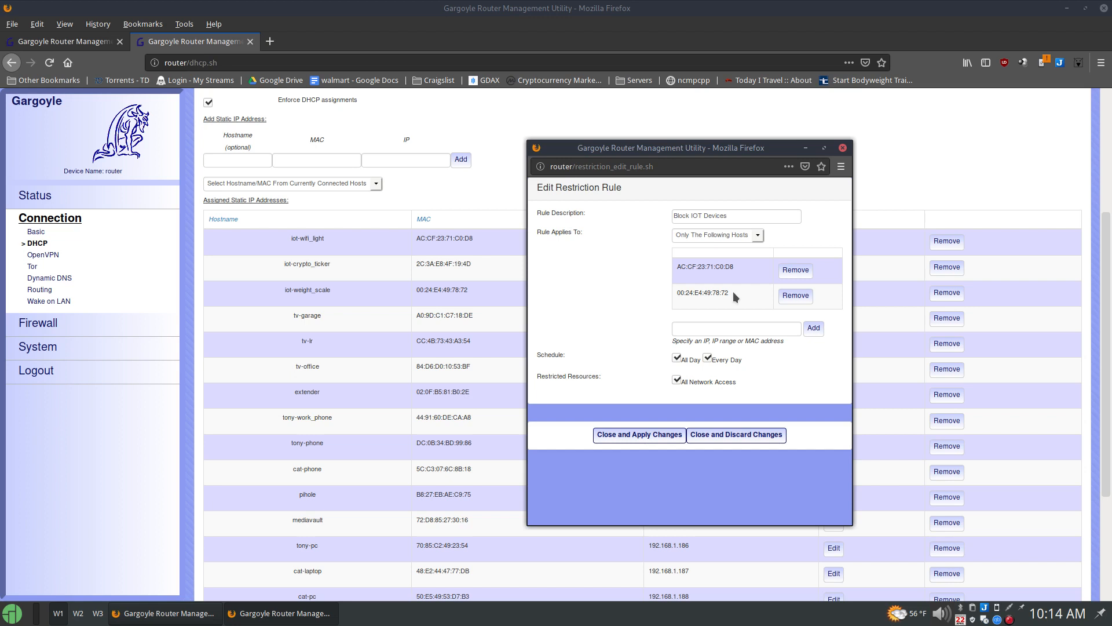
drag(715, 150, 704, 120)
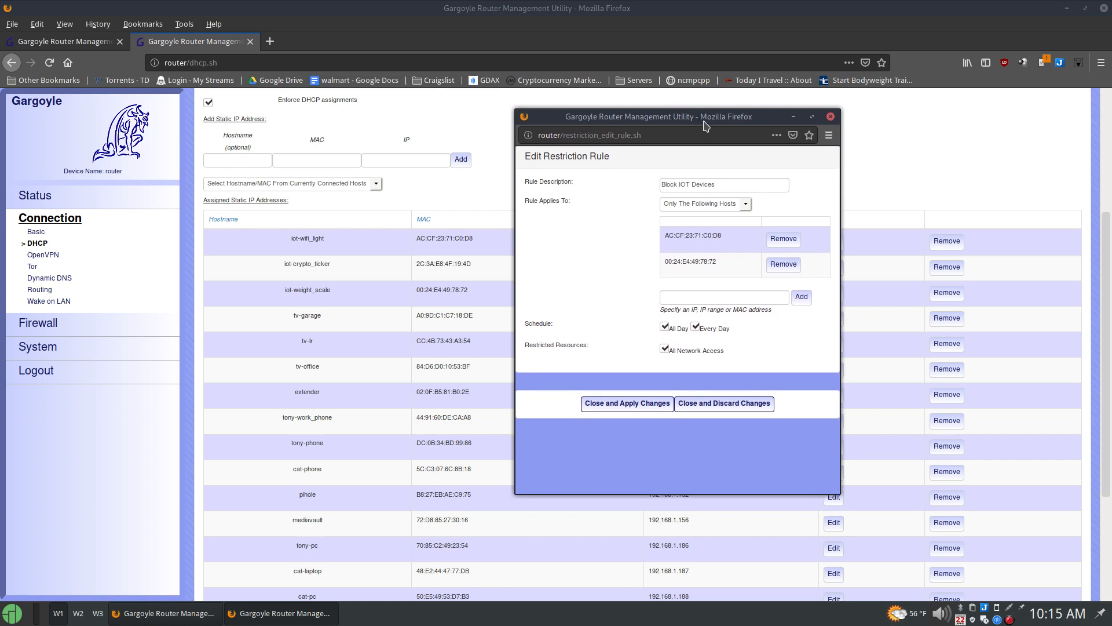
Highlight the iot-weight_scale hostname and compare the IoT entries' MAC addresses with those in the Block IOT Devices rule.
drag(340, 290, 268, 290)
click(342, 290)
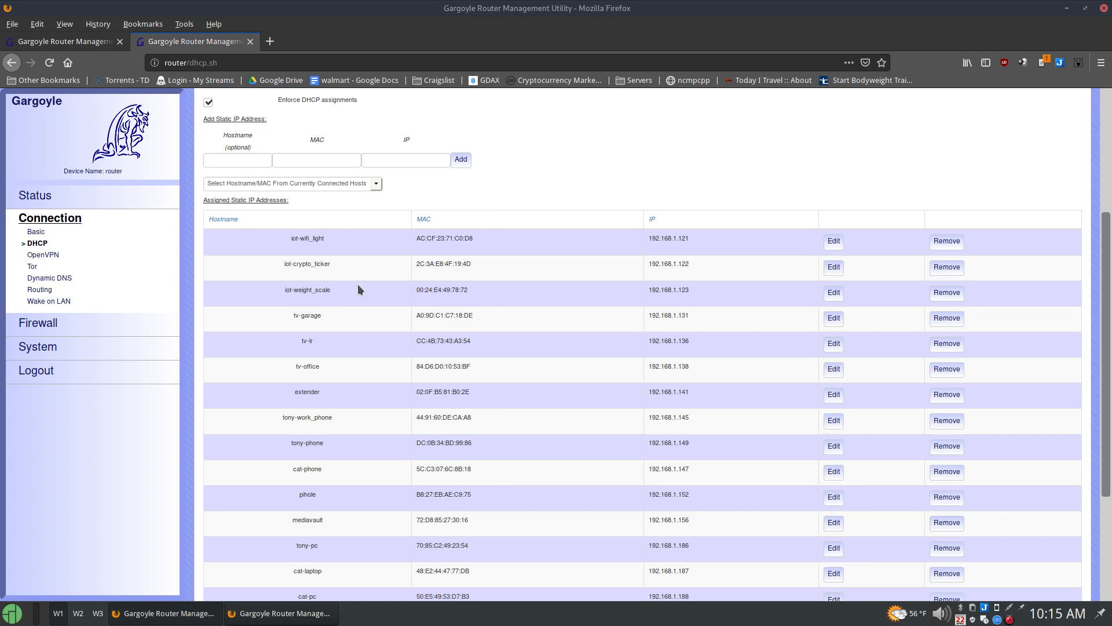
key(alt+Tab)
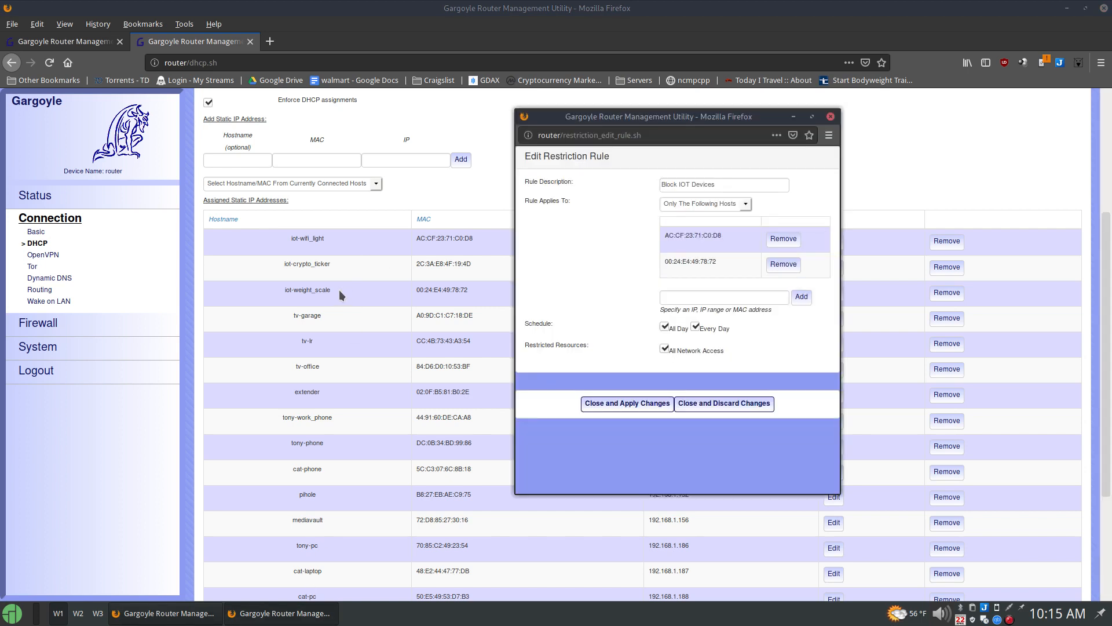
drag(339, 290, 281, 293)
click(312, 292)
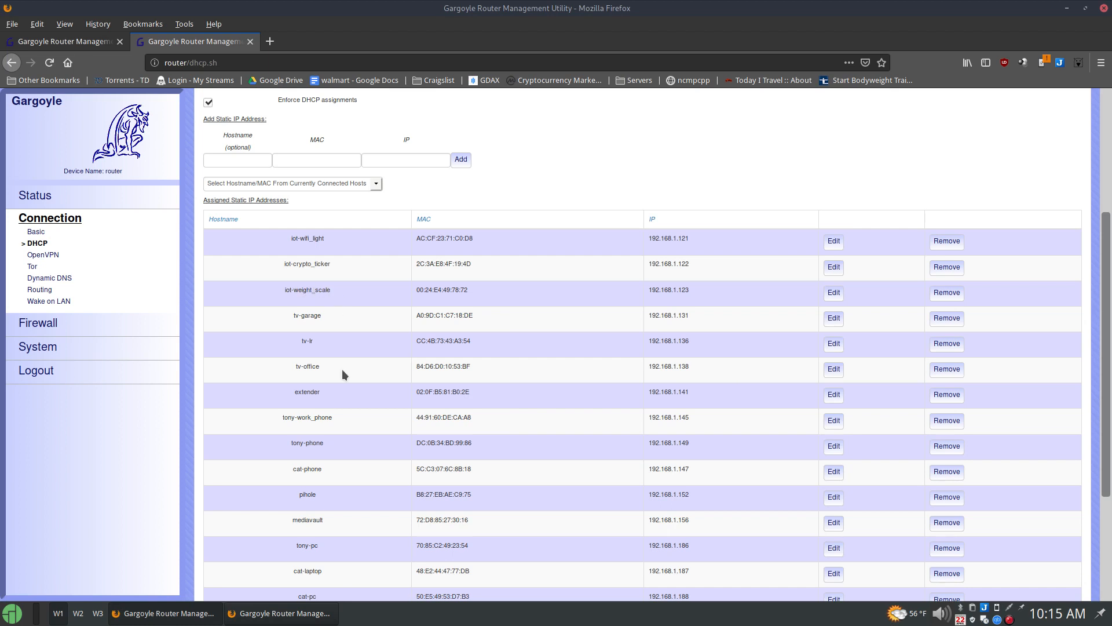
key(alt+Tab)
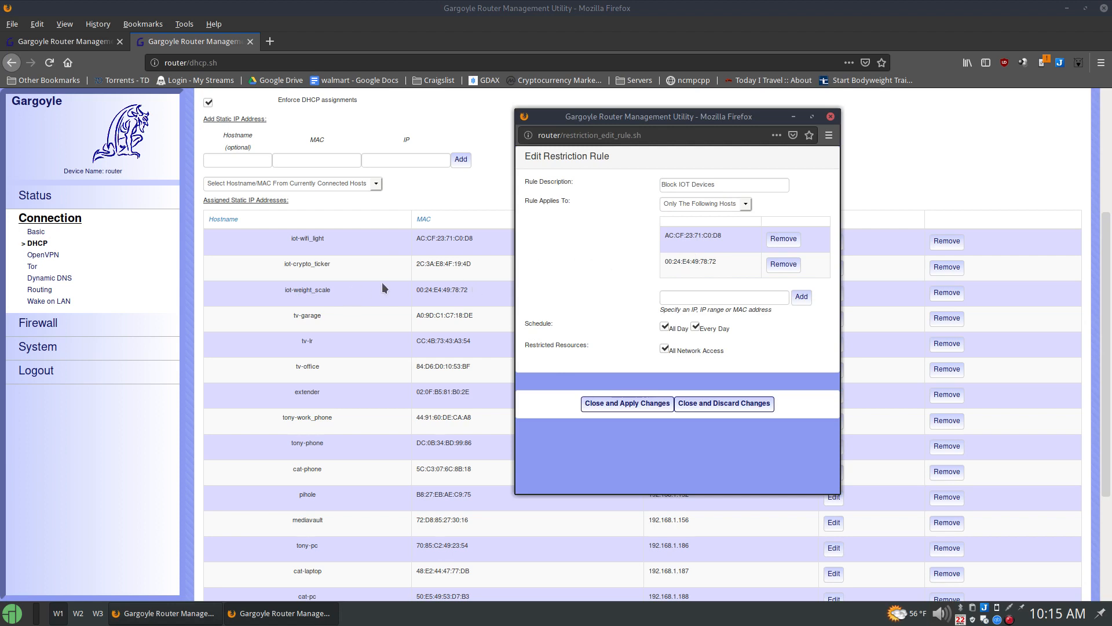
drag(664, 115, 748, 106)
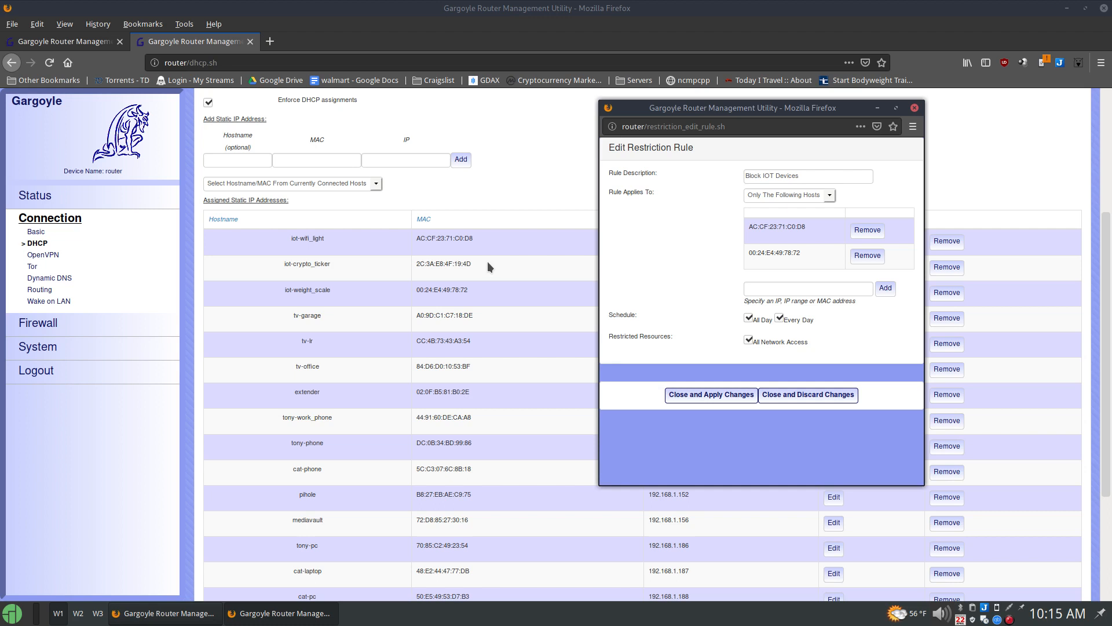
drag(790, 107, 697, 125)
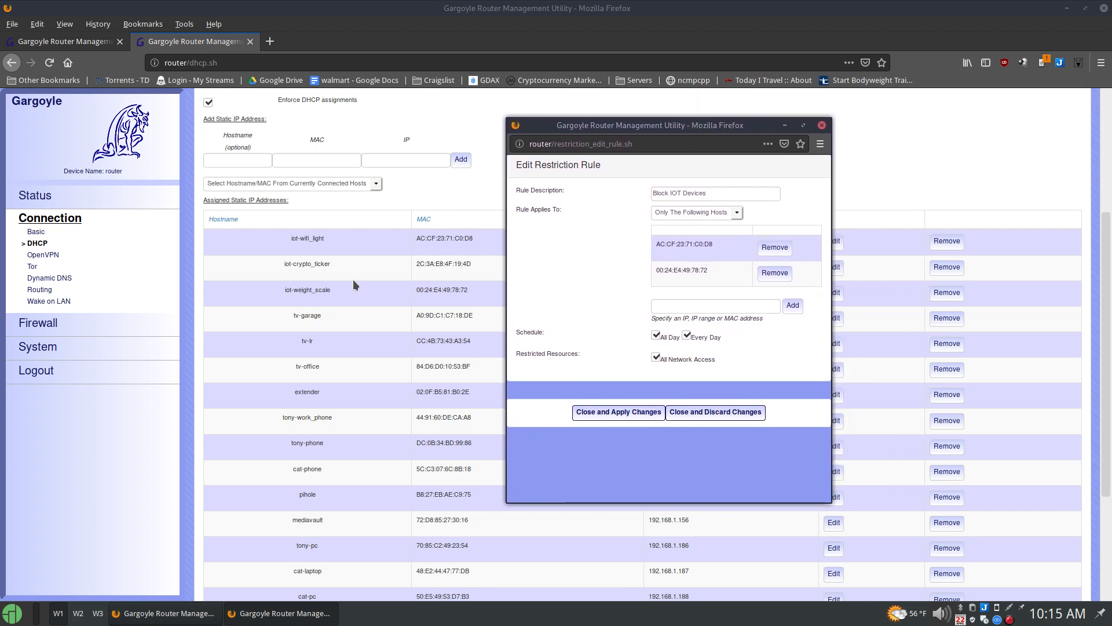
Close the Block IOT Devices rule window without applying changes, and close the DHCP tab to return to Restrictions.
click(822, 125)
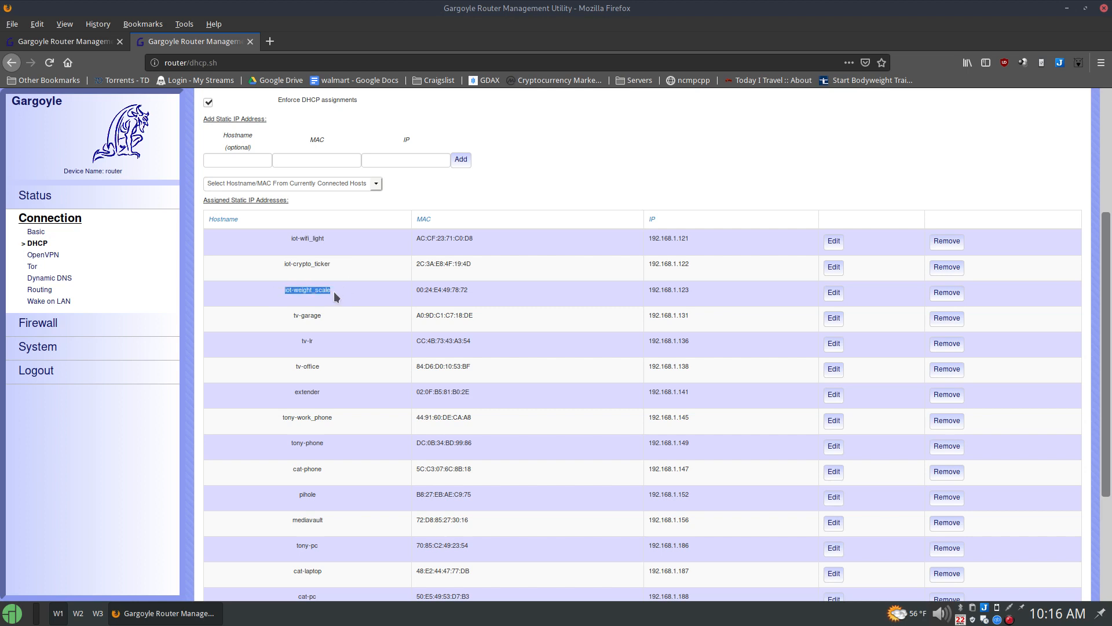
click(351, 290)
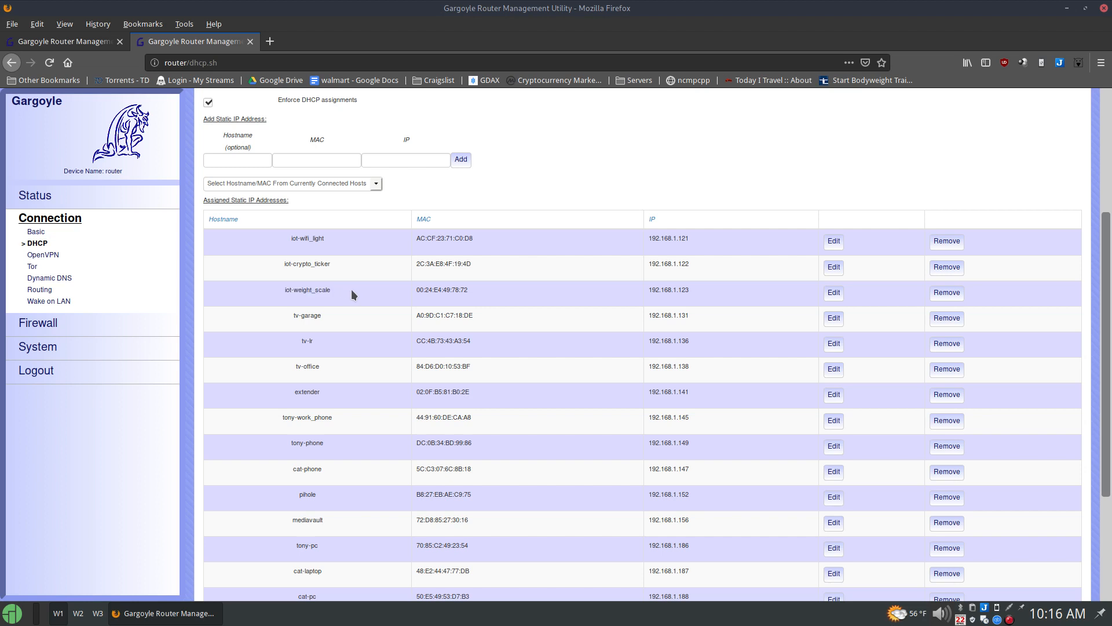
middle_click(187, 42)
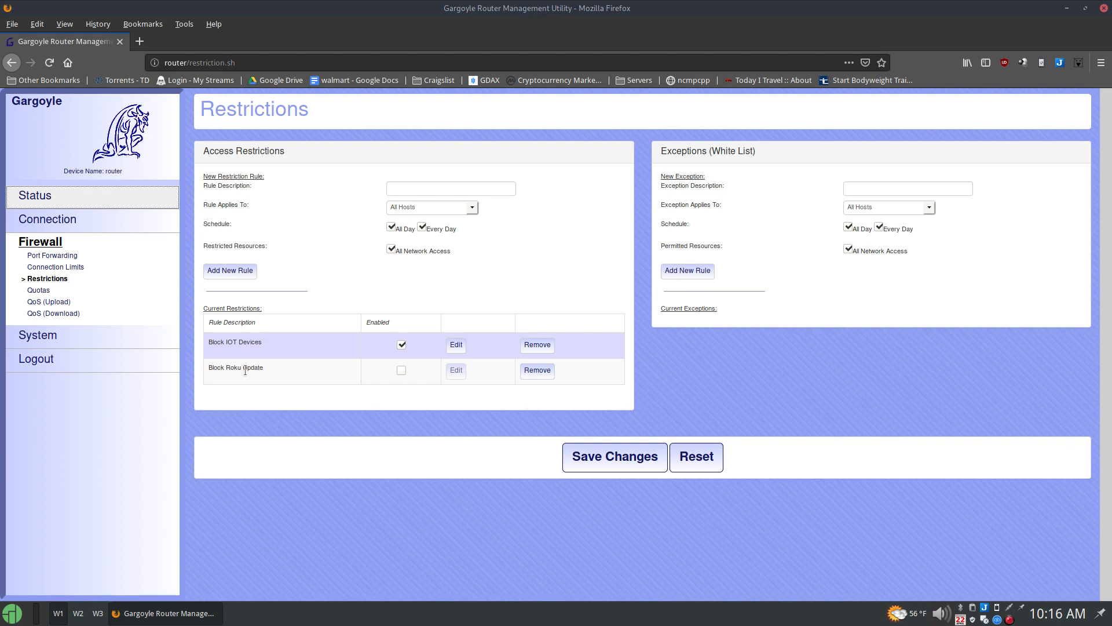
Enable the Block Roku Update restriction and open it for editing in a window clear of the current restrictions list.
drag(208, 370, 273, 368)
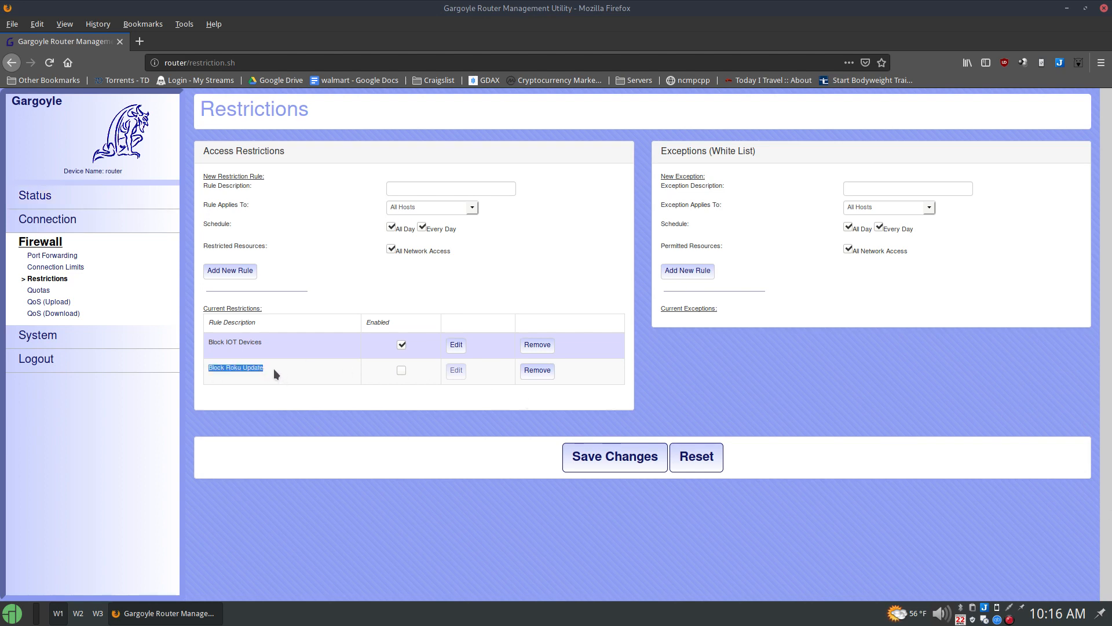
click(273, 368)
click(402, 370)
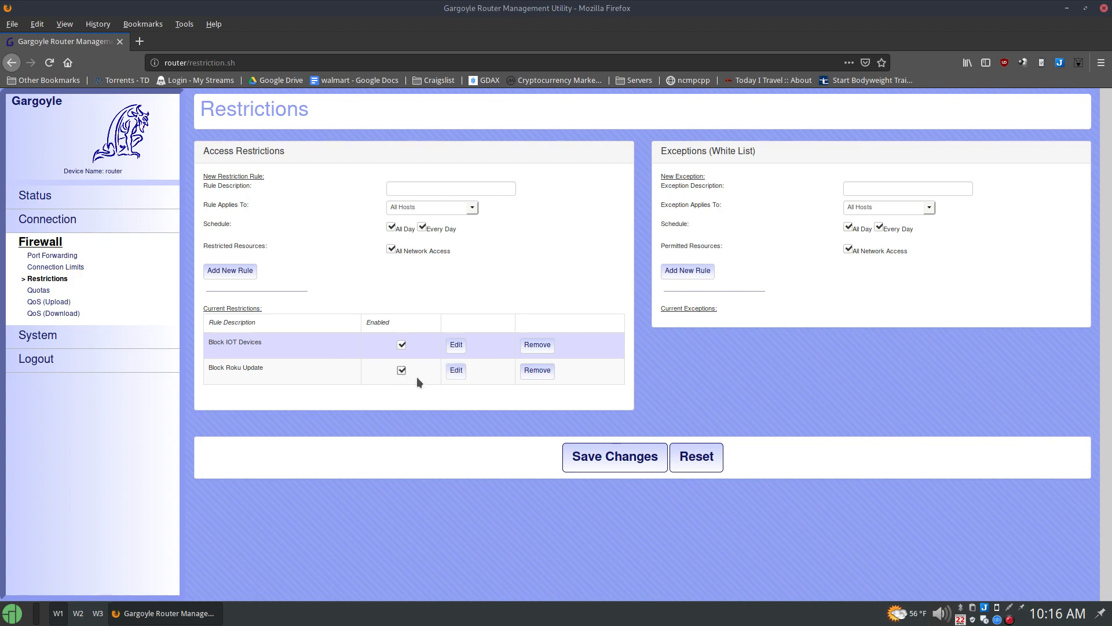
click(456, 371)
drag(268, 116, 763, 48)
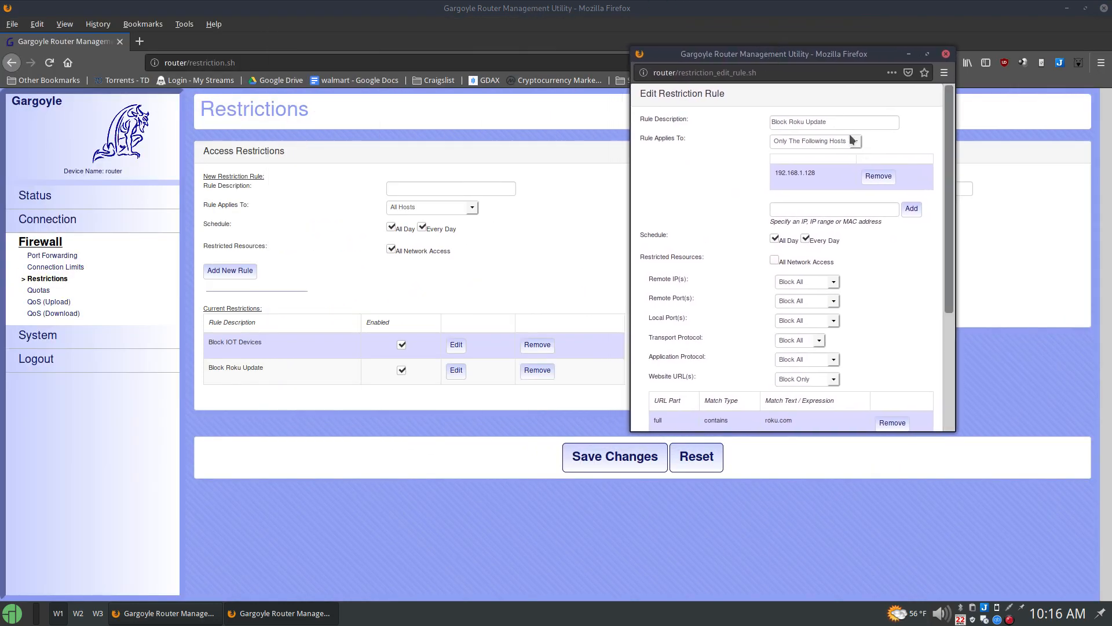
Examine the Block Roku Update rule's hosts, schedule, restricted resources and blocked website URLs.
scroll(950, 133, down, 1)
scroll(950, 133, up, 1)
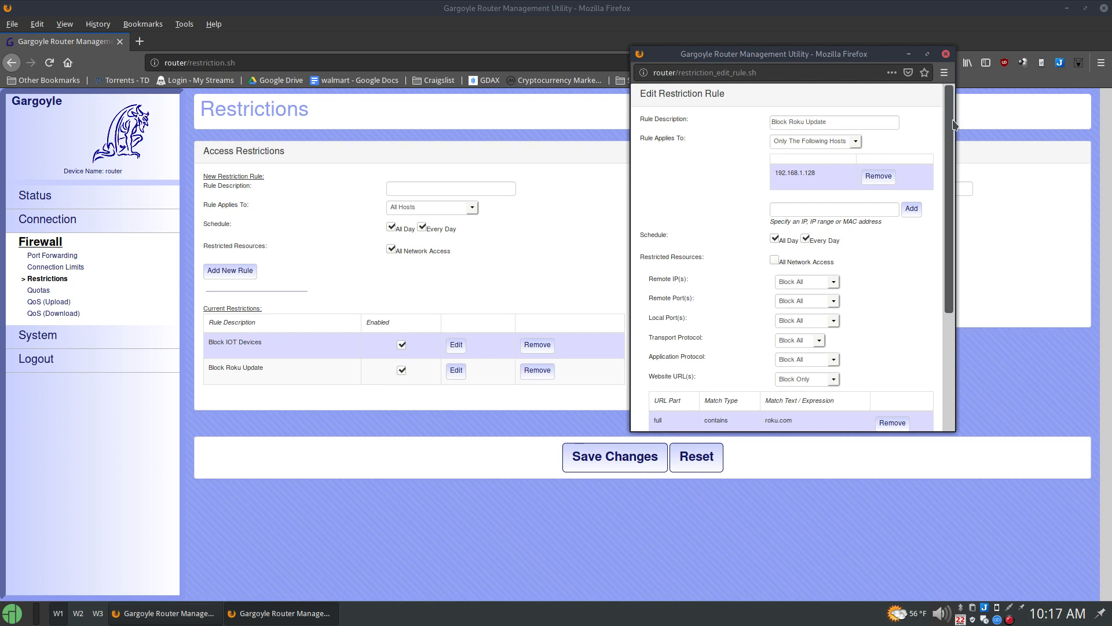
mouse_move(953, 124)
mouse_down()
mouse_move(949, 141)
mouse_move(950, 110)
mouse_up()
drag(951, 132, 976, 245)
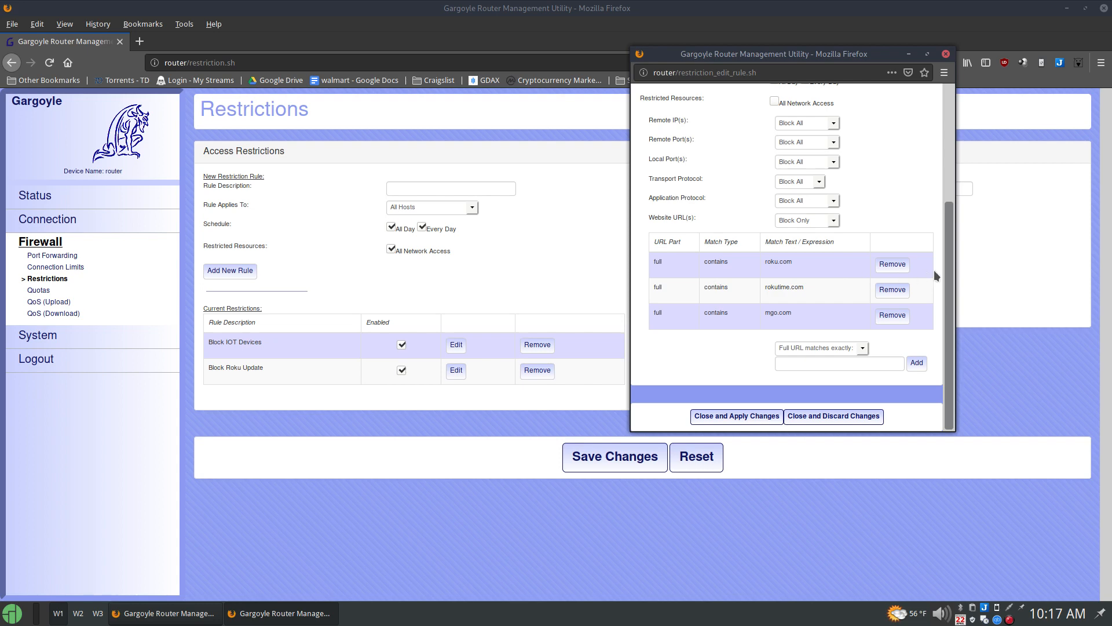
drag(950, 272, 958, 149)
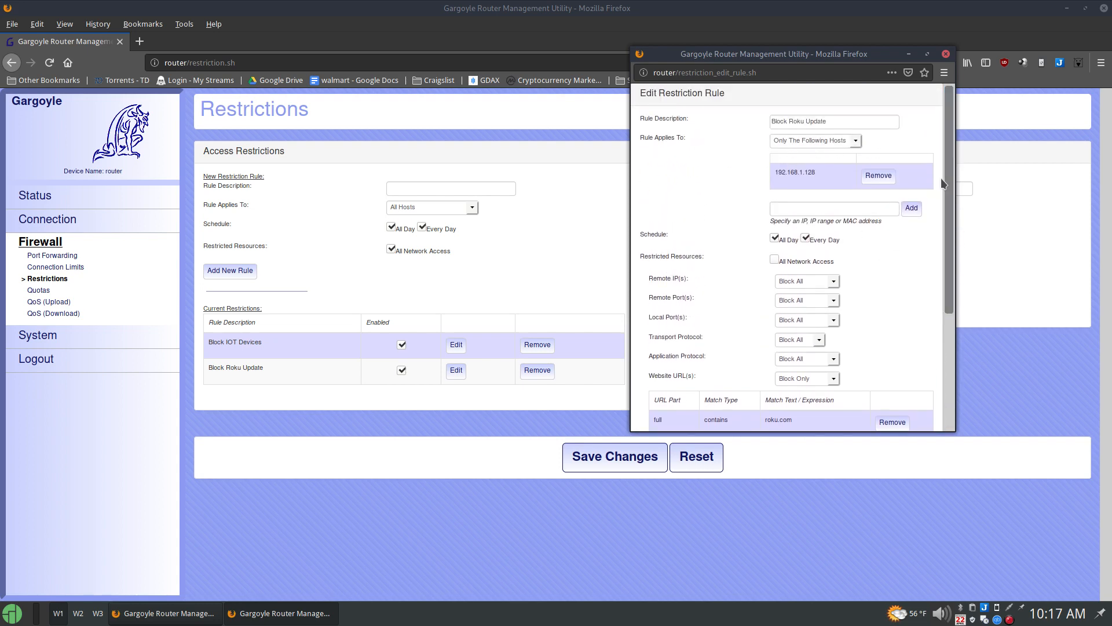
scroll(787, 220, down, 1)
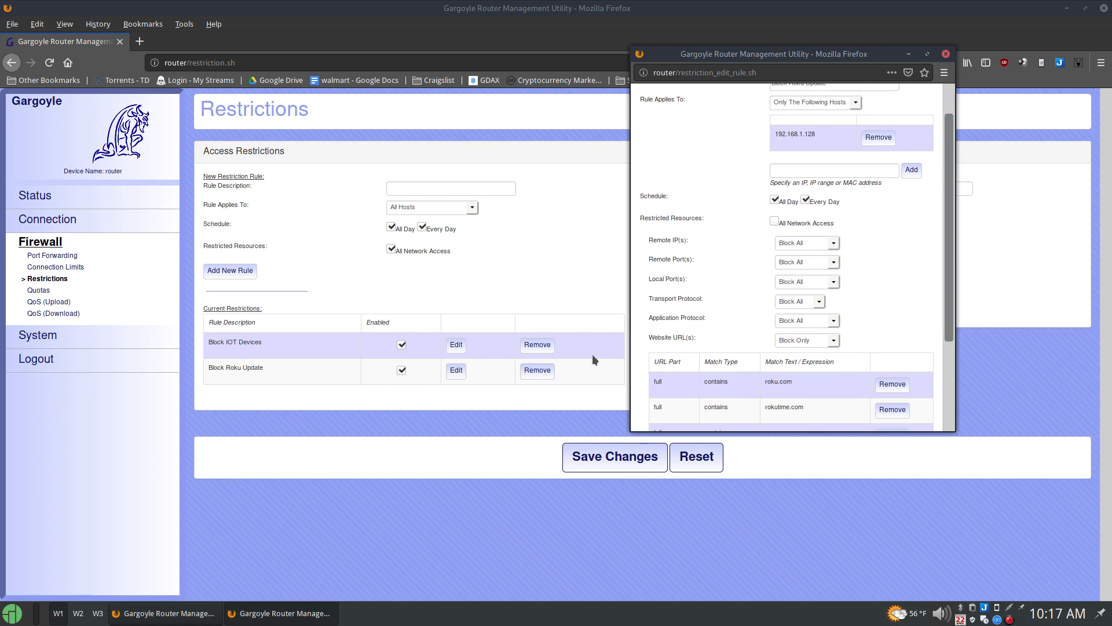
Bring the Block Roku Update rule window back, highlight its host IP address, and review its website URL entries again.
click(593, 355)
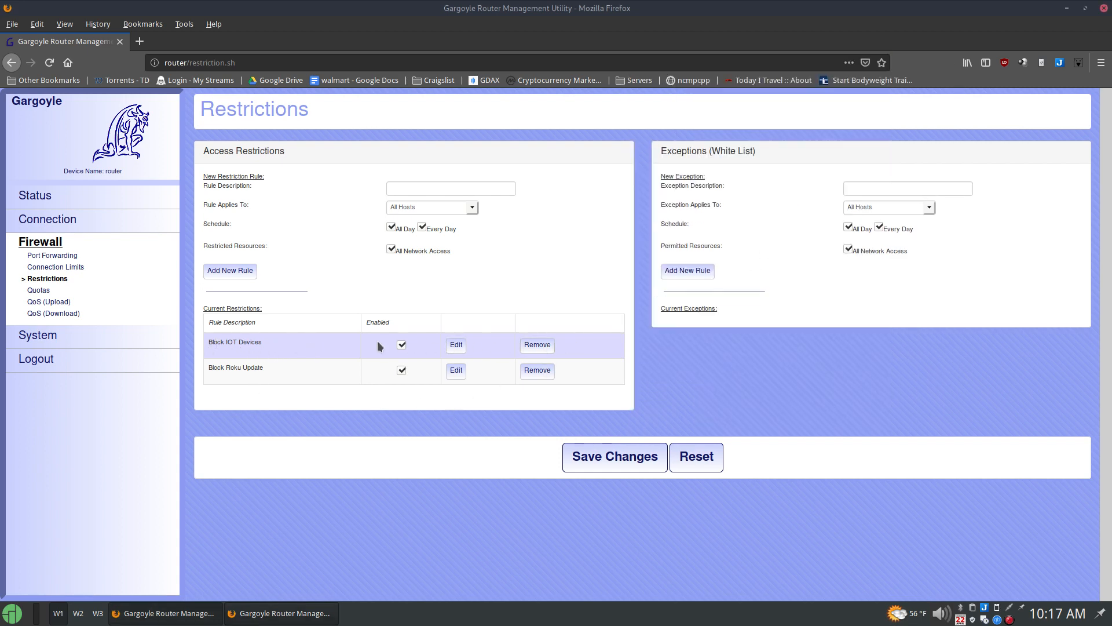
click(258, 612)
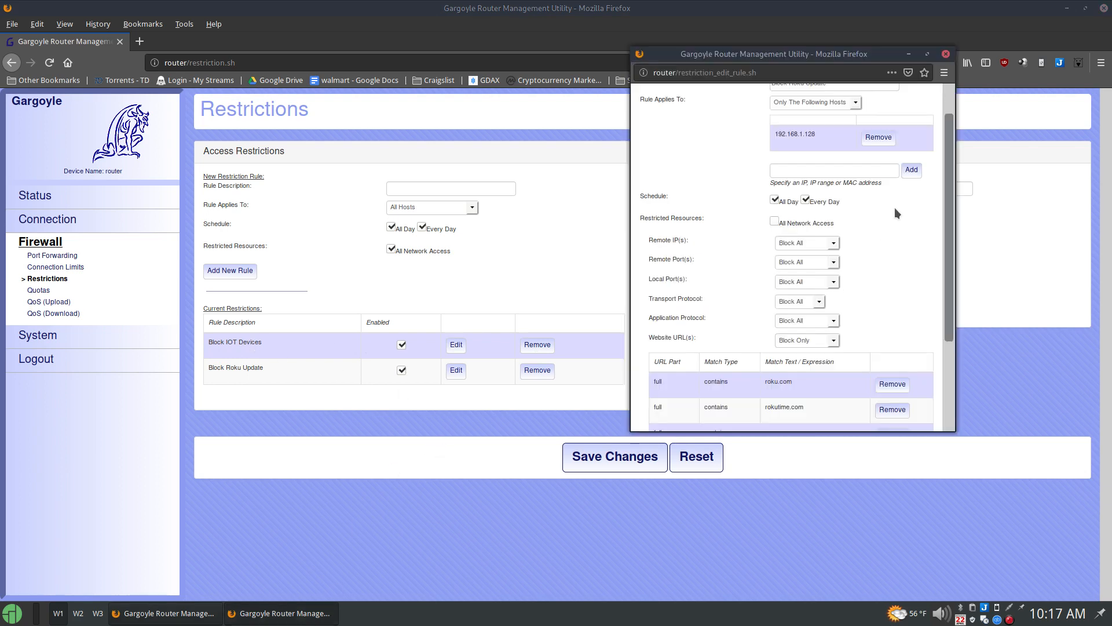
scroll(949, 162, up, 2)
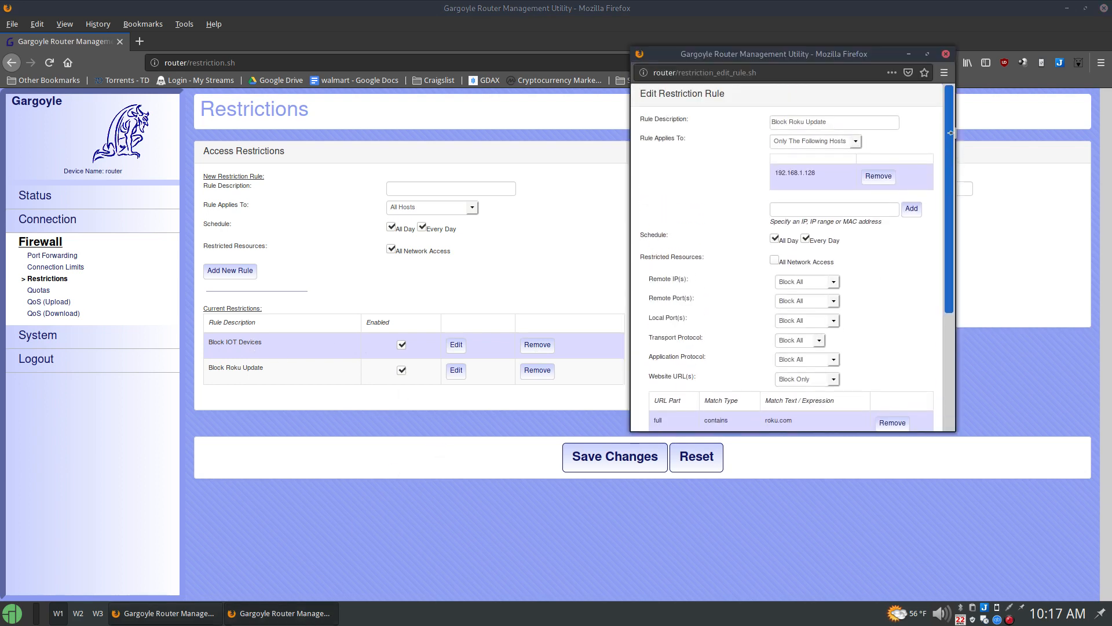
triple_click(803, 173)
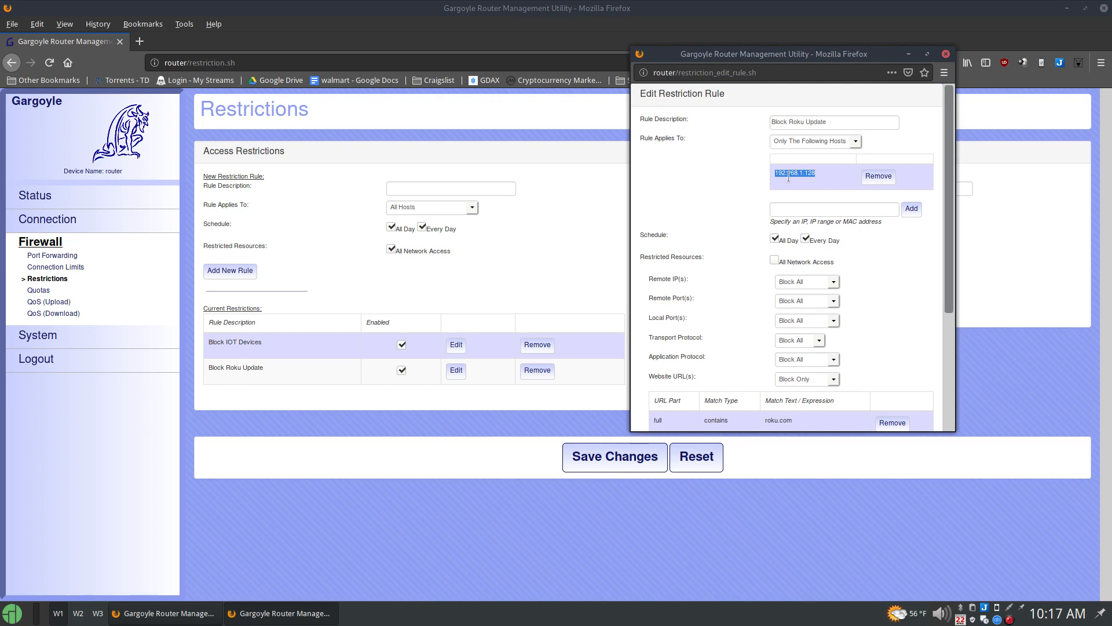
drag(950, 160, 949, 295)
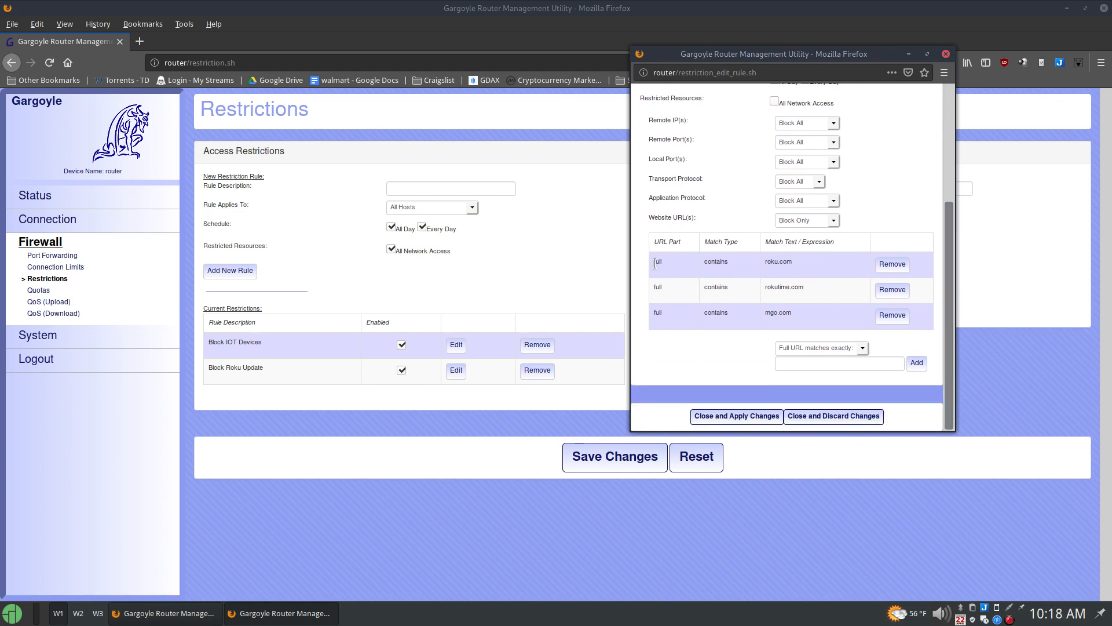
Review the Block Roku Update rule's blocked URLs, host and restricted resources once more, and close the rule window without applying changes.
drag(805, 259, 765, 314)
click(798, 265)
drag(811, 288, 765, 313)
click(812, 308)
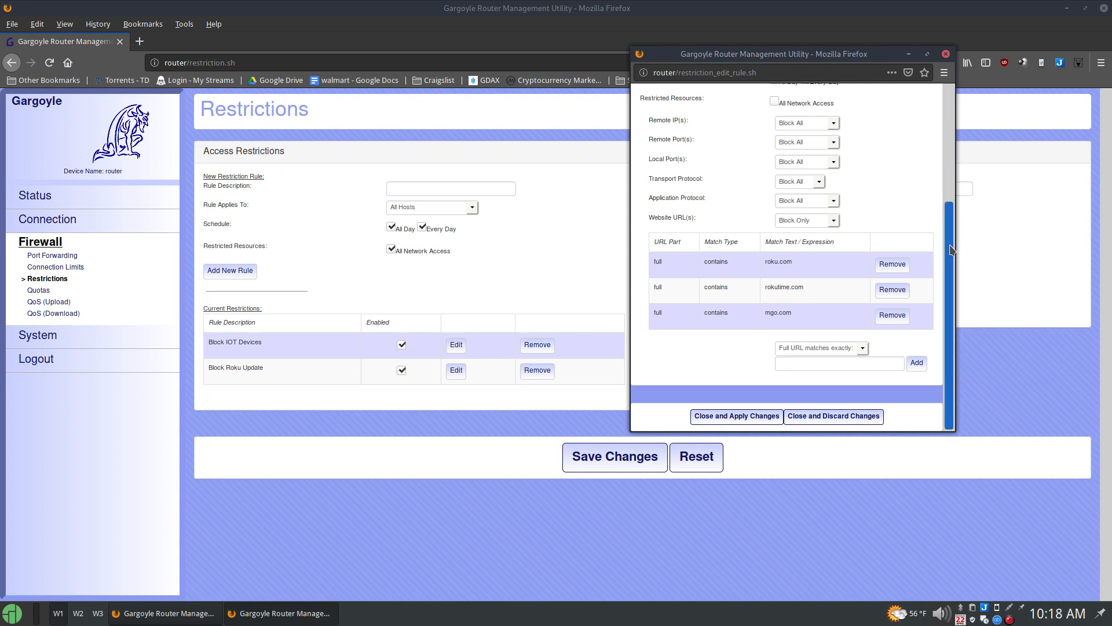
drag(951, 242, 948, 189)
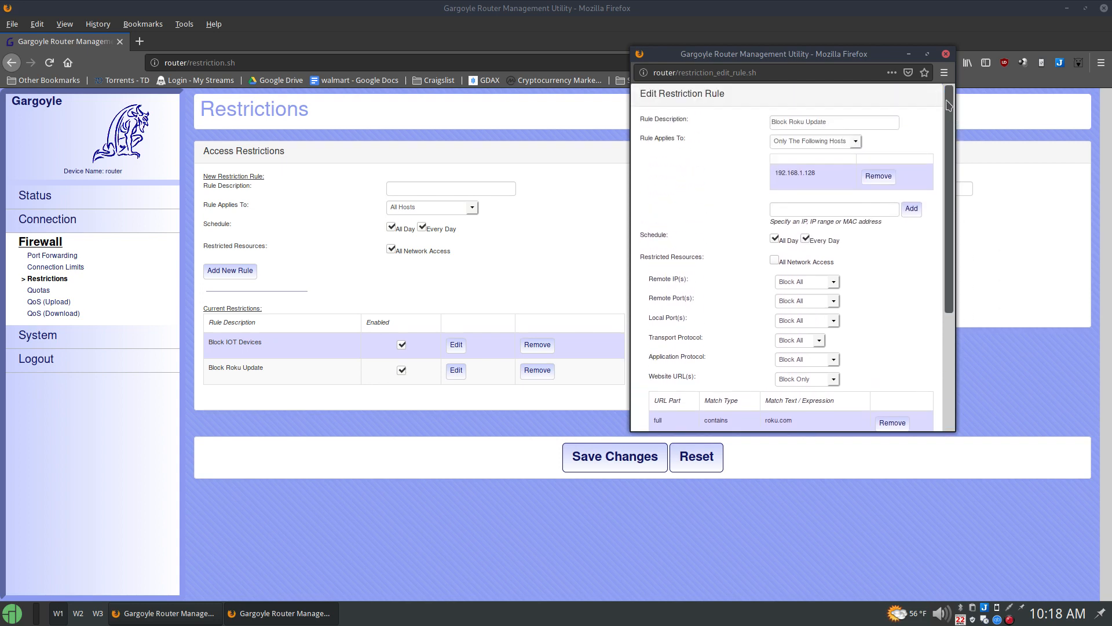
drag(876, 59, 818, 44)
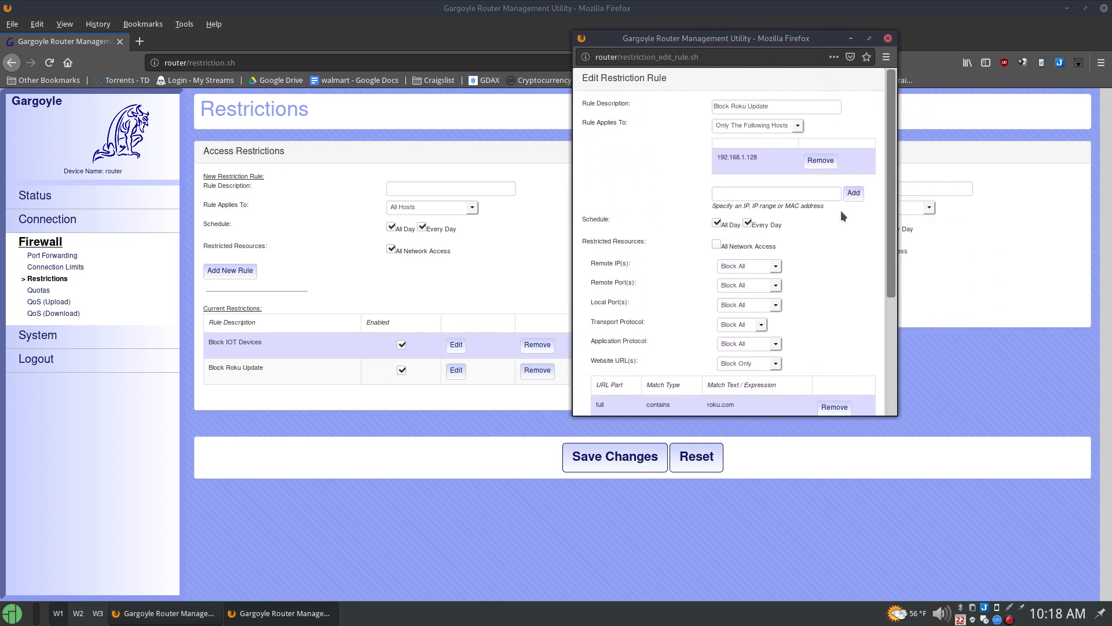
drag(891, 188, 890, 240)
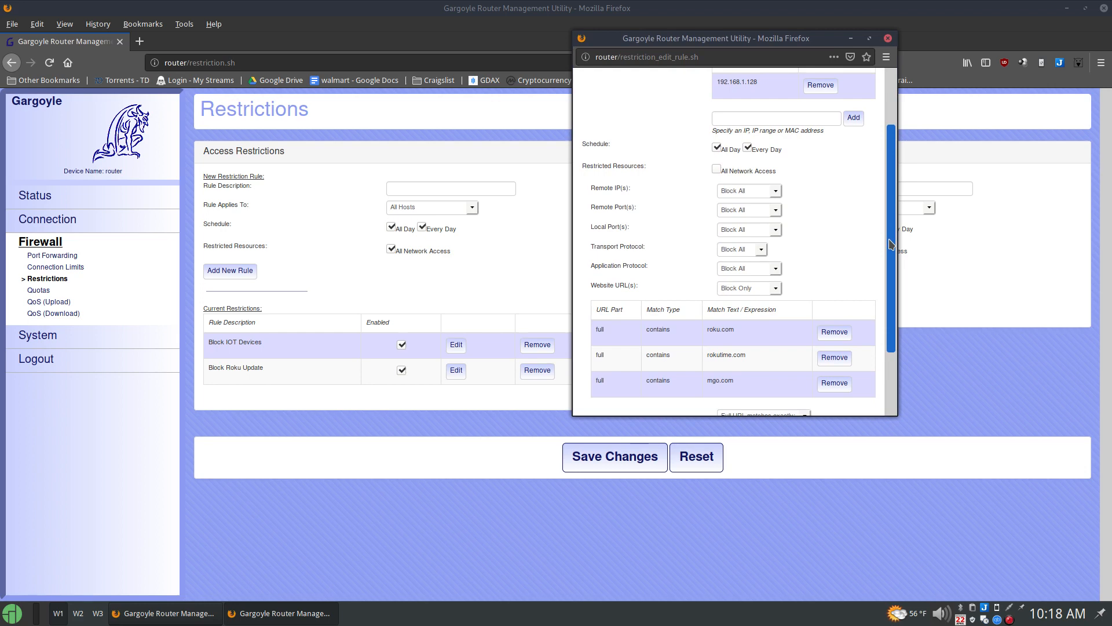
drag(891, 243, 891, 304)
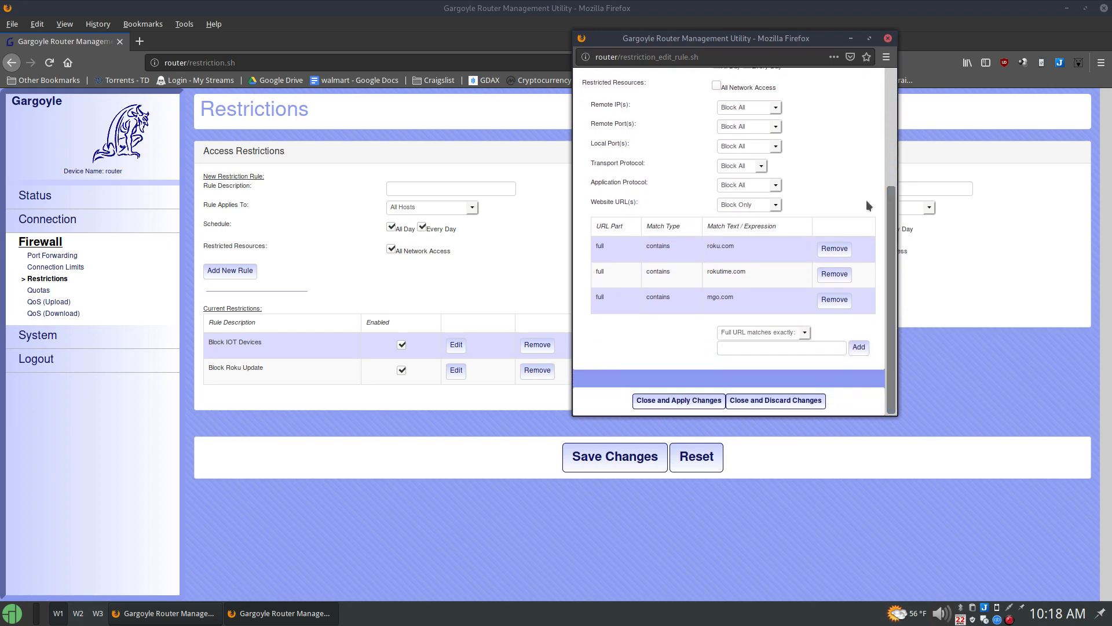
click(887, 38)
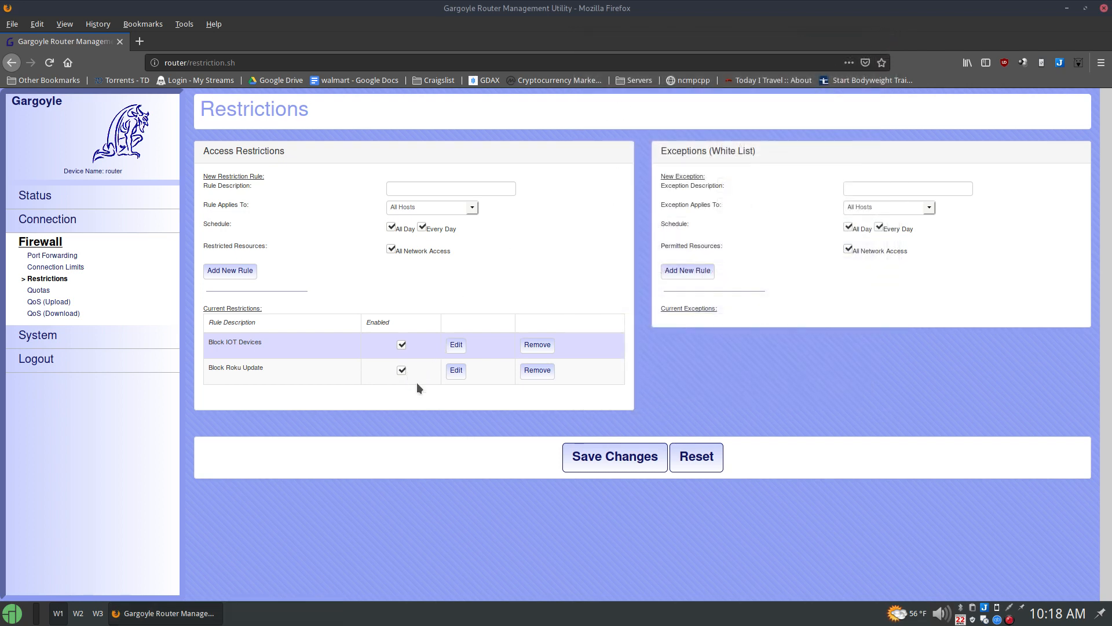
Disable the Block Roku Update restriction and add a new all-hosts restriction rule named Unknown Host.
click(402, 371)
click(439, 188)
text(U)
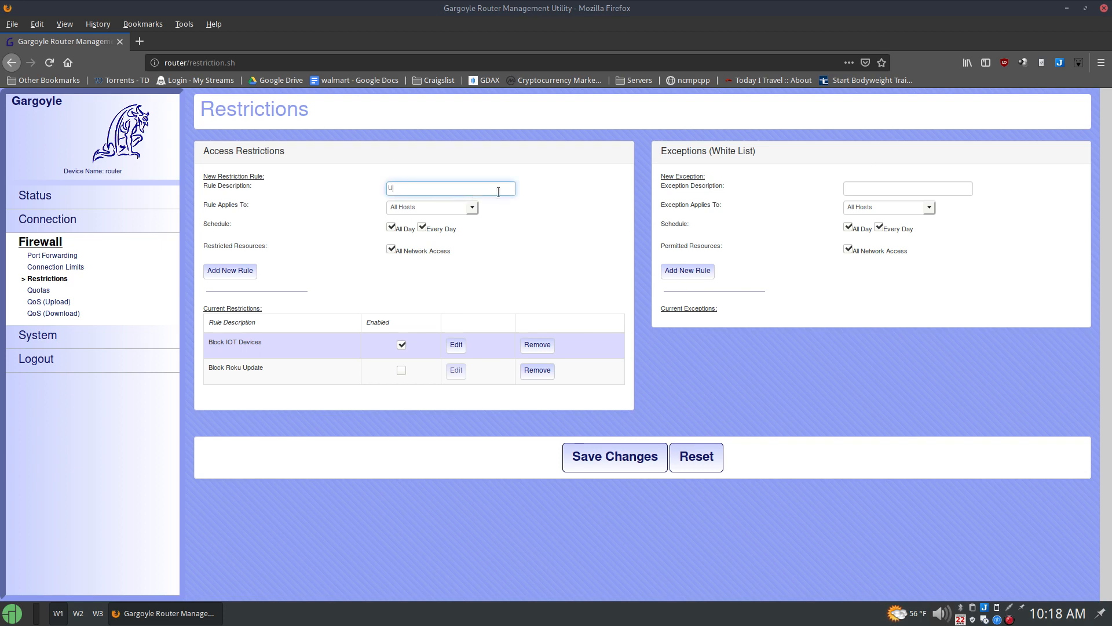
text(nknown)
text(Host)
click(231, 272)
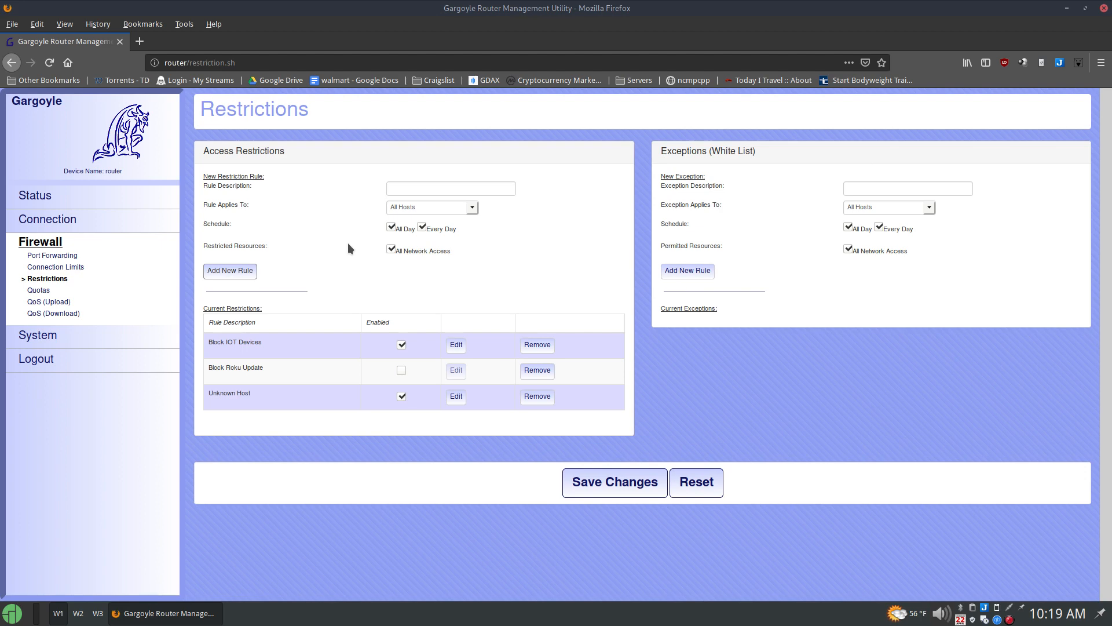
Restrict the Unknown Host rule to only host 192.168.1.144, apply the edit and save the restriction settings.
click(456, 396)
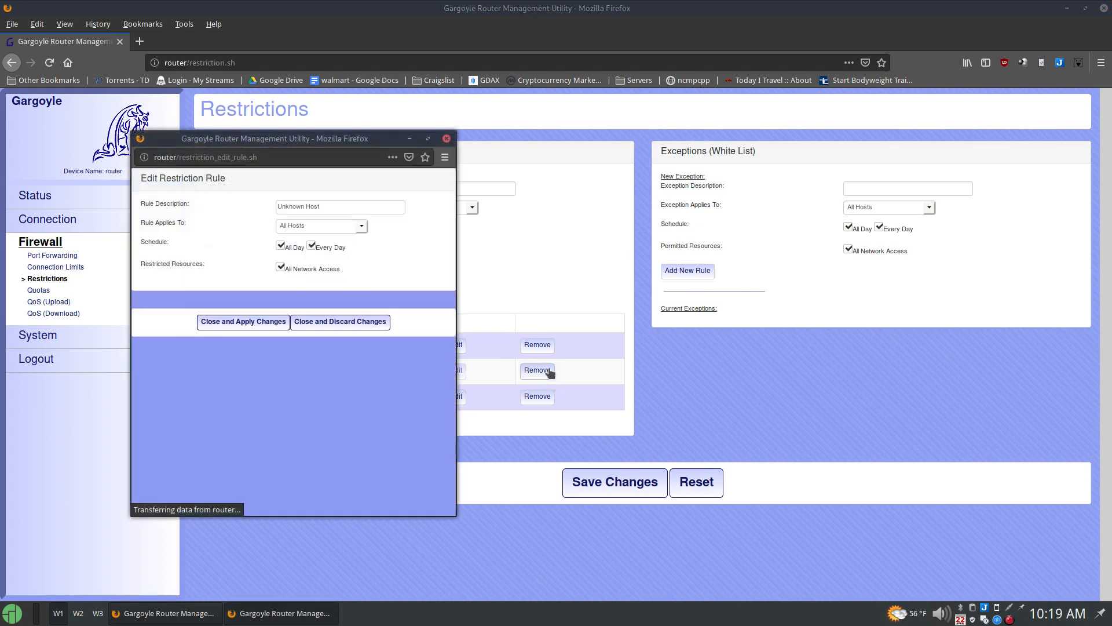
drag(312, 149, 579, 112)
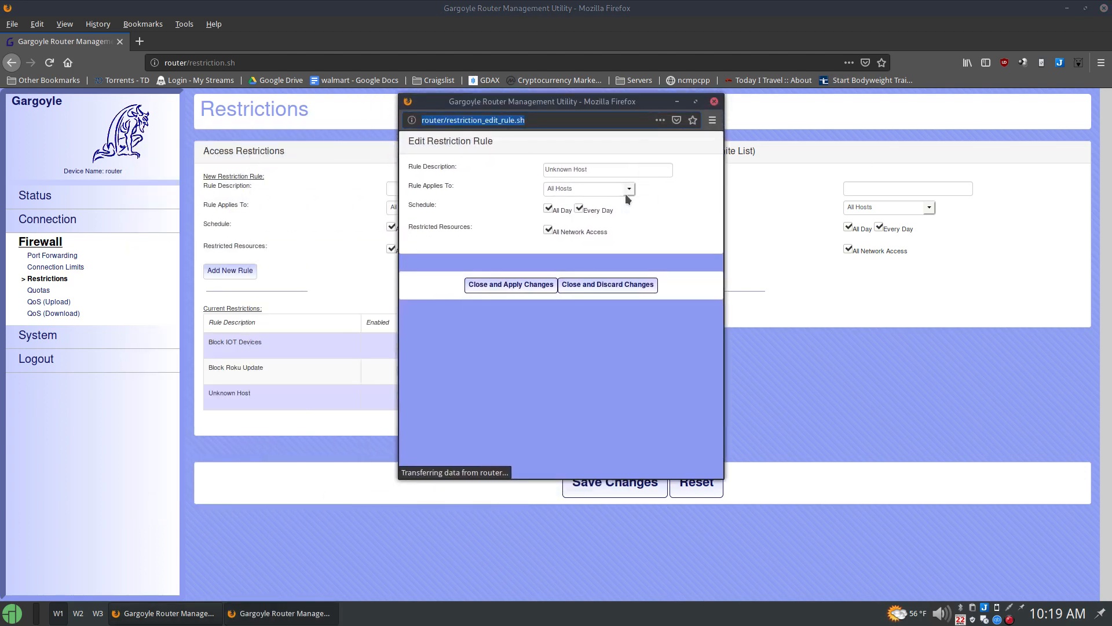
click(625, 189)
click(608, 235)
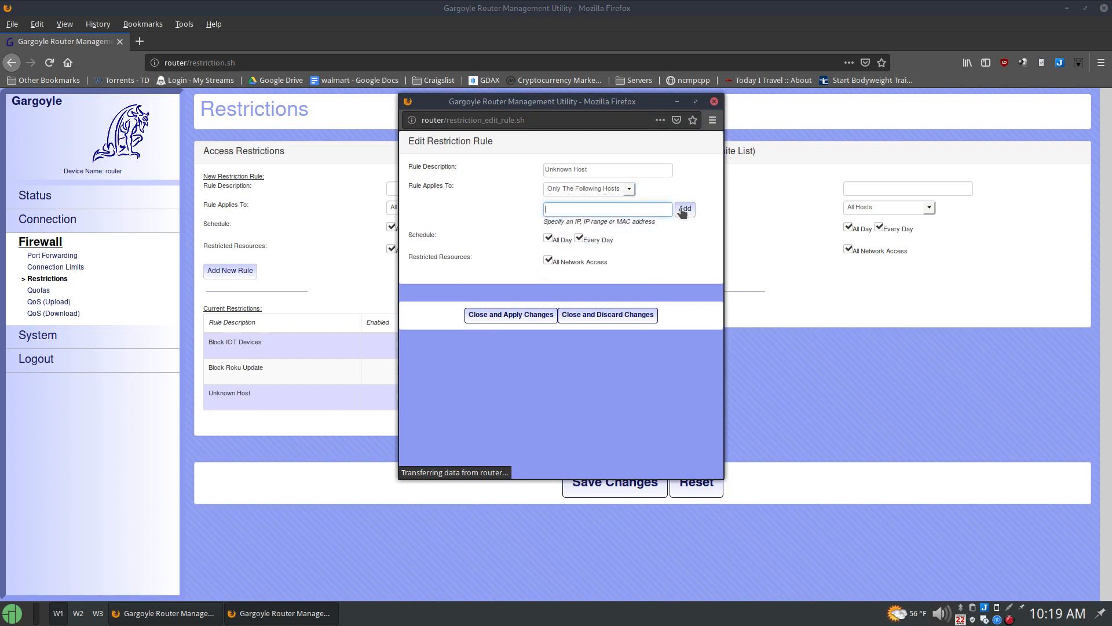
text(192.168.1.144)
click(685, 210)
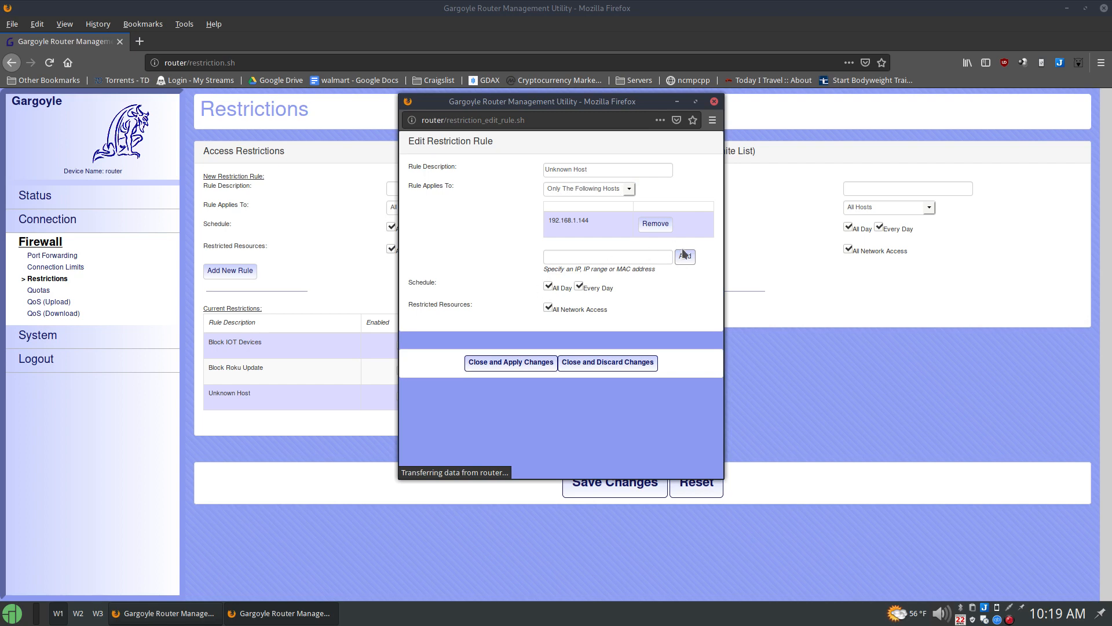
click(512, 367)
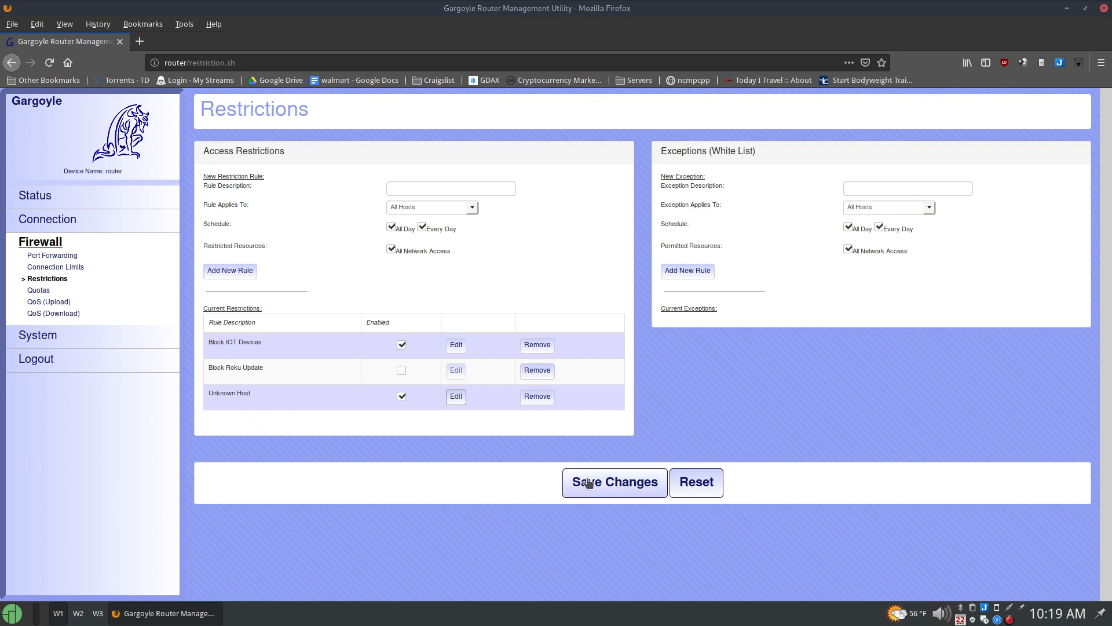
click(615, 482)
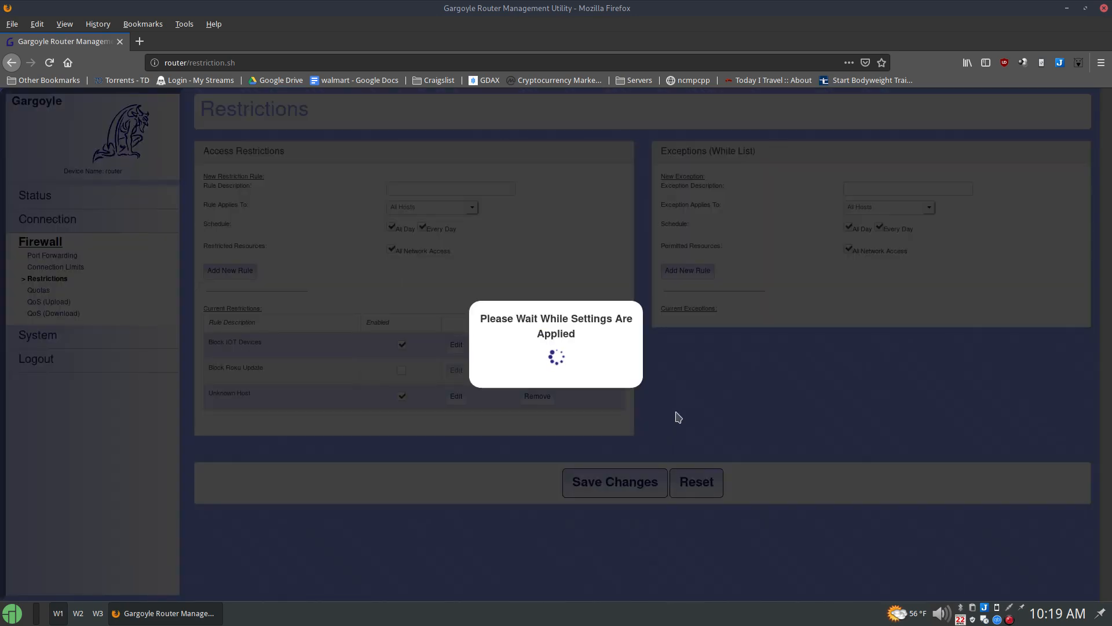
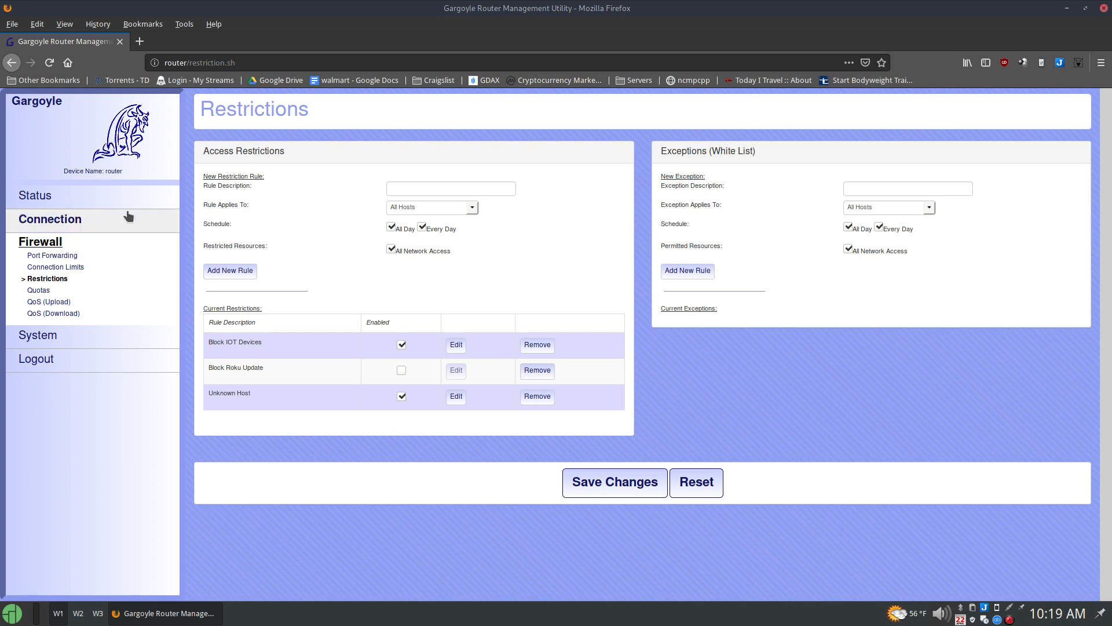
Examine the firewall's bandwidth quota options and the QoS (Download) classification rules and their description.
click(38, 290)
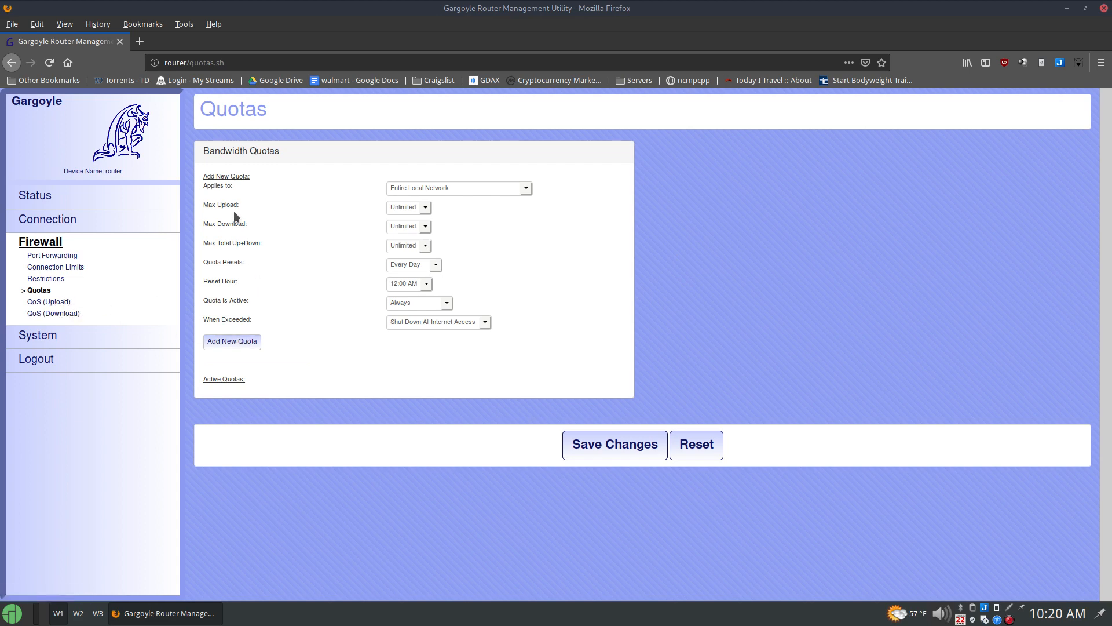
click(54, 313)
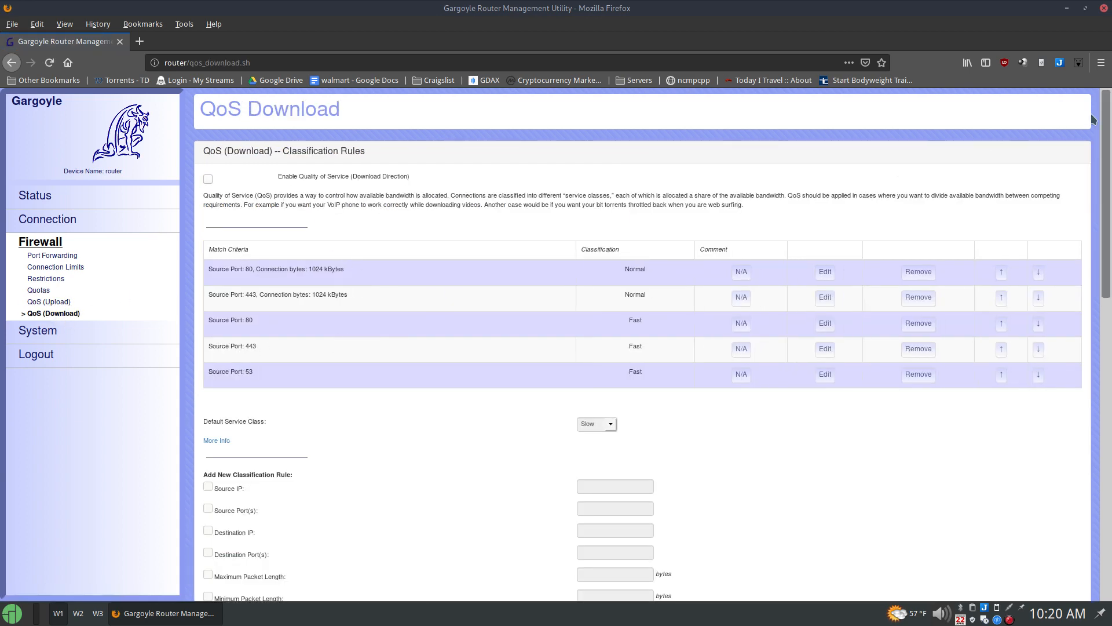
mouse_move(1111, 130)
mouse_down()
mouse_move(1111, 175)
mouse_move(1111, 113)
mouse_up()
mouse_move(1108, 225)
mouse_down()
mouse_move(1110, 289)
mouse_move(1108, 213)
mouse_up()
drag(747, 204, 204, 195)
click(258, 195)
Open the system's Router Access settings and inspect the Remote Web Admin Access option.
click(57, 336)
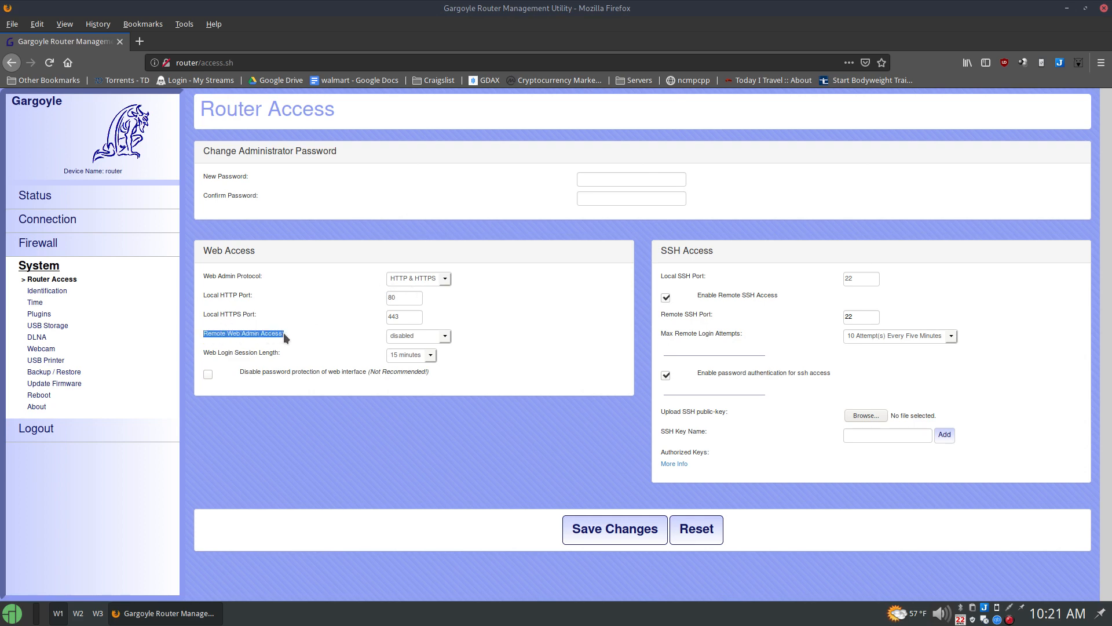
double_click(212, 334)
click(515, 419)
Switch to a new terminal, connect with ssh root@router and enter the router's root password.
key(ctrl+alt+t)
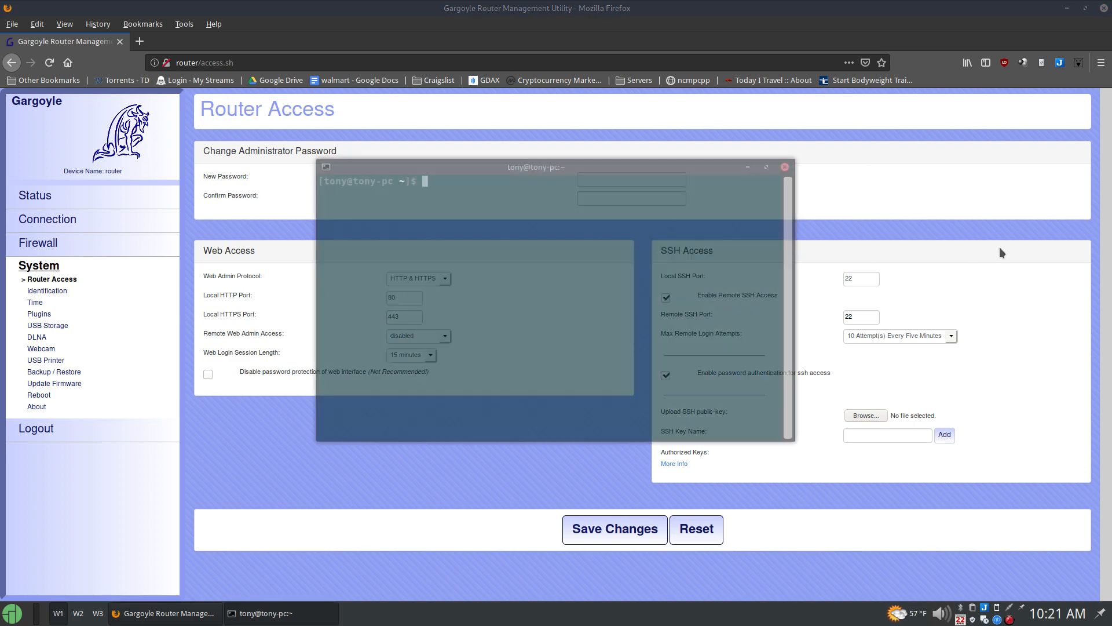
text(ssh )
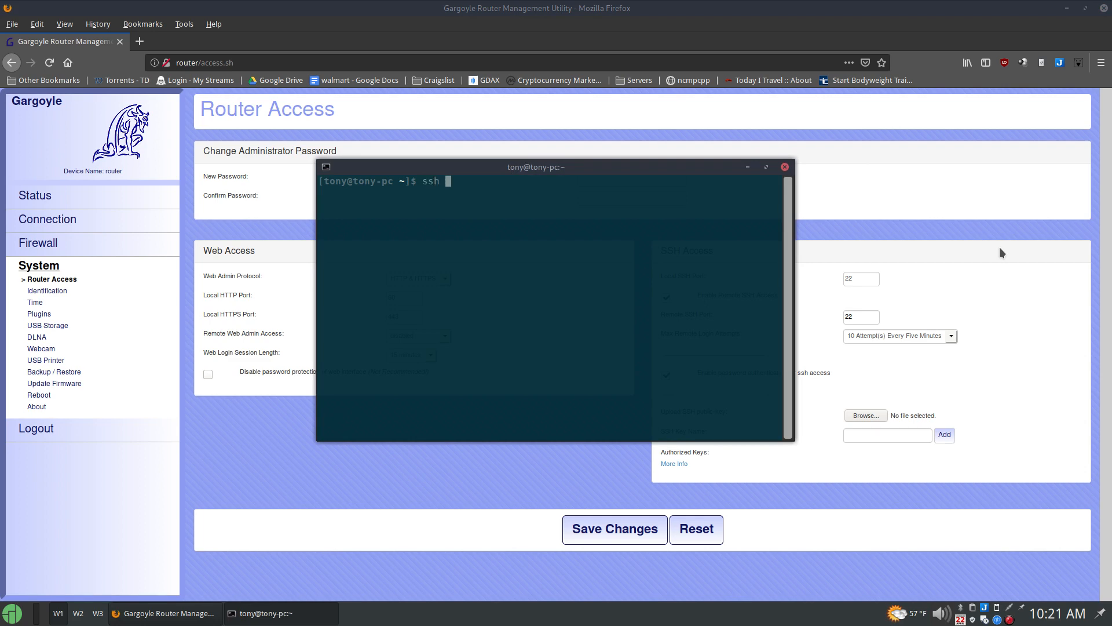
text(root@router)
key(Return)
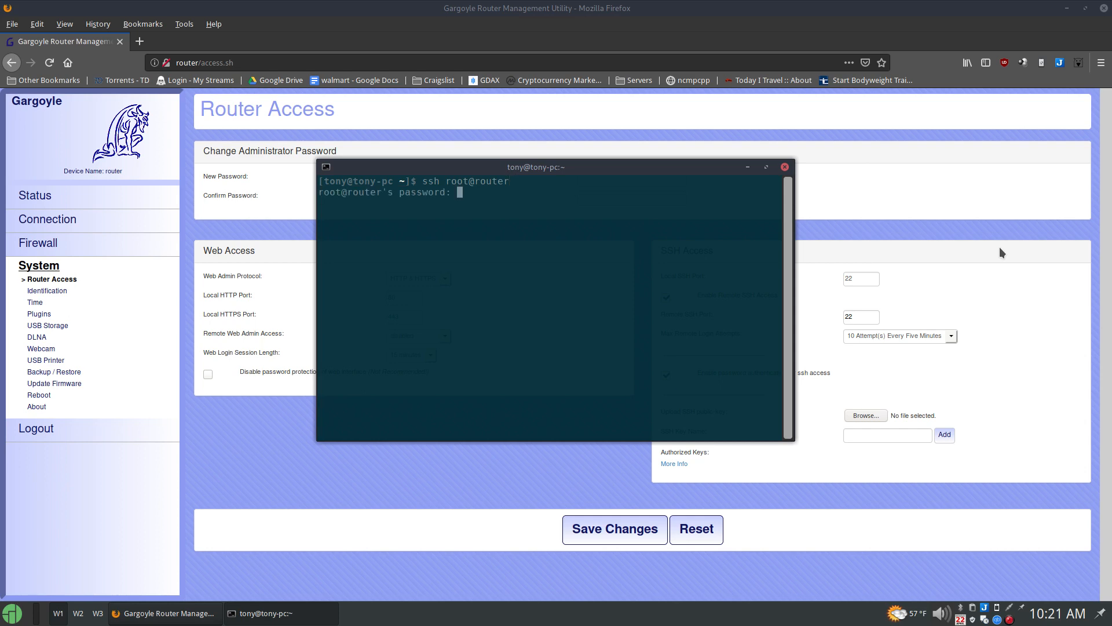
key(Return)
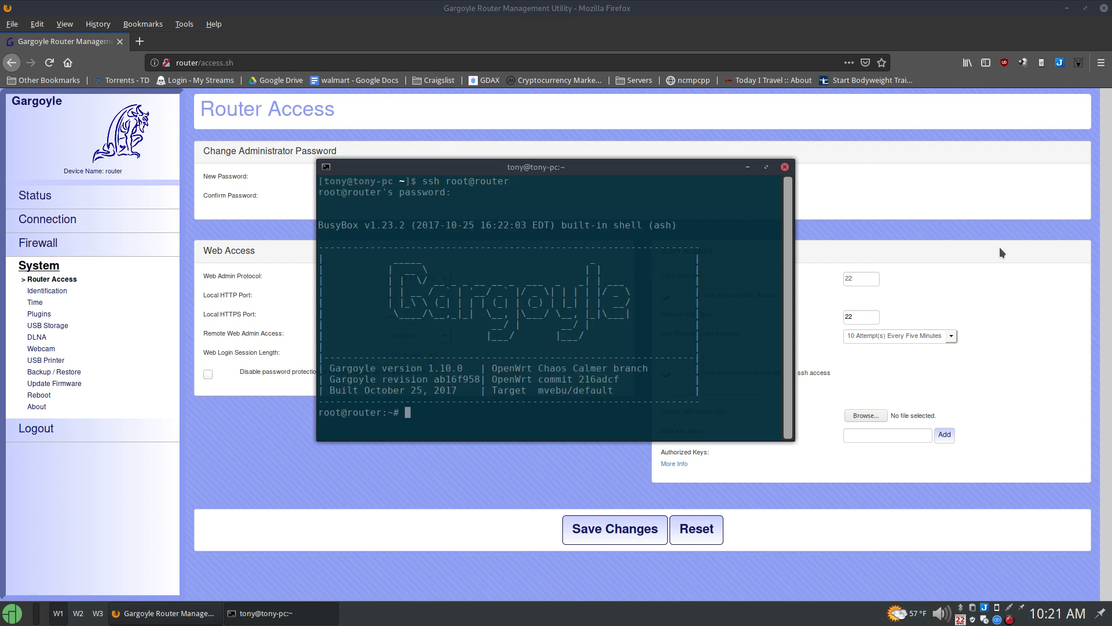
Move the terminal clear of the SSH Access settings, exit the router's SSH session and exit the terminal.
drag(630, 163, 495, 114)
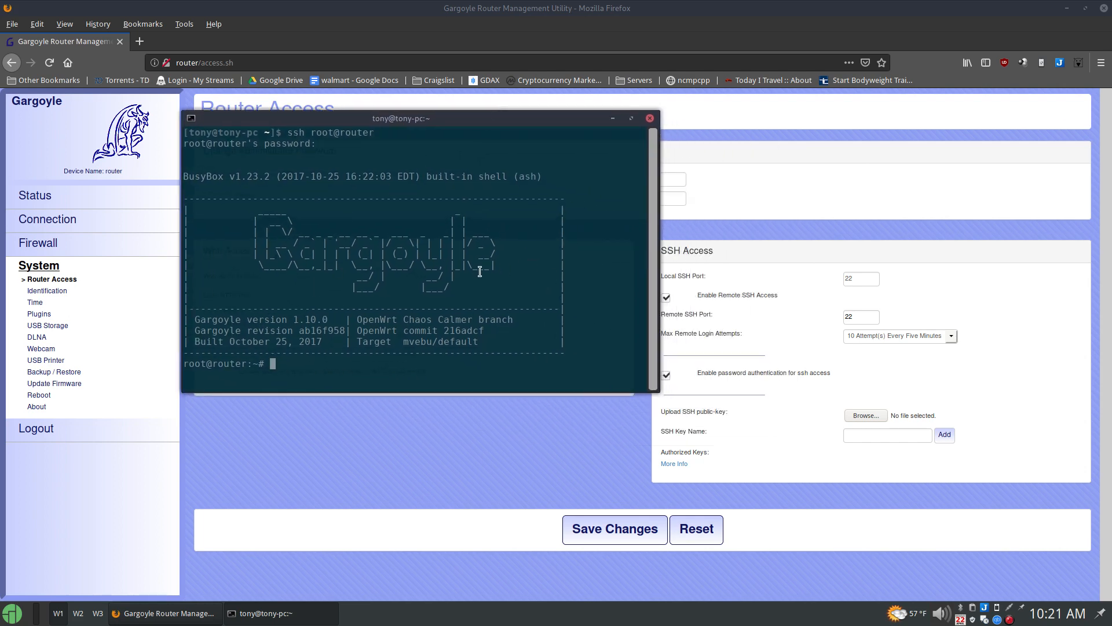
drag(418, 119, 401, 110)
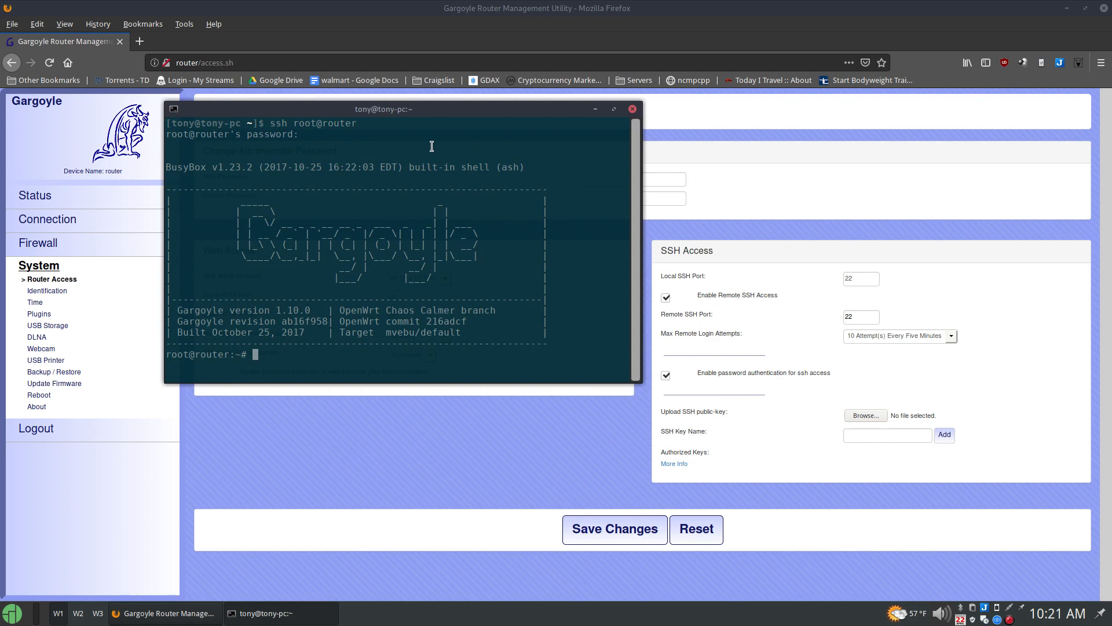
text(exit)
key(Return)
text(exit)
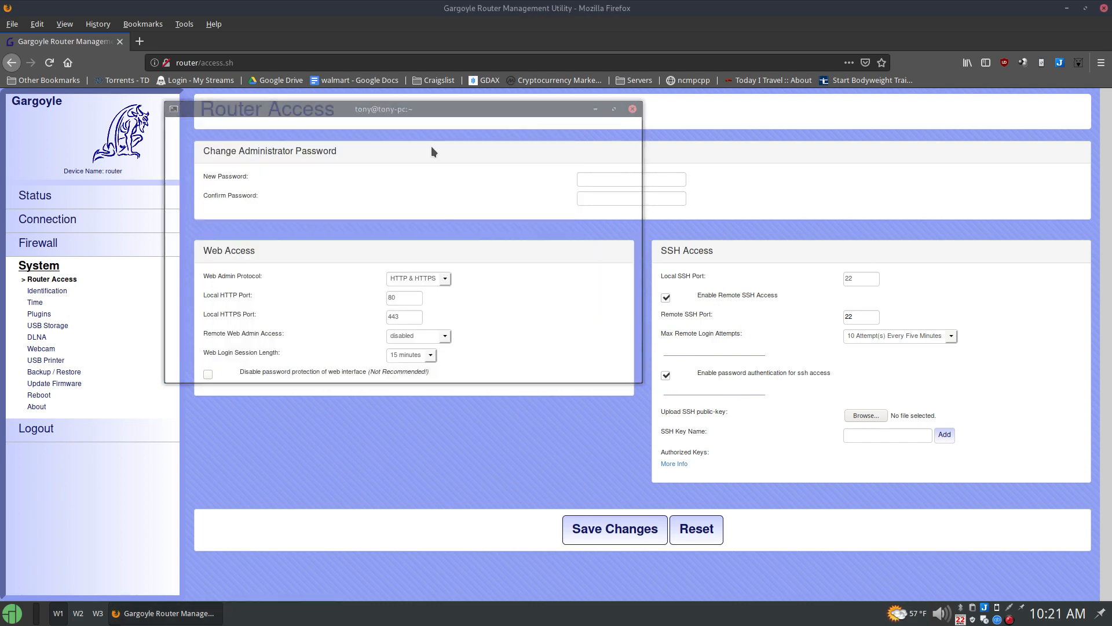
key(Return)
Disable remote SSH access to the router and save the access settings.
click(666, 298)
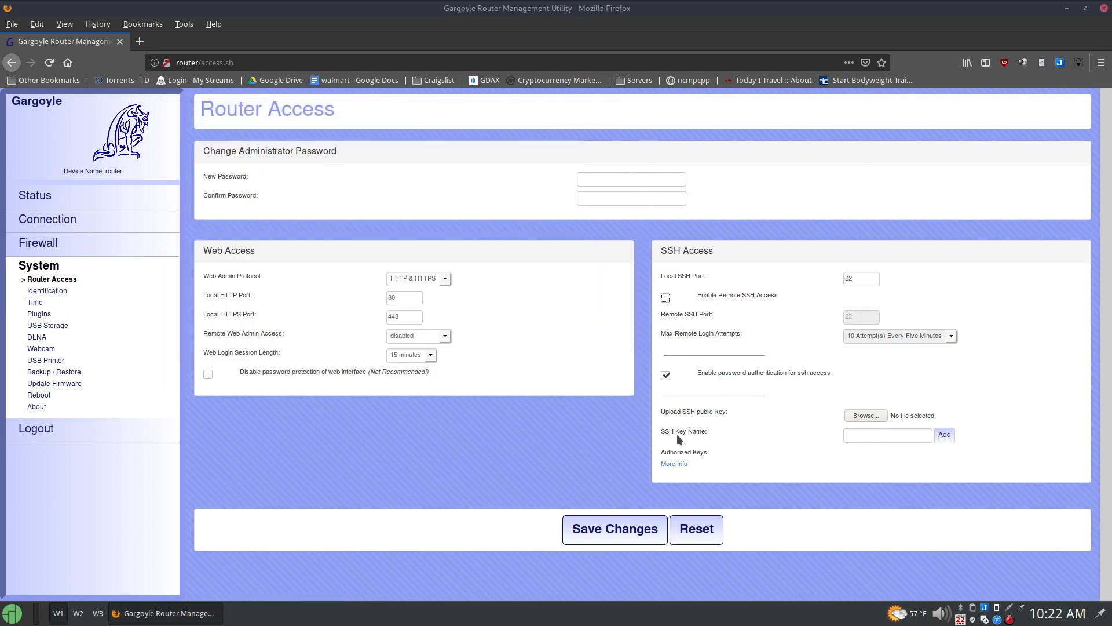
click(616, 524)
Review the router's hostname and domain on the Identification page, and view its Time settings.
click(49, 290)
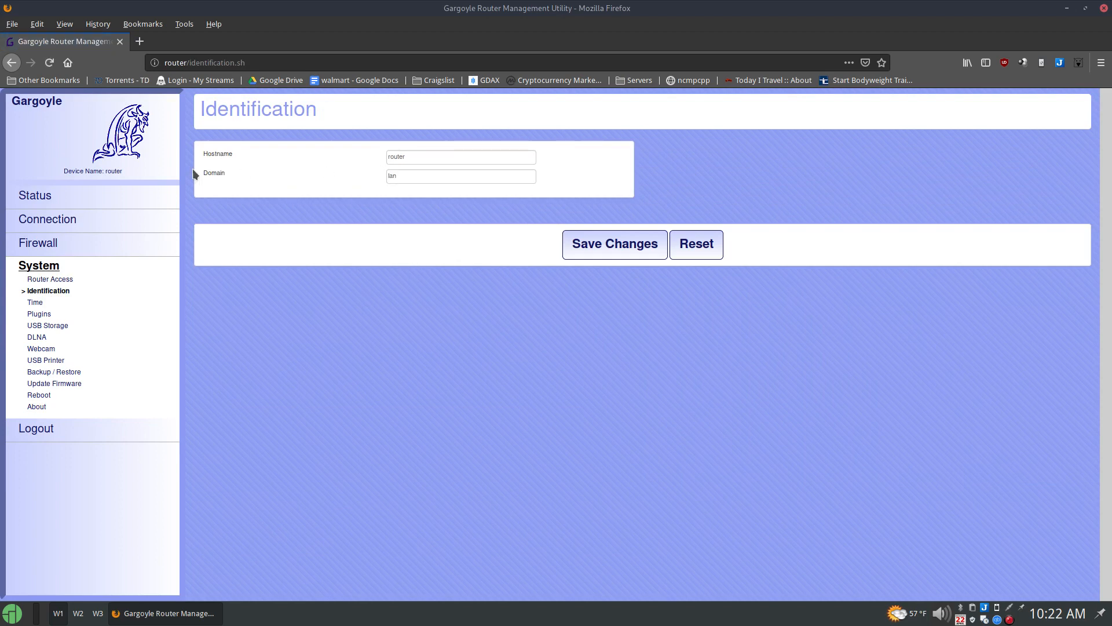
drag(456, 156, 310, 169)
drag(405, 178, 195, 280)
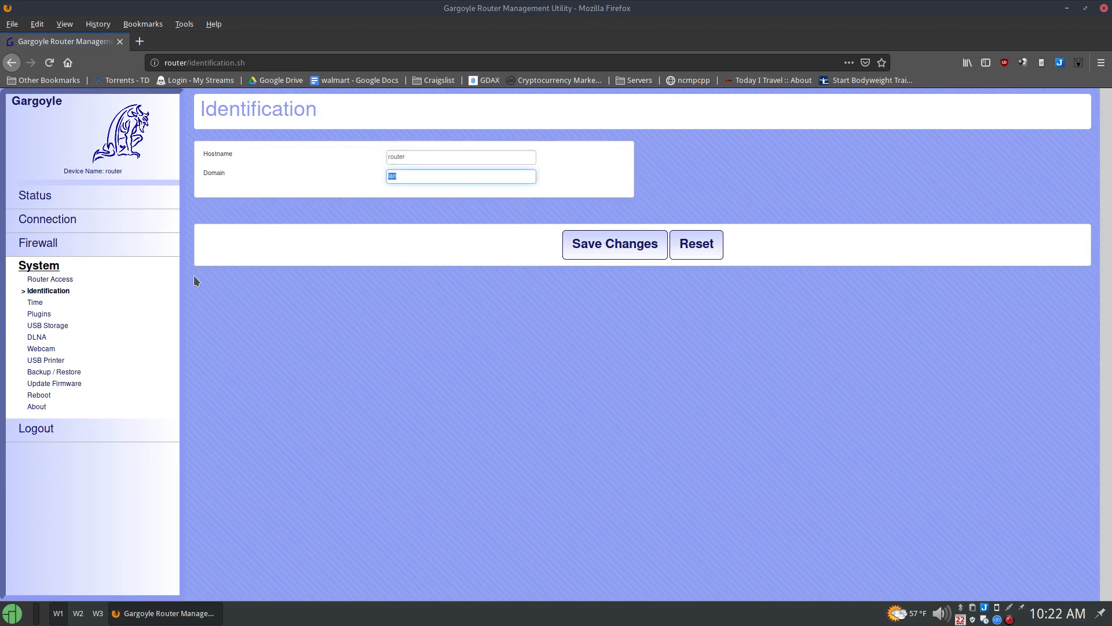
click(35, 303)
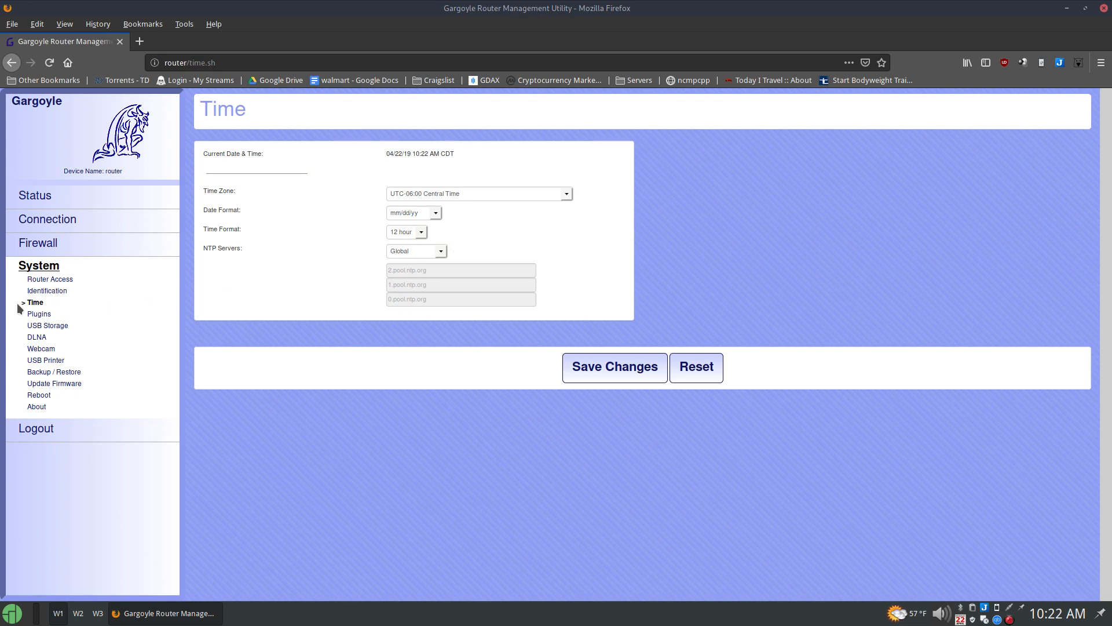
Examine the Plugins page's sources and its list of installed packages, including the OpenVPN, Tor and USB Printer support entries.
click(39, 313)
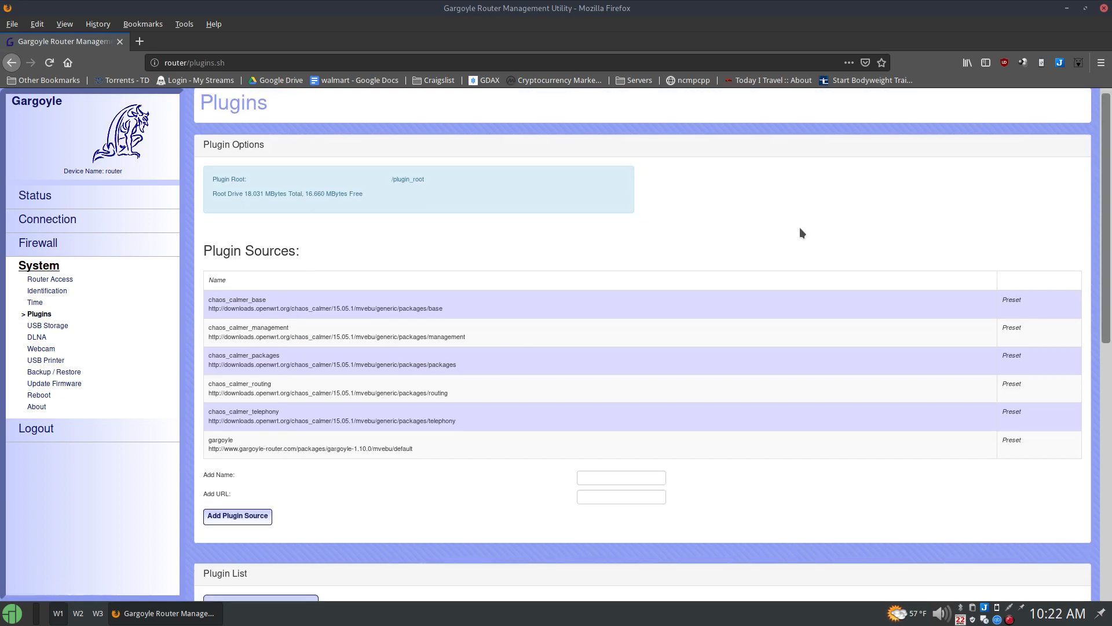
scroll(937, 349, down, 2)
scroll(439, 265, up, 2)
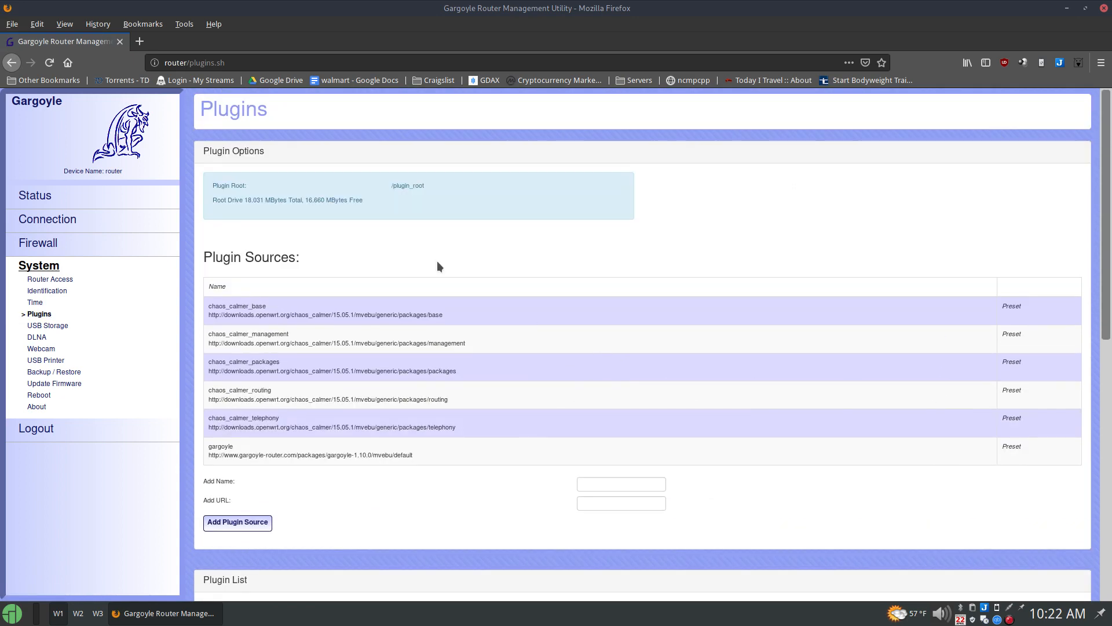
scroll(585, 290, down, 8)
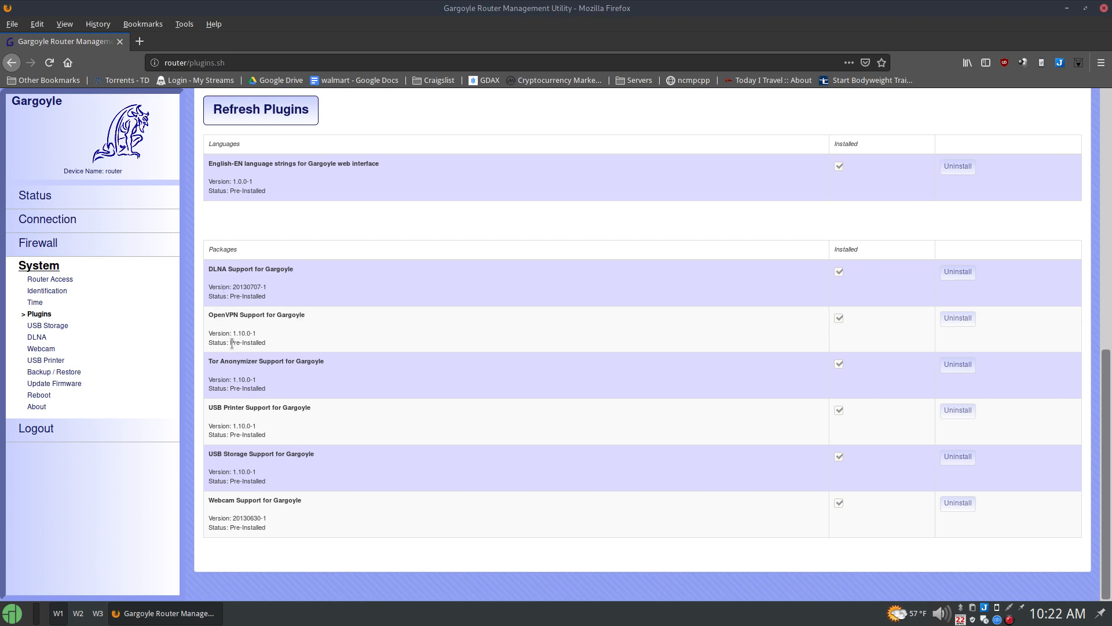
drag(208, 358, 264, 361)
drag(212, 312, 226, 314)
drag(212, 407, 241, 408)
click(240, 408)
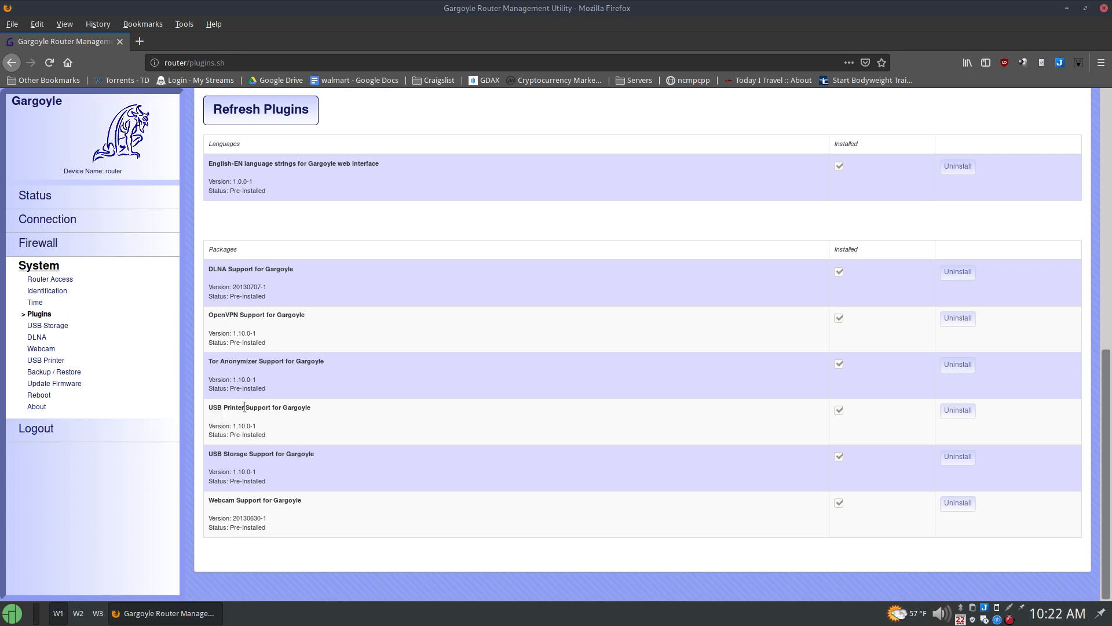
View the router's USB Storage page and its Webcam page.
click(47, 326)
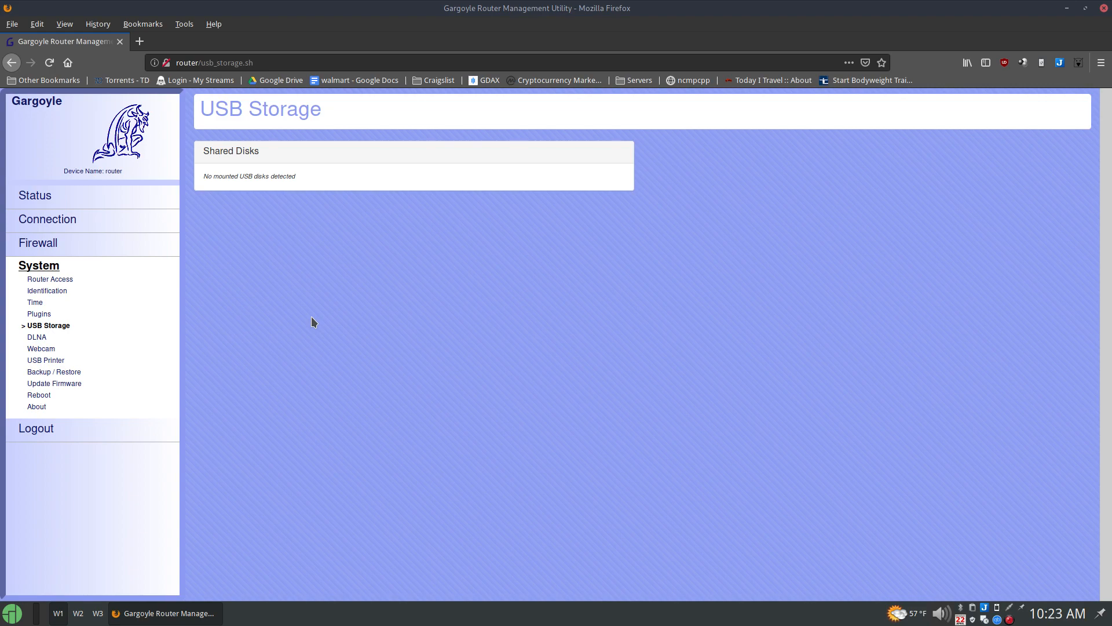
click(58, 351)
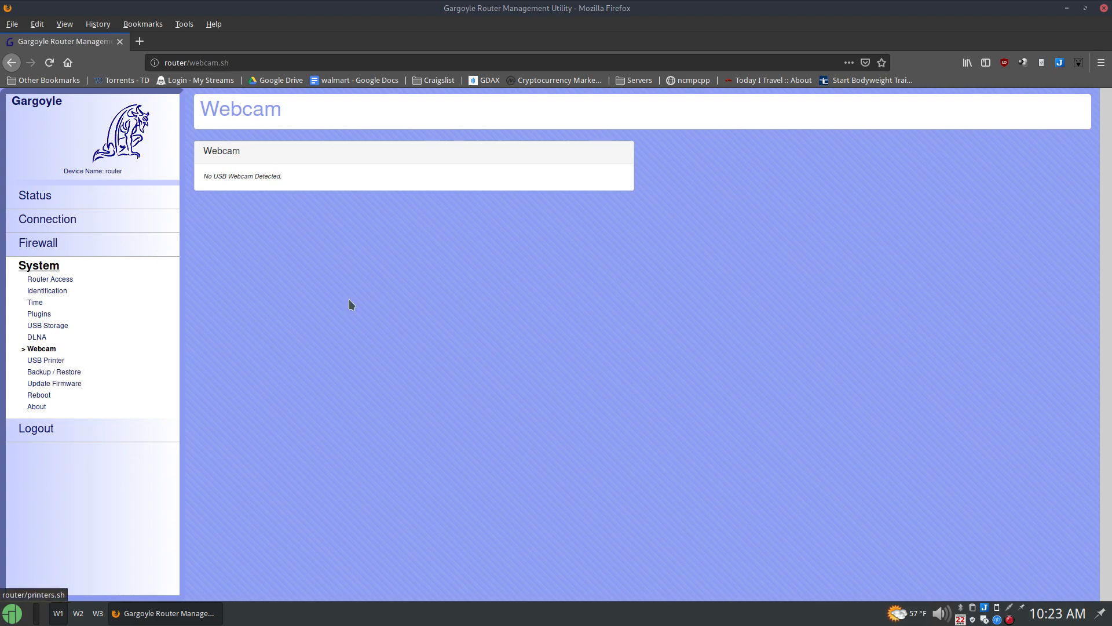
View the router's USB Printer, Backup / Restore and Update Firmware pages, and return to the Status overview.
click(55, 361)
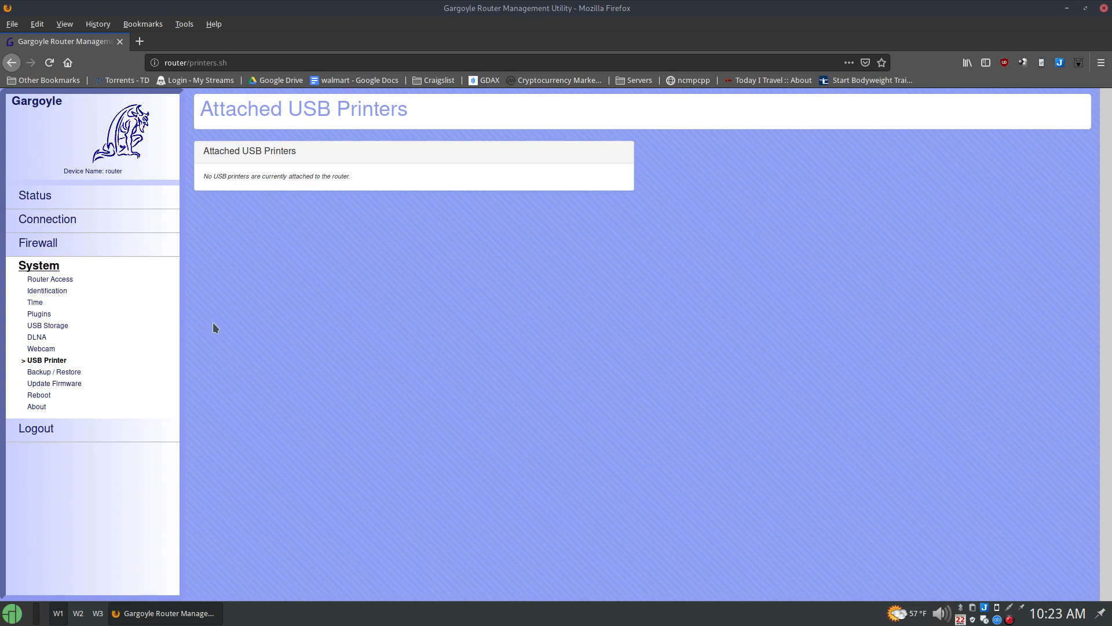
click(86, 372)
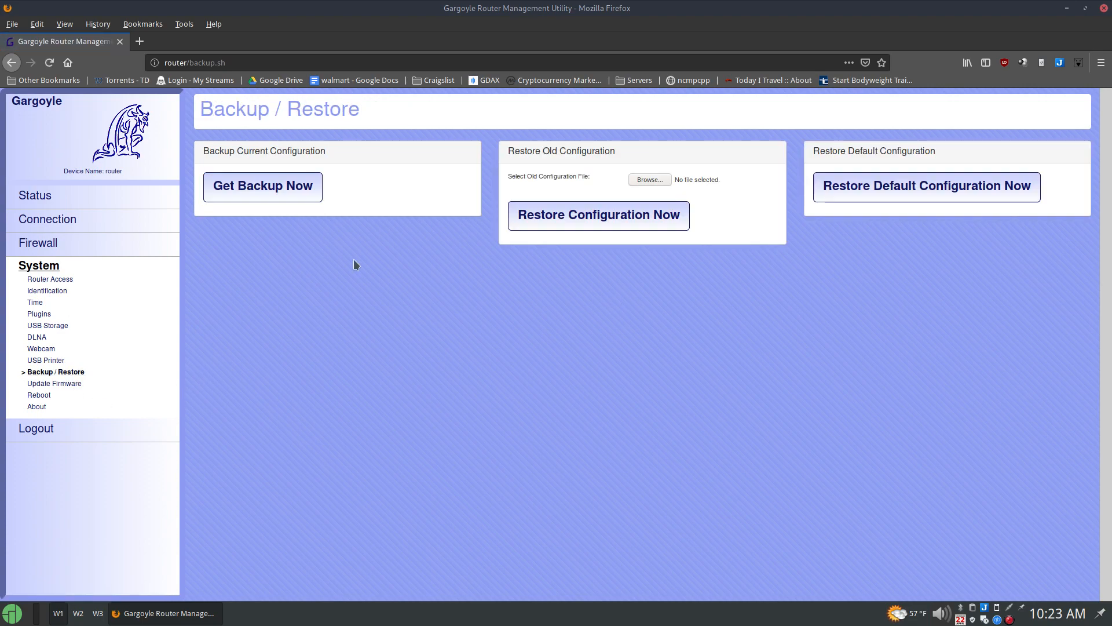
click(58, 386)
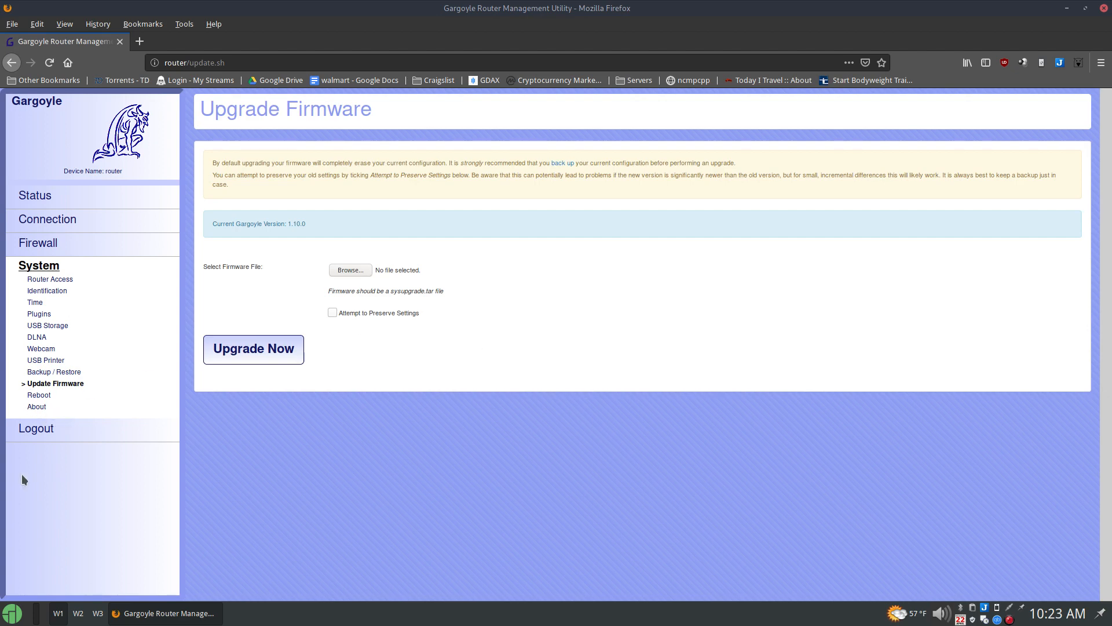
click(36, 197)
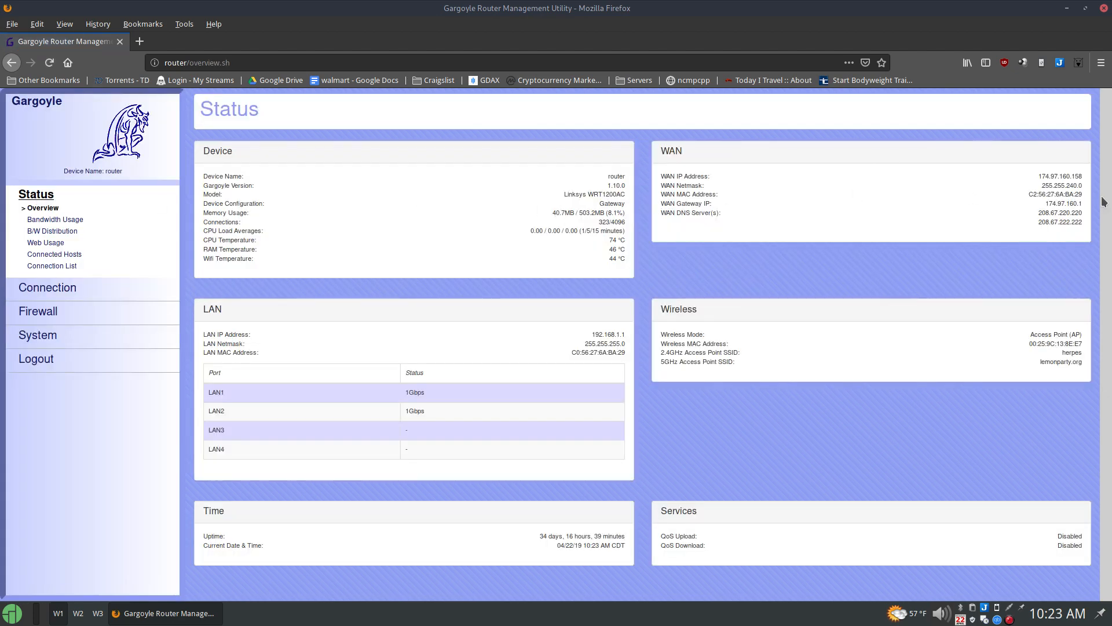
Search the web for "dd-wrt" in a new tab and open the DD-WRT home page.
click(140, 42)
text(dd-wrt)
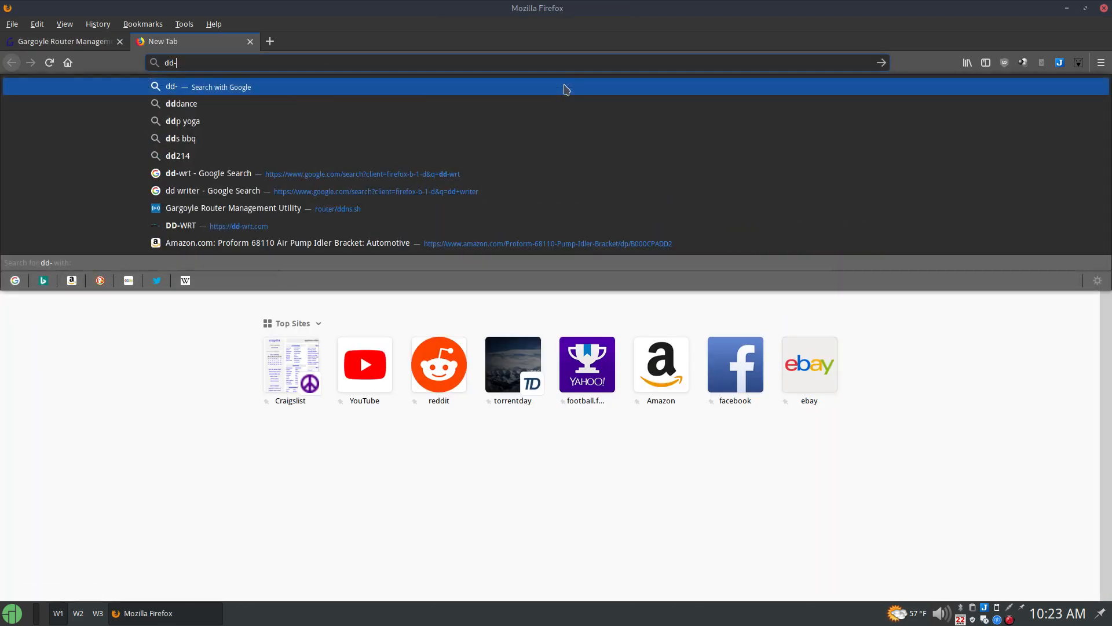
key(Return)
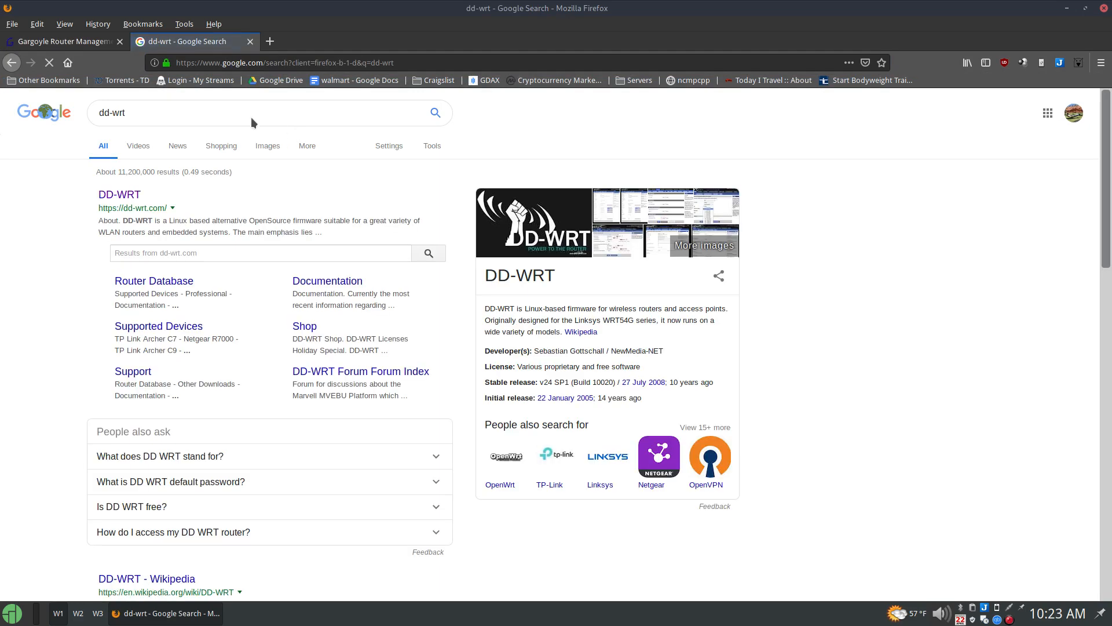
click(120, 194)
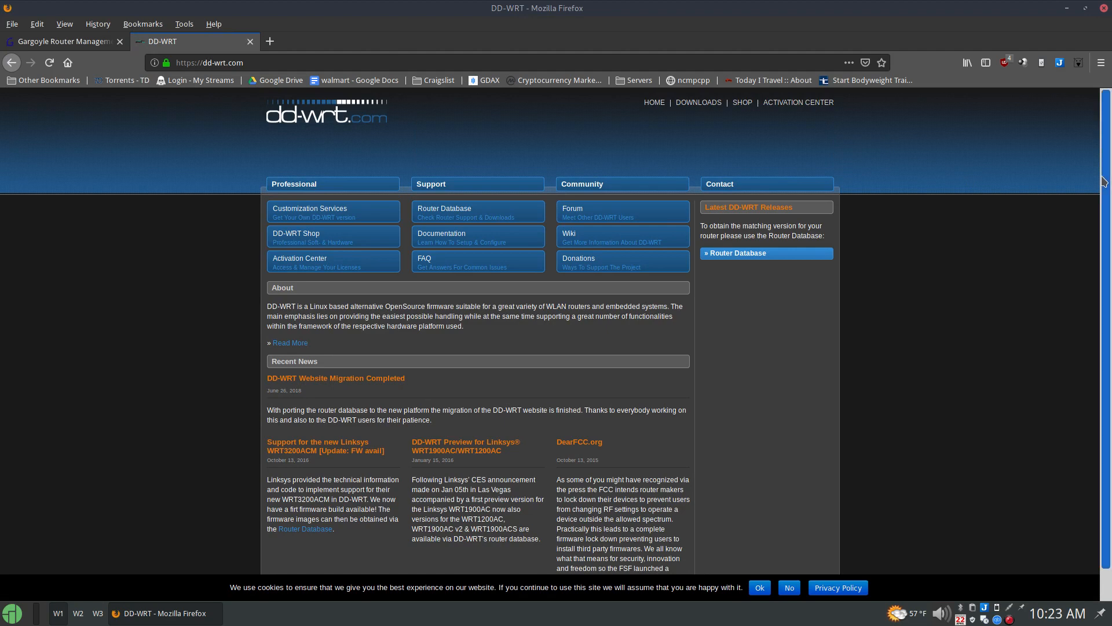
drag(1103, 181, 1110, 254)
scroll(1109, 237, up, 1)
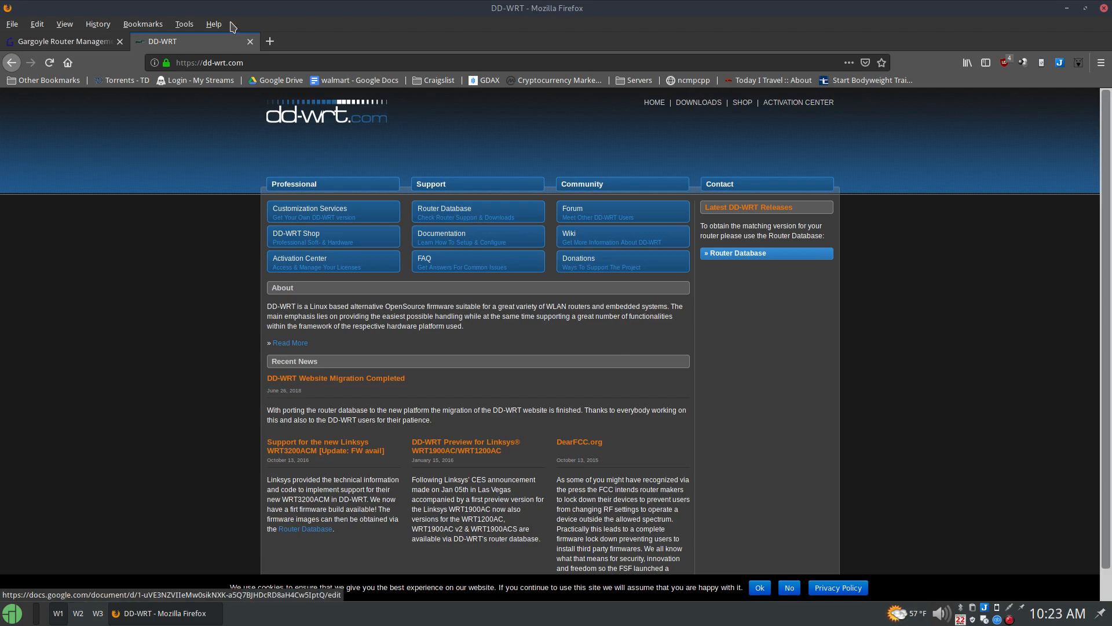
Search the web for "openwrt" in a new tab and open the OpenWrt Project site.
key(ctrl+t)
text(openwrt)
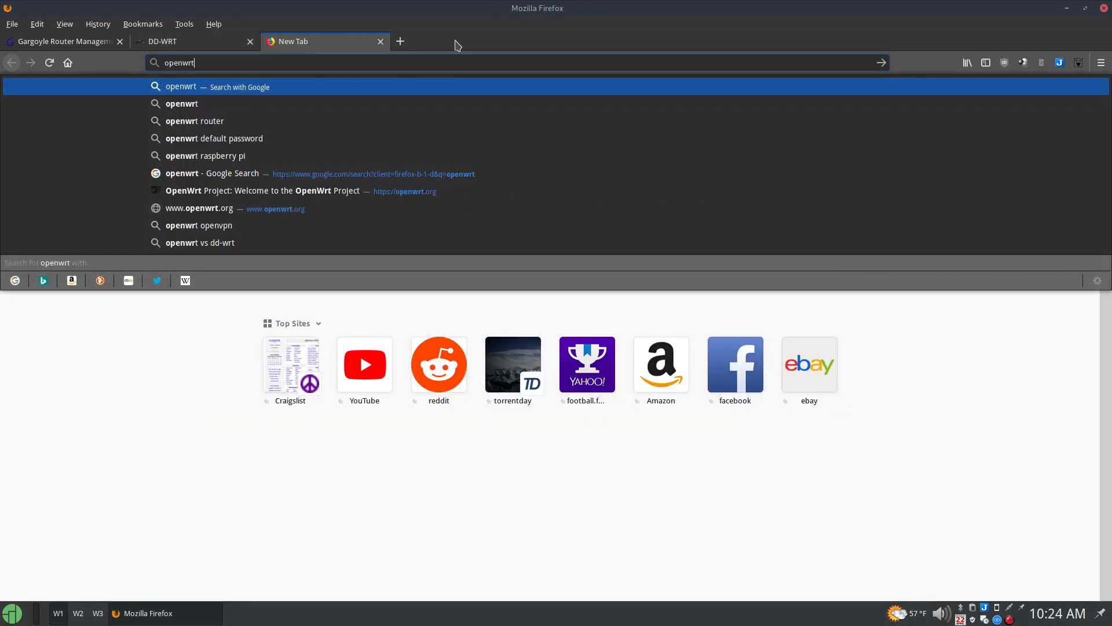
key(Return)
click(110, 195)
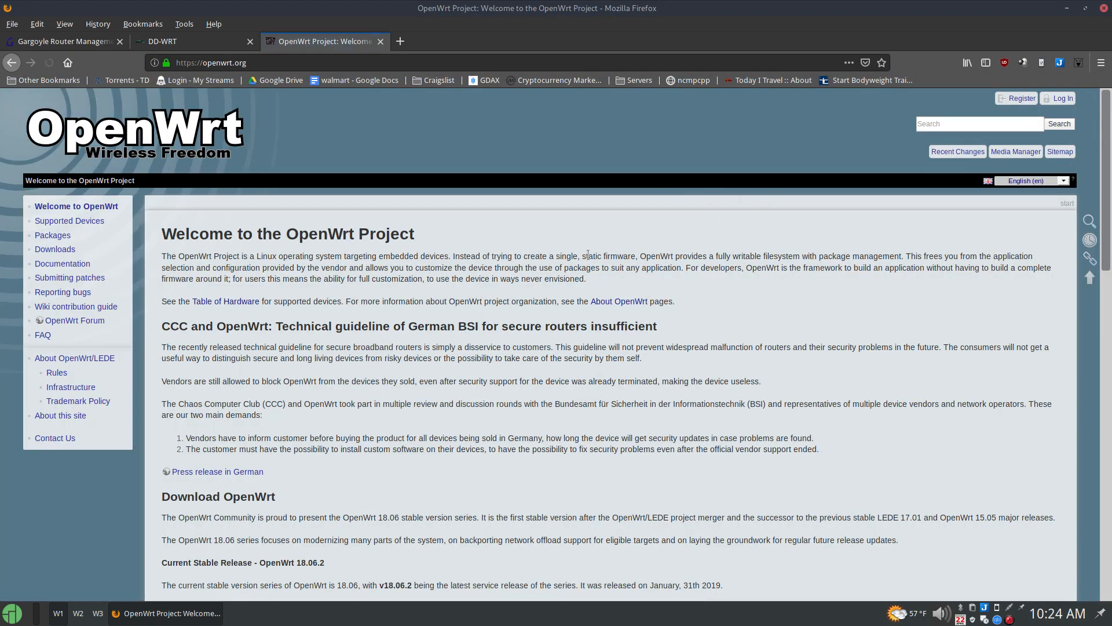
mouse_move(1111, 137)
mouse_down()
mouse_move(1111, 222)
mouse_move(1111, 139)
mouse_up()
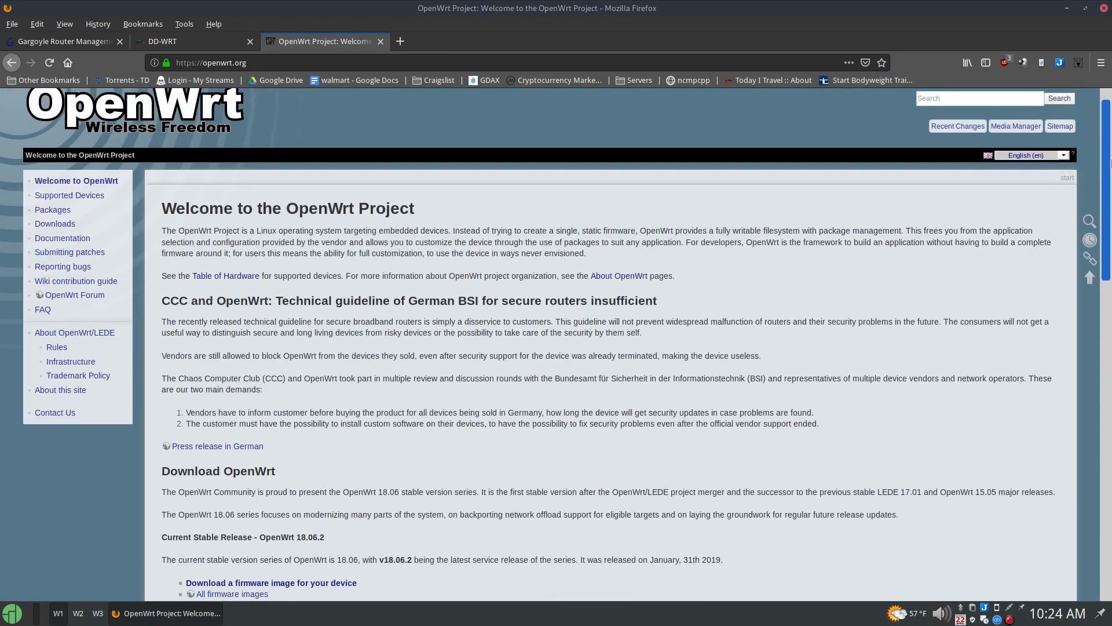
Search the web for "gargoyle firmware" in another tab and open the gargoyle-router.com site.
click(399, 42)
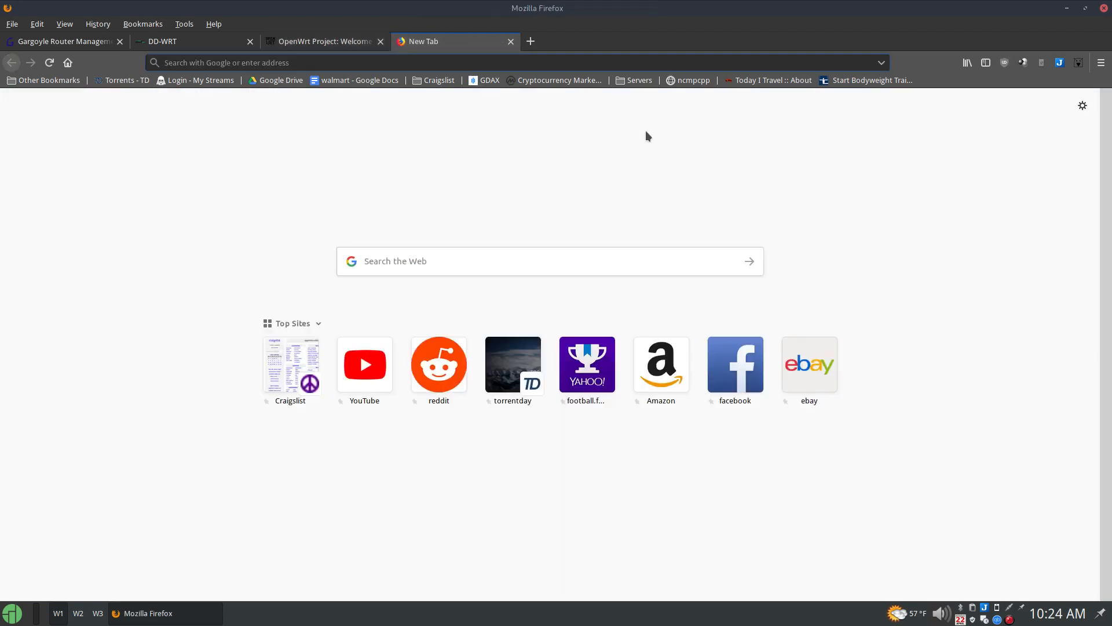
text(gargo)
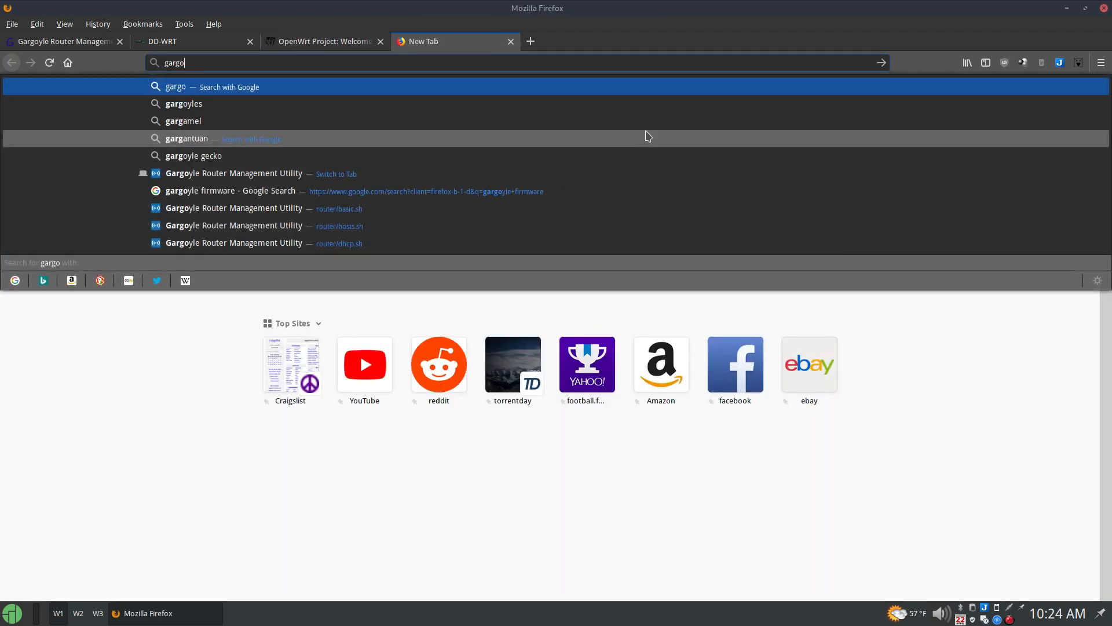
text(yle firmware)
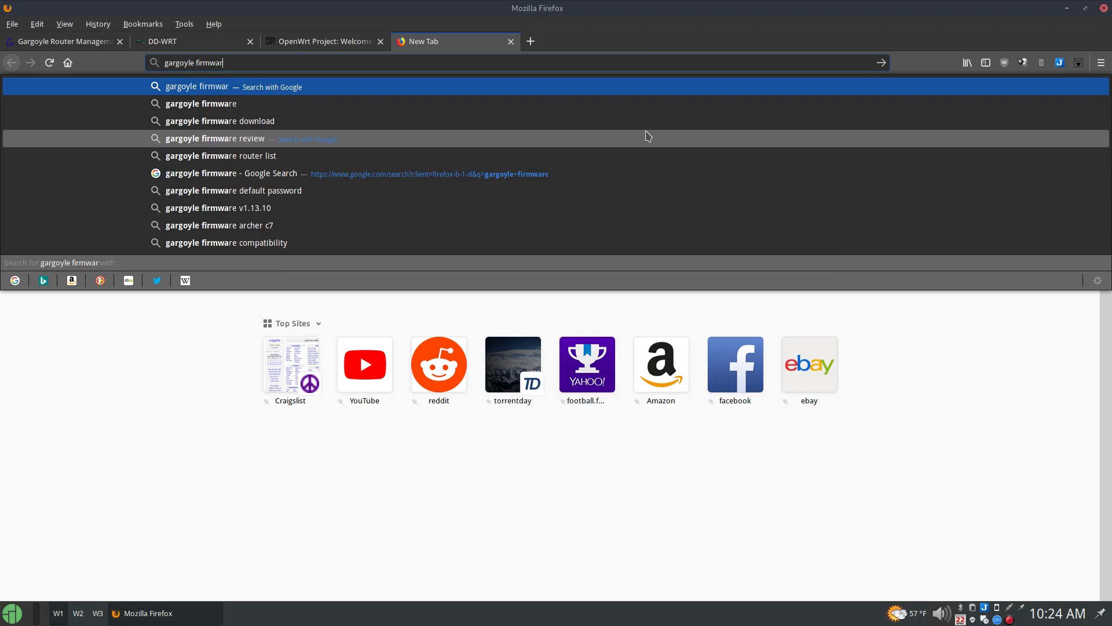
key(Return)
click(186, 200)
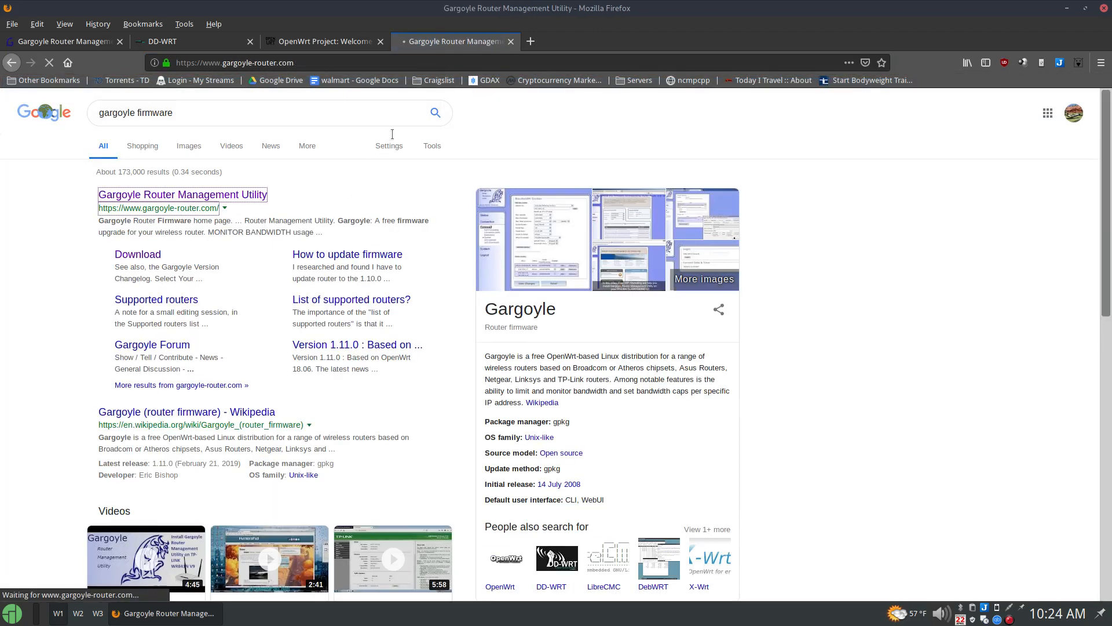
Search the web for "tomato firmware" in a new tab.
click(531, 42)
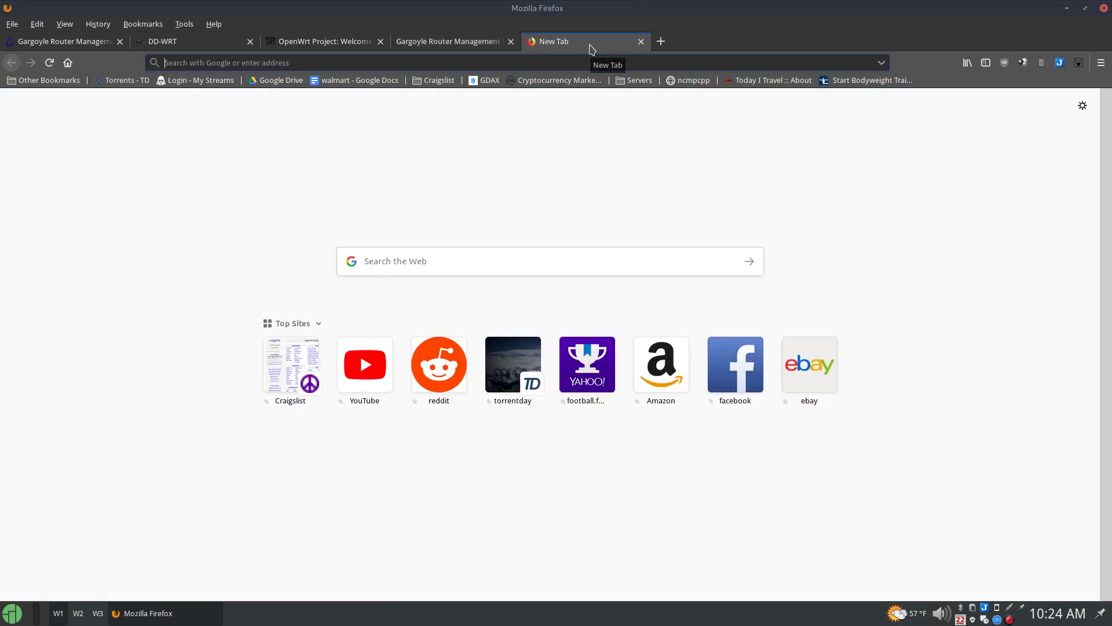
text(tomatoe)
key(Return)
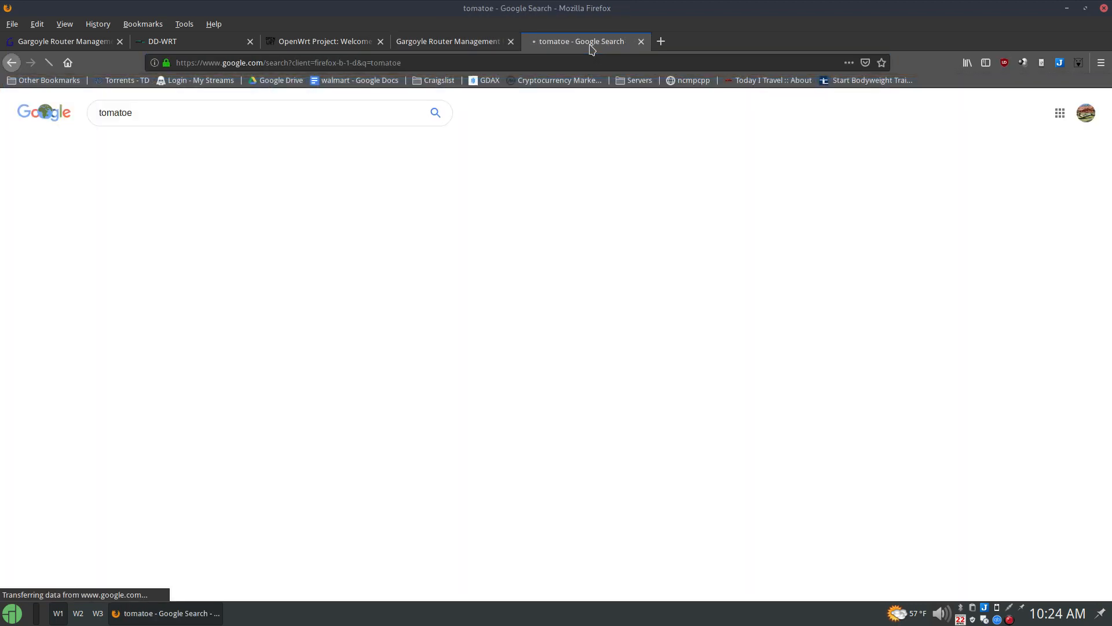
click(241, 113)
key(BackSpace)
text(fir)
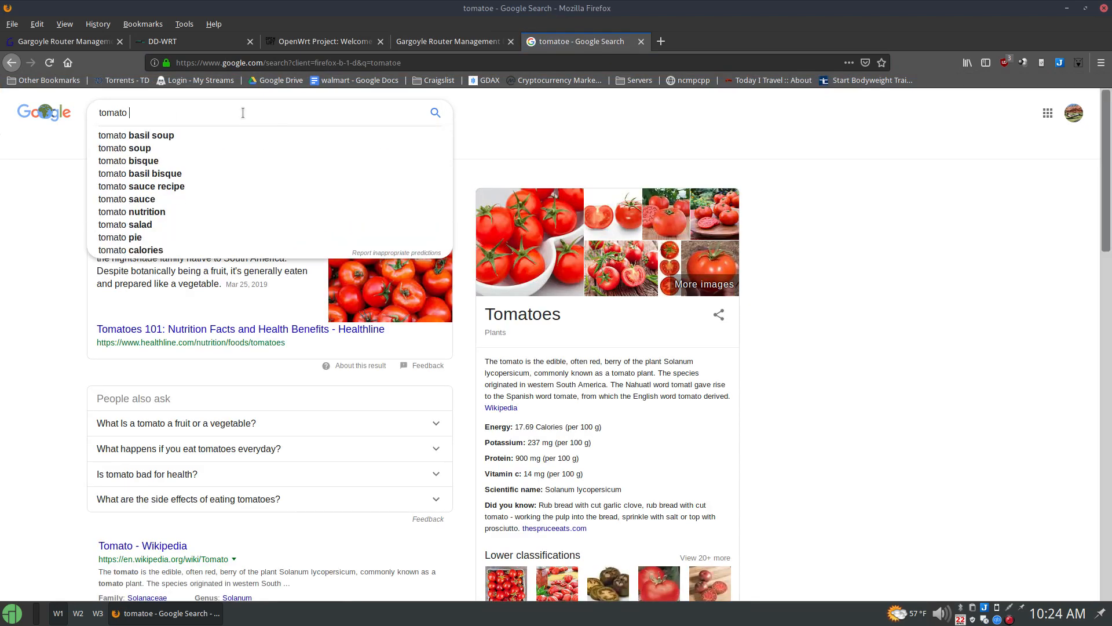
text(mware)
key(Return)
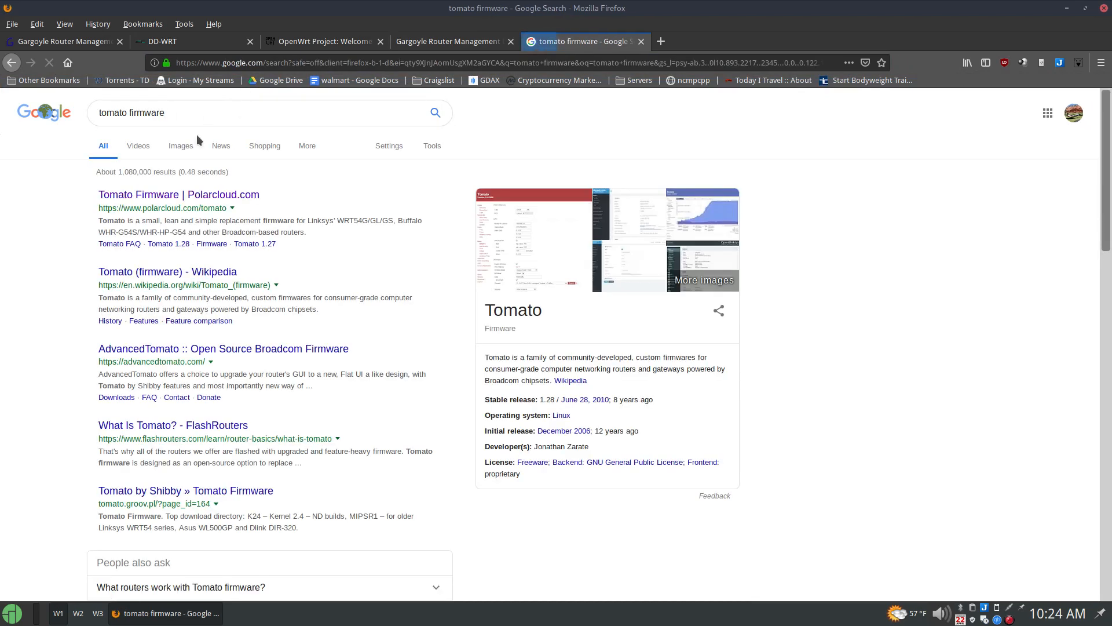
Open Polarcloud's Tomato Firmware page and review its supported routers, downloads and list of alternative firmwares.
click(174, 196)
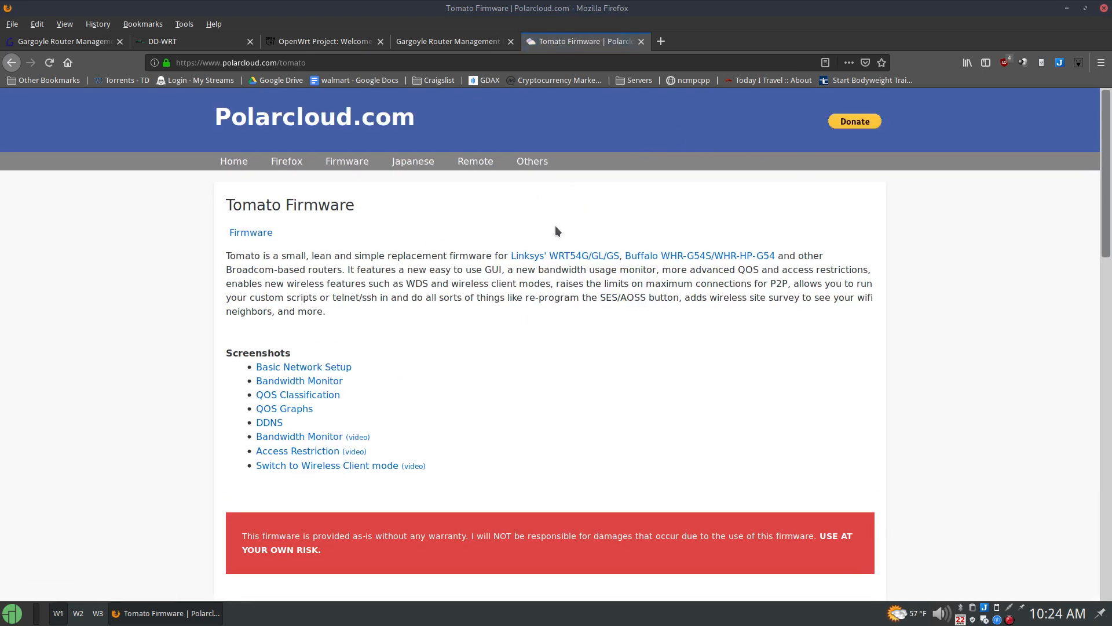
drag(1110, 137, 1107, 272)
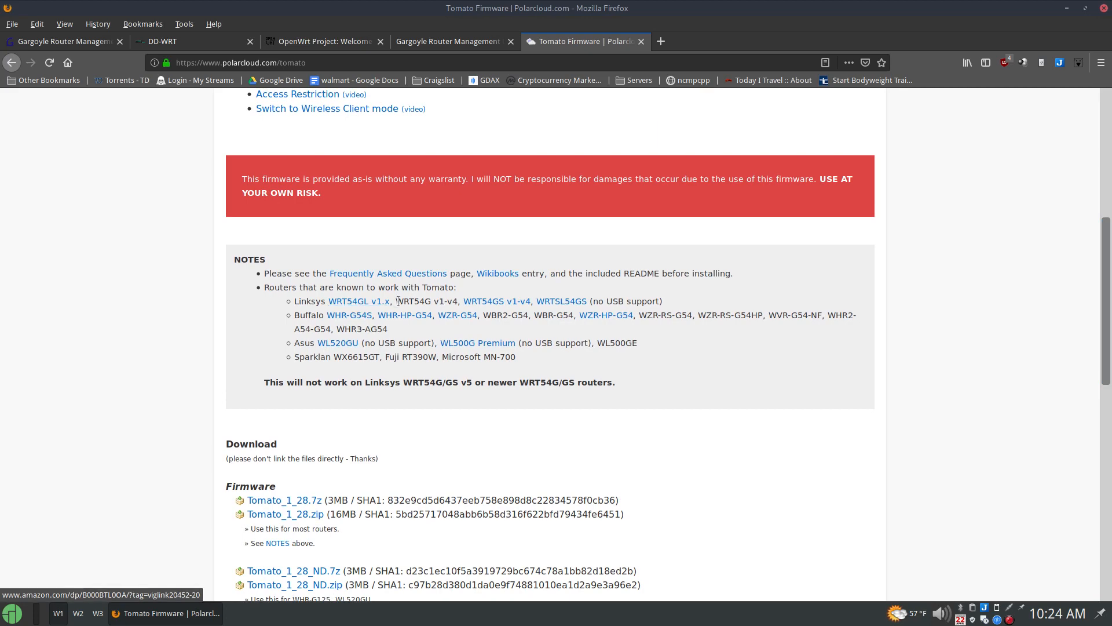
drag(1105, 270, 1110, 478)
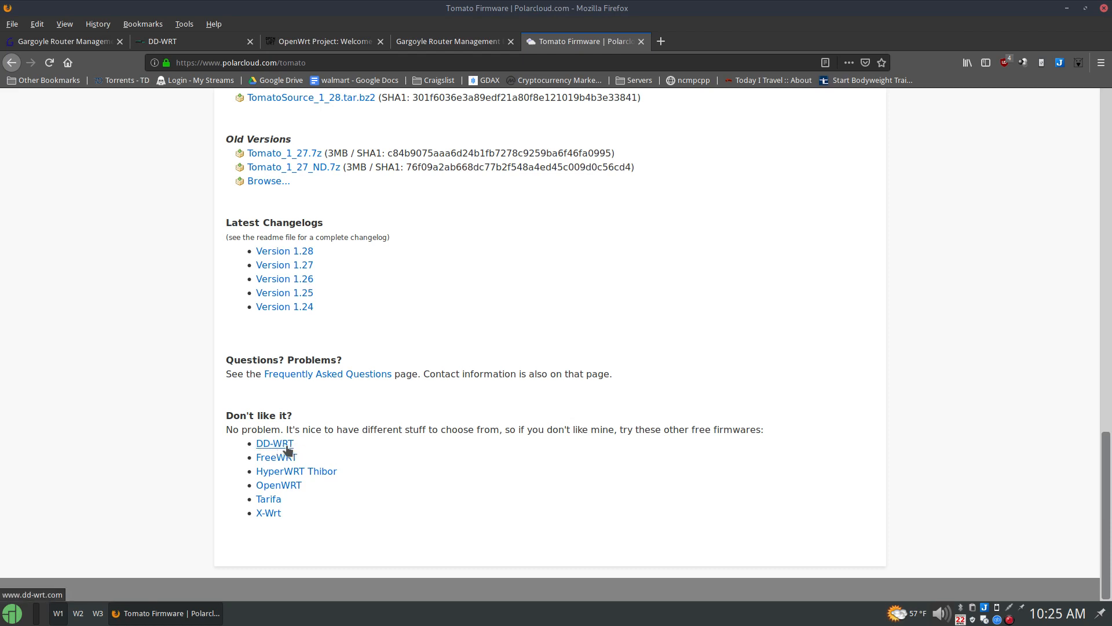
Look back through the open Gargoyle, DD-WRT and OpenWrt pages, and return to the Tomato Firmware page.
click(64, 42)
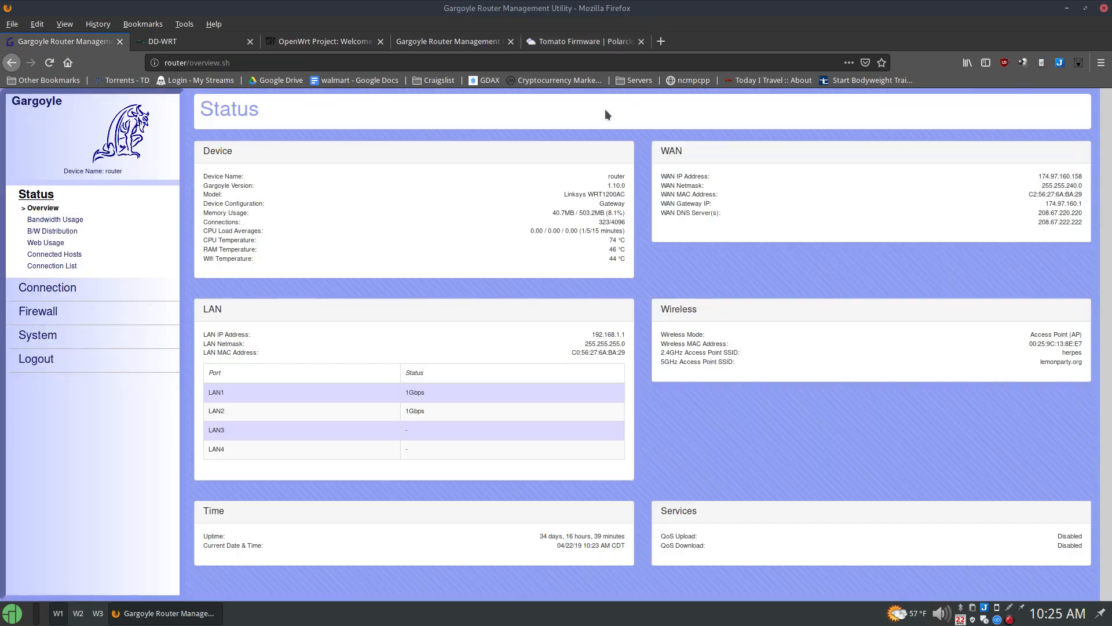
click(586, 43)
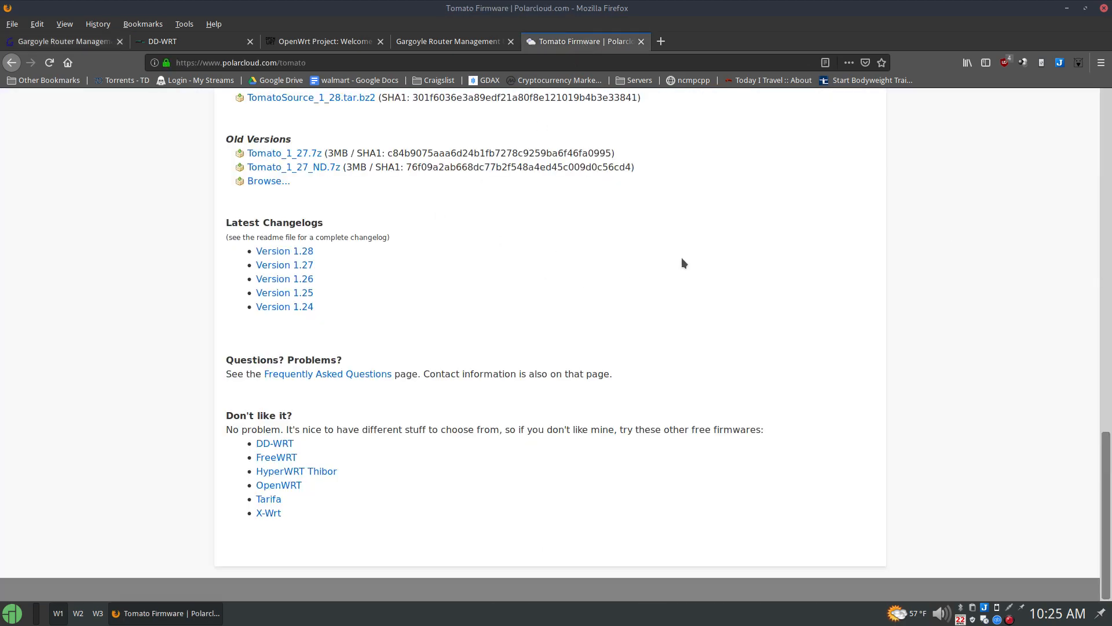
click(163, 41)
click(324, 41)
click(416, 46)
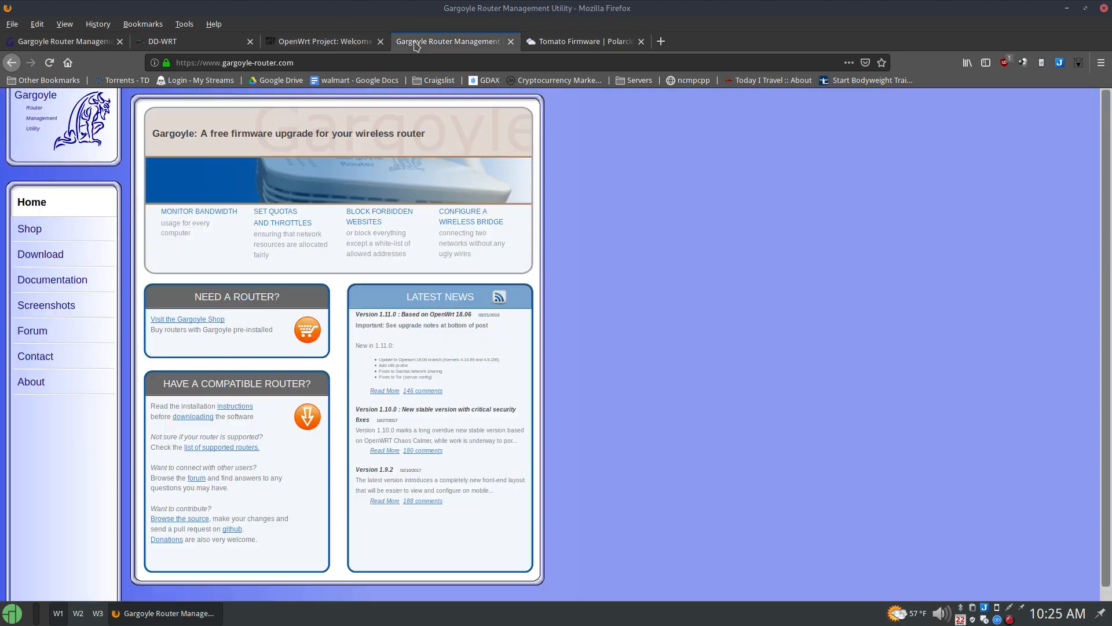
click(534, 47)
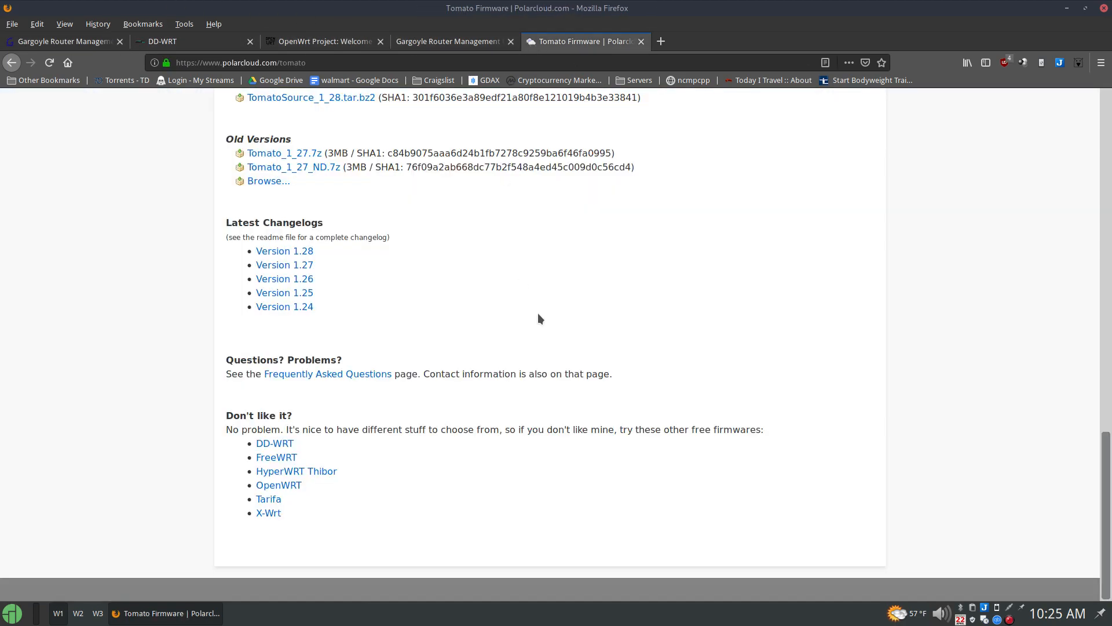
click(193, 49)
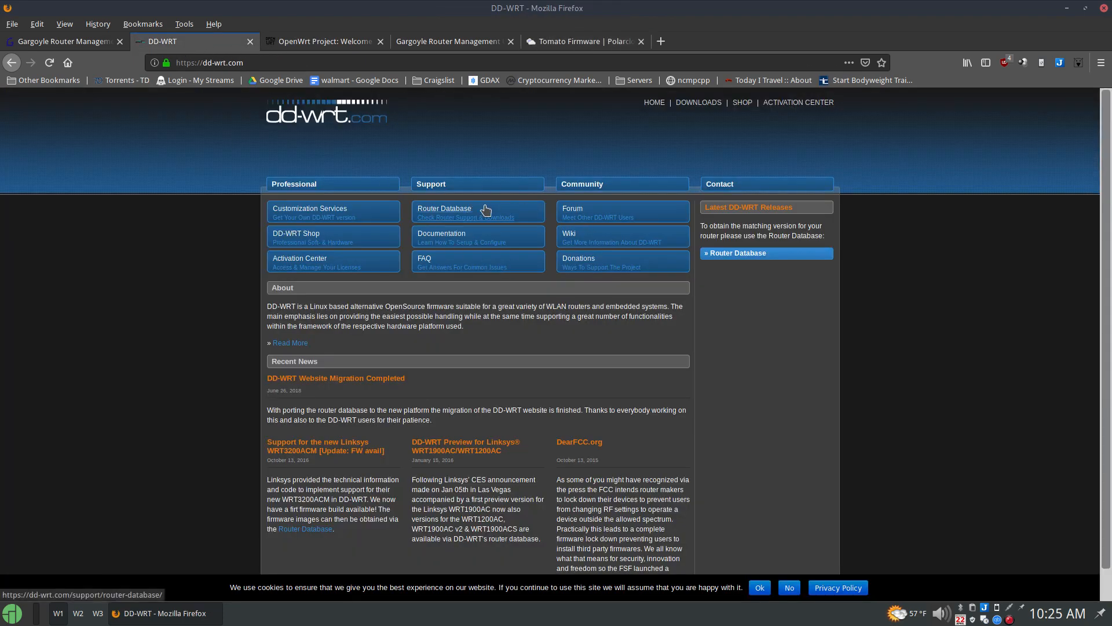
click(580, 41)
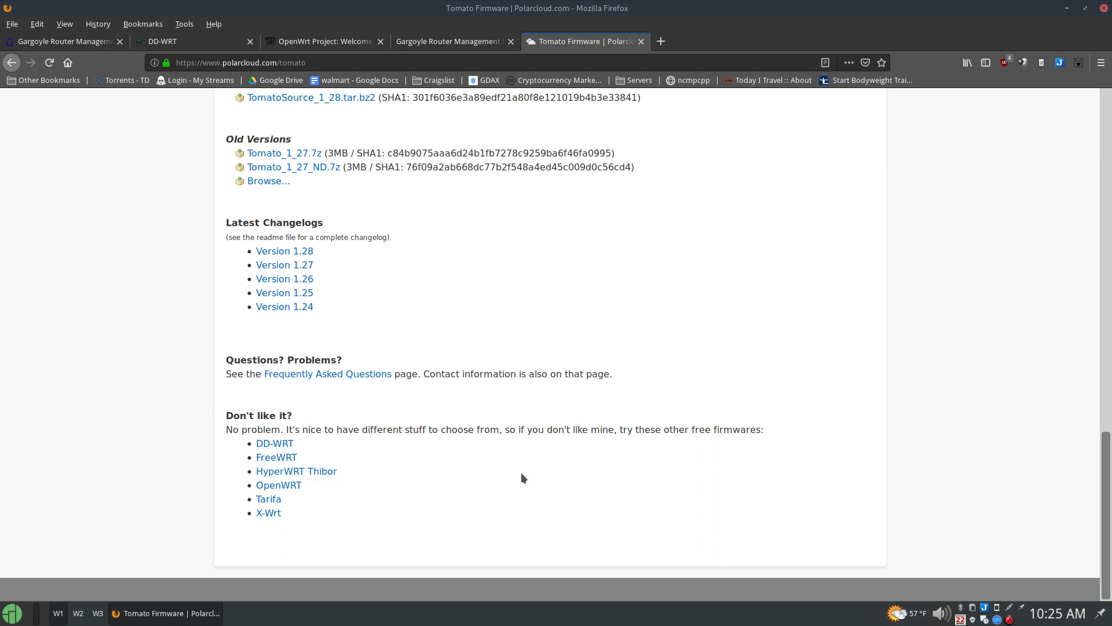
Check the FreeWRT site linked from the Tomato page in a separate tab, and close that tab.
middle_click(285, 458)
click(688, 41)
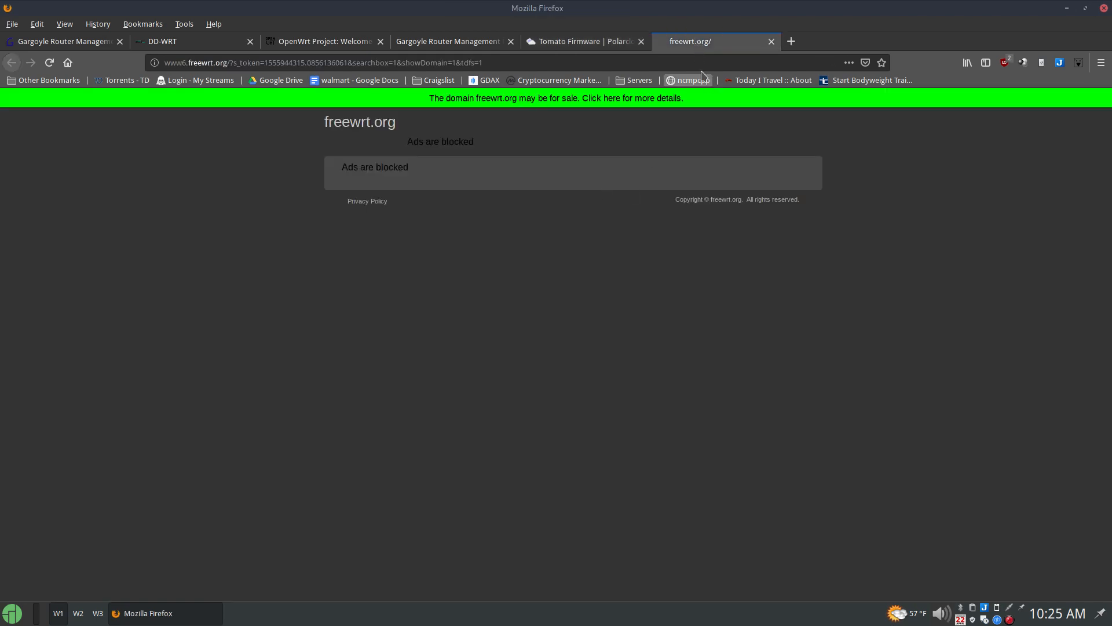
middle_click(701, 42)
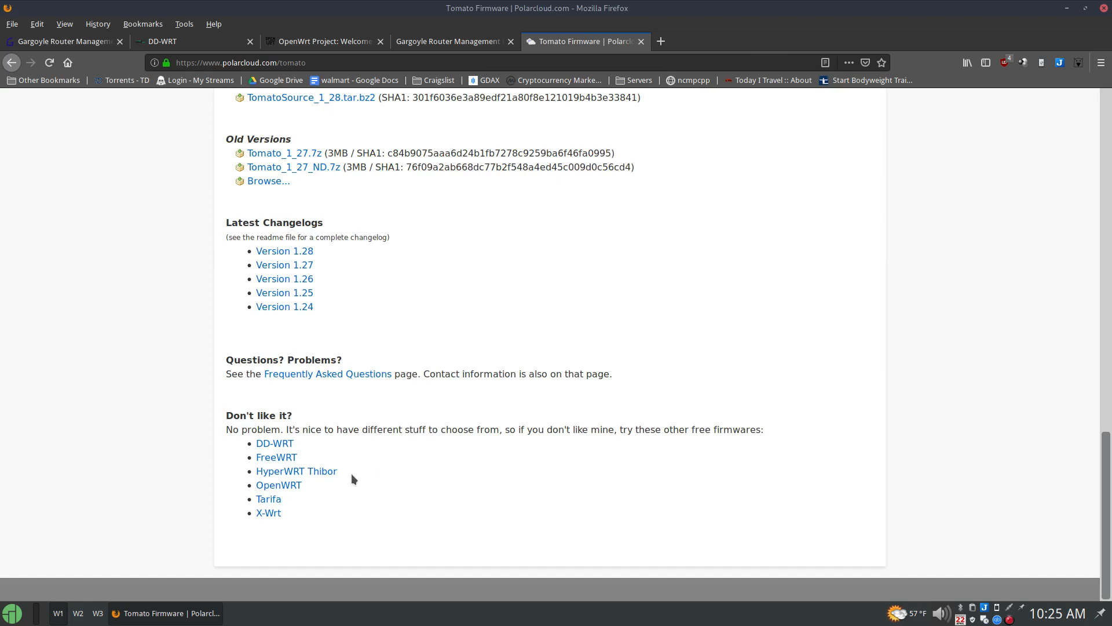
Follow the HyperWRT Thibor link in a new tab and open the HyperWRT +Tofu Firmware page from the search results.
middle_click(313, 472)
click(713, 41)
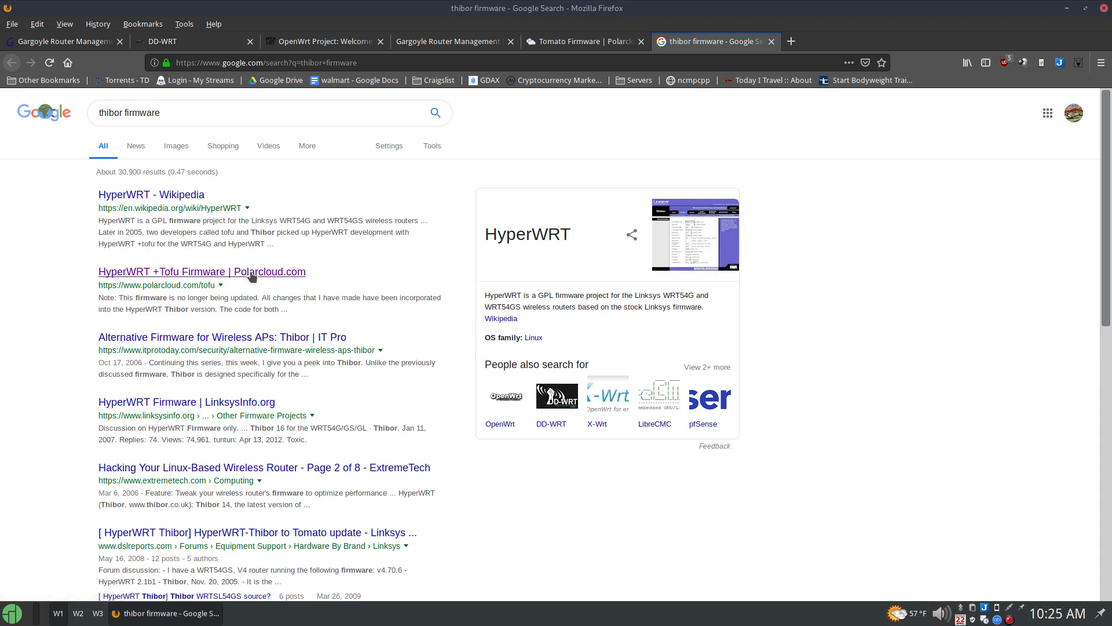
click(210, 274)
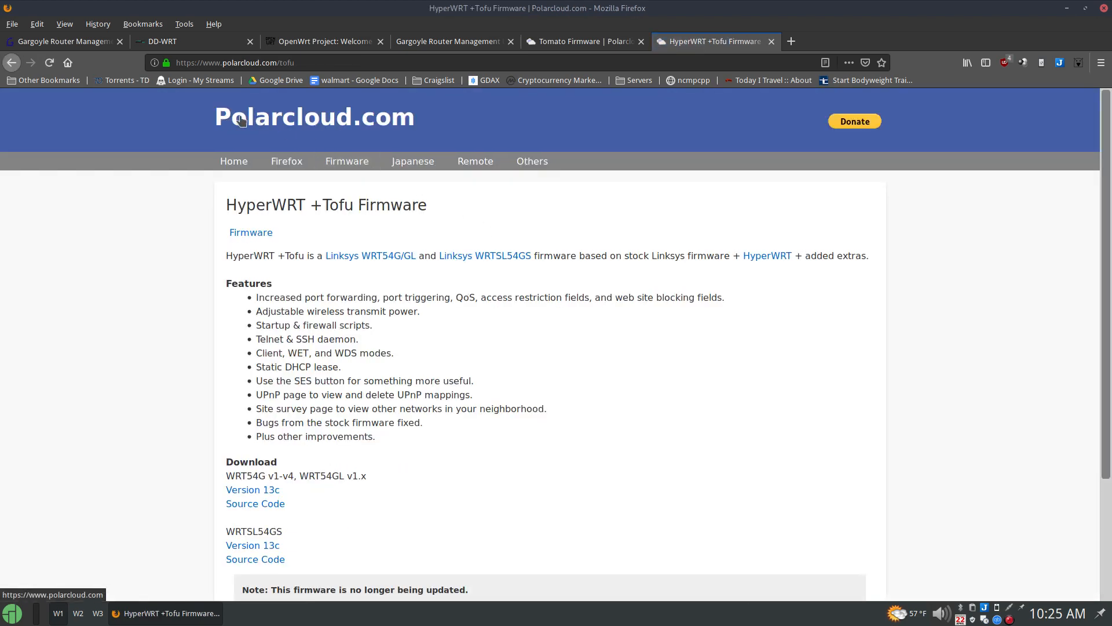
Revisit the OpenWrt, Gargoyle and Tomato pages, and return to the HyperWRT +Tofu Firmware page.
click(330, 45)
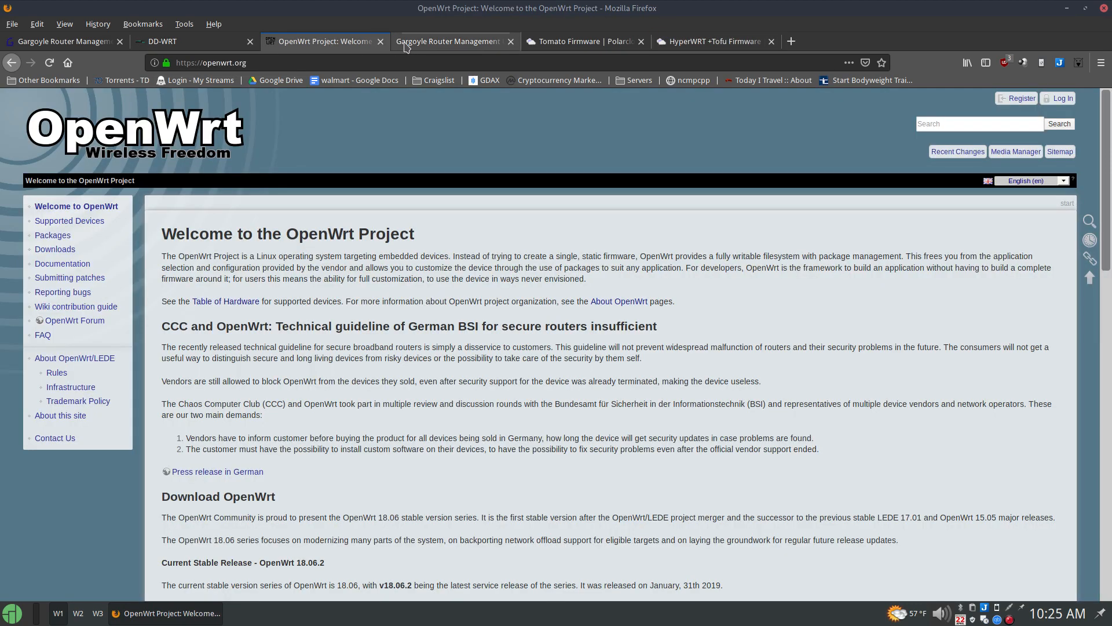
click(444, 45)
click(557, 43)
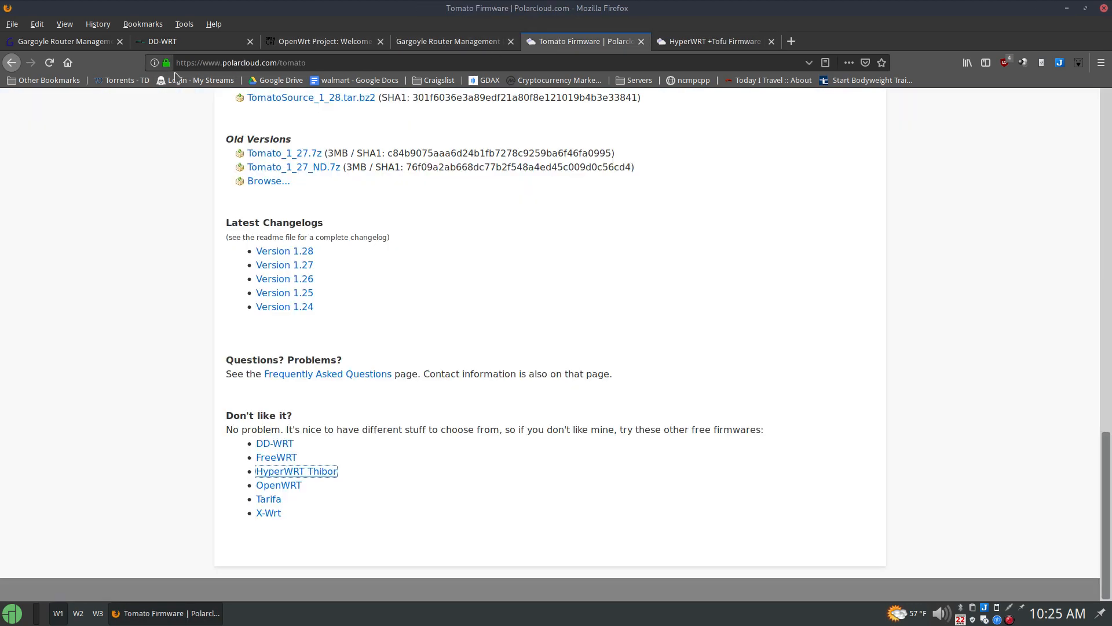
click(692, 42)
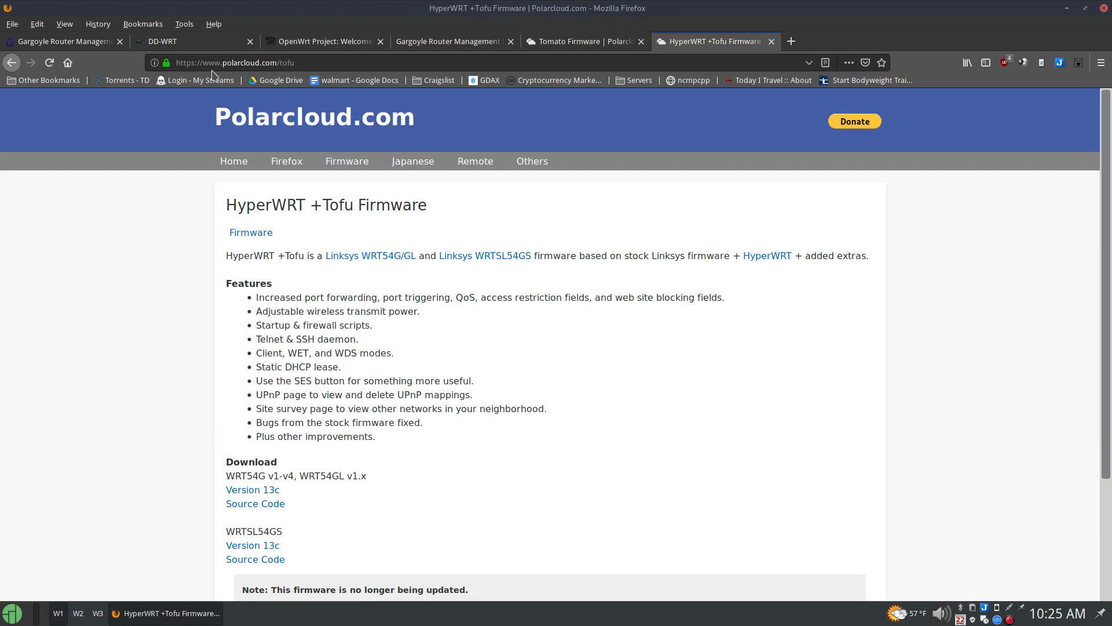
Close the HyperWRT +Tofu page, view the Tarifa firmware site linked from the Tomato page in a new tab, and close that tab.
middle_click(719, 42)
click(379, 488)
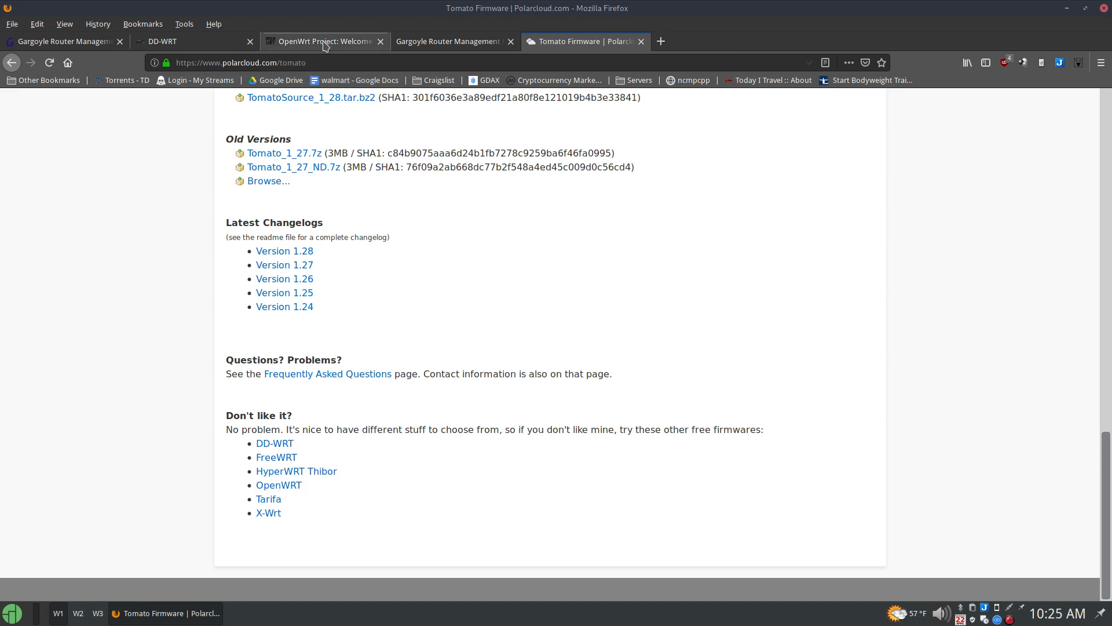
middle_click(266, 500)
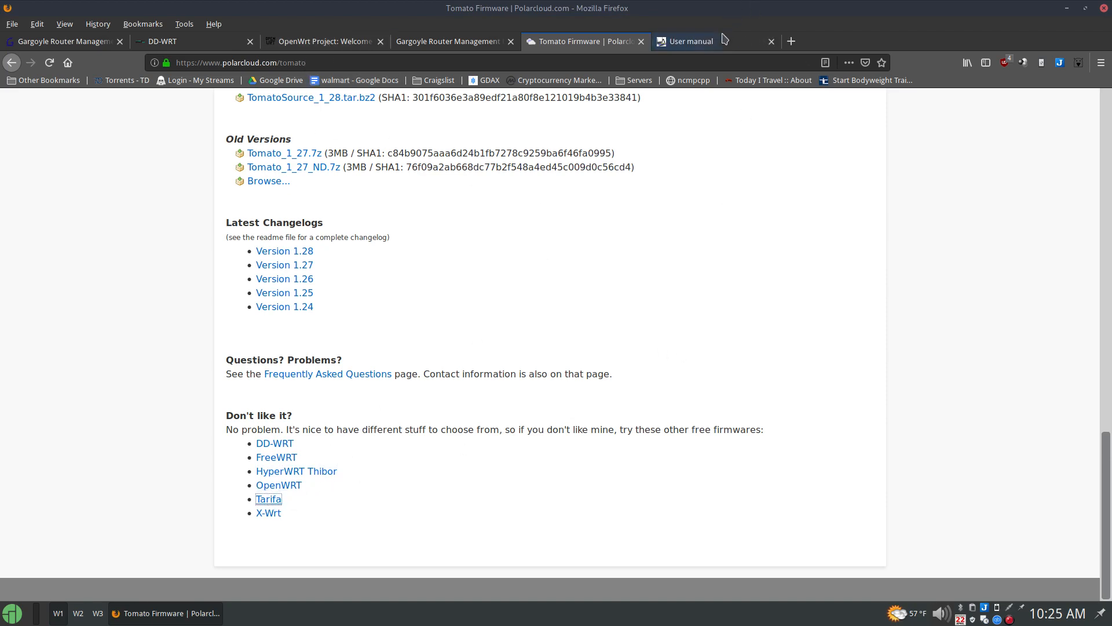
click(722, 43)
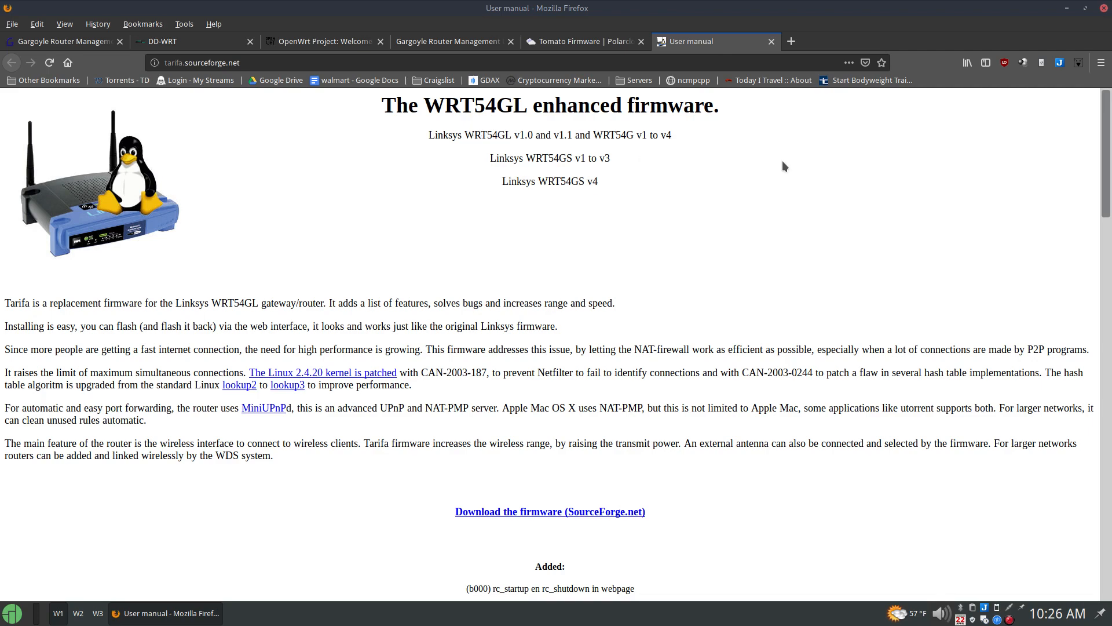
mouse_move(1106, 137)
mouse_down()
mouse_move(1107, 306)
mouse_move(1103, 119)
mouse_up()
middle_click(710, 43)
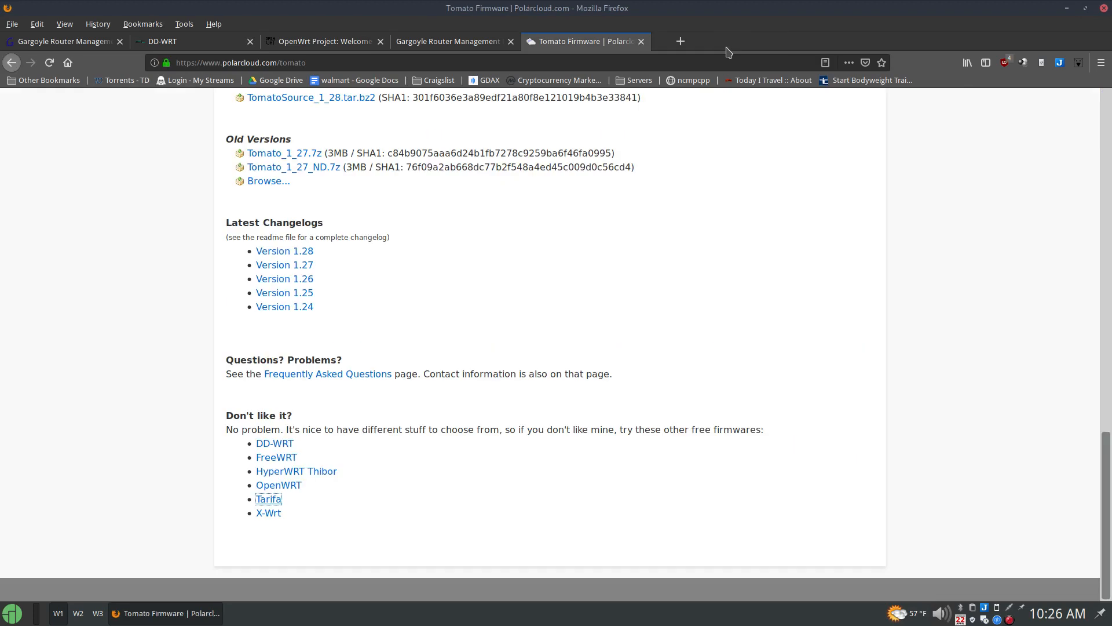
Check the site behind the Tomato page's X-Wrt link in a separate tab and return to the Tomato page.
click(268, 513)
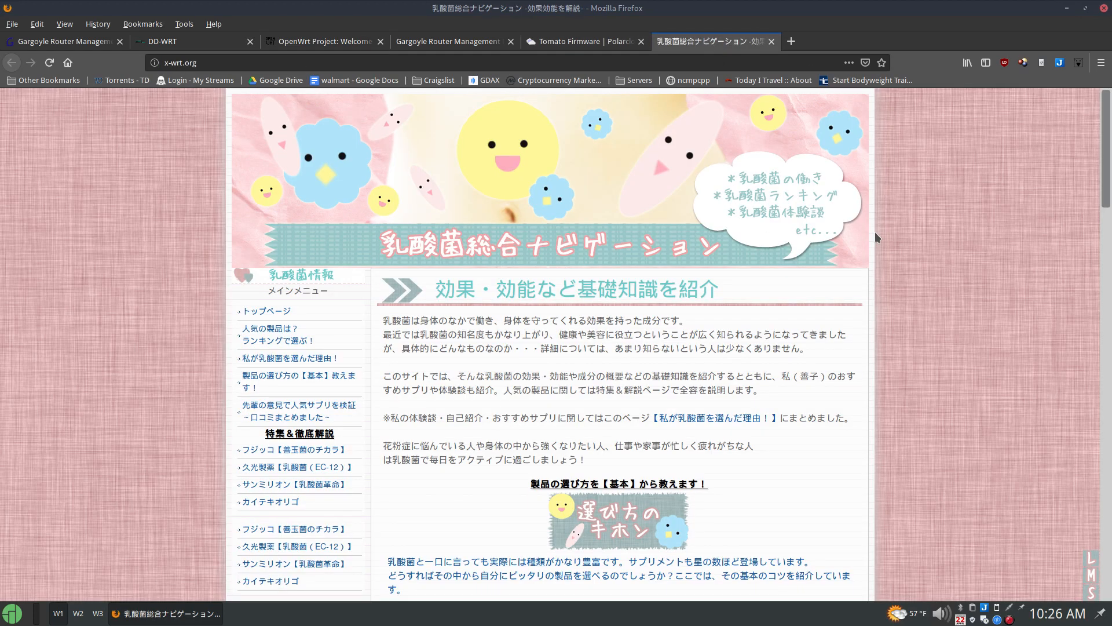
mouse_move(1107, 125)
mouse_down()
mouse_move(1106, 141)
mouse_move(1095, 112)
mouse_up()
scroll(682, 228, down, 5)
scroll(682, 225, up, 5)
mouse_move(1108, 143)
mouse_down()
mouse_move(1110, 409)
mouse_move(1110, 148)
mouse_up()
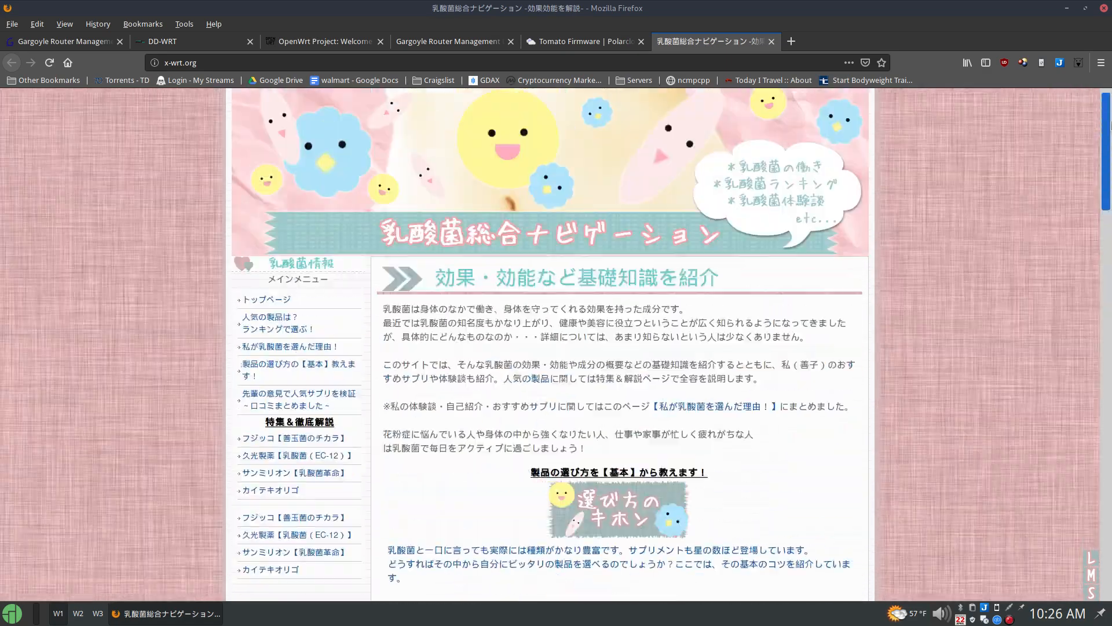
click(581, 41)
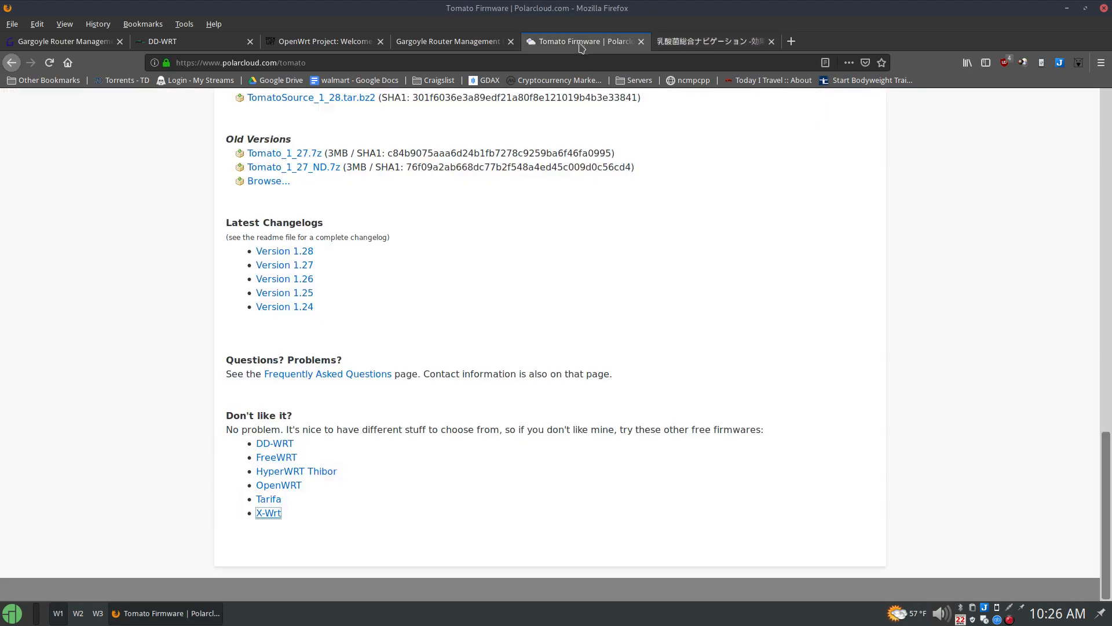
Search Google for the X-Wrt link text and open the Xwrt-Vortex home page from the results.
right_click(270, 512)
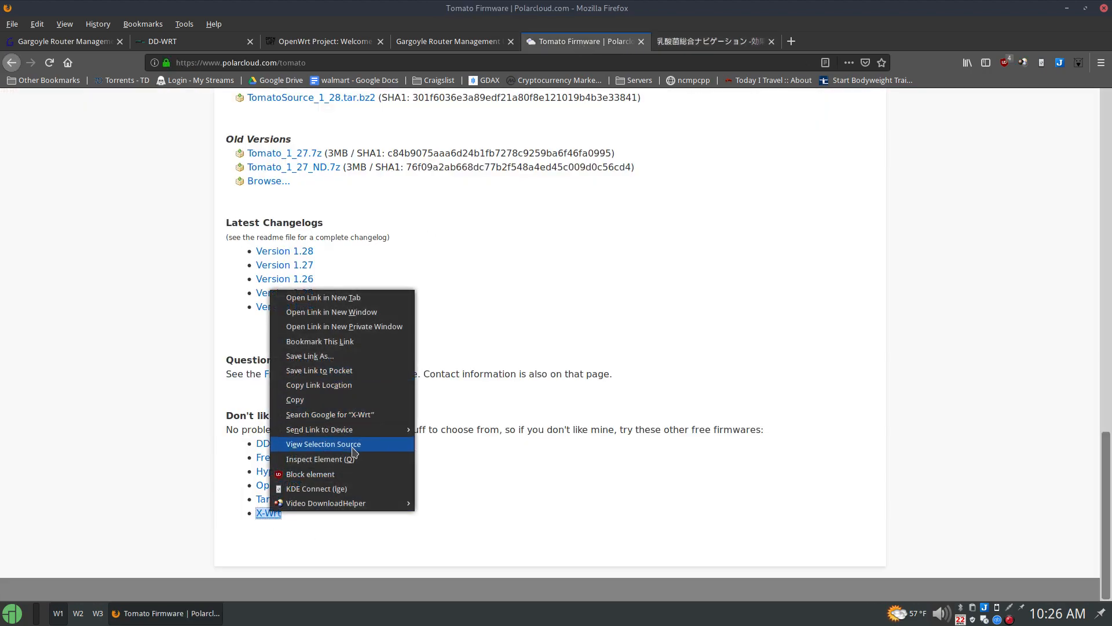
click(365, 415)
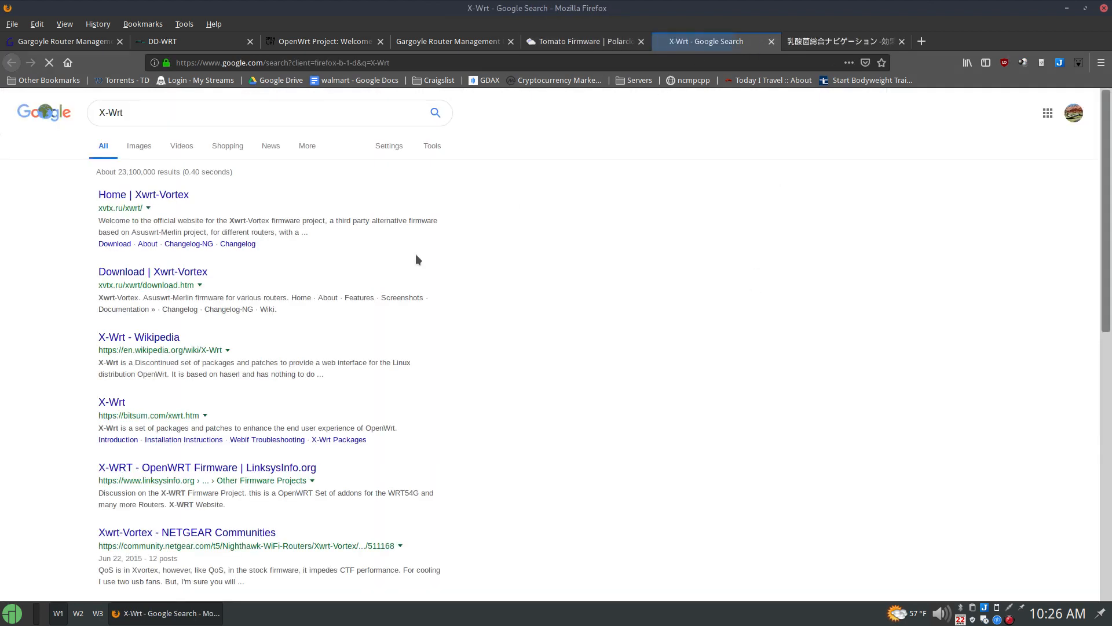
click(172, 205)
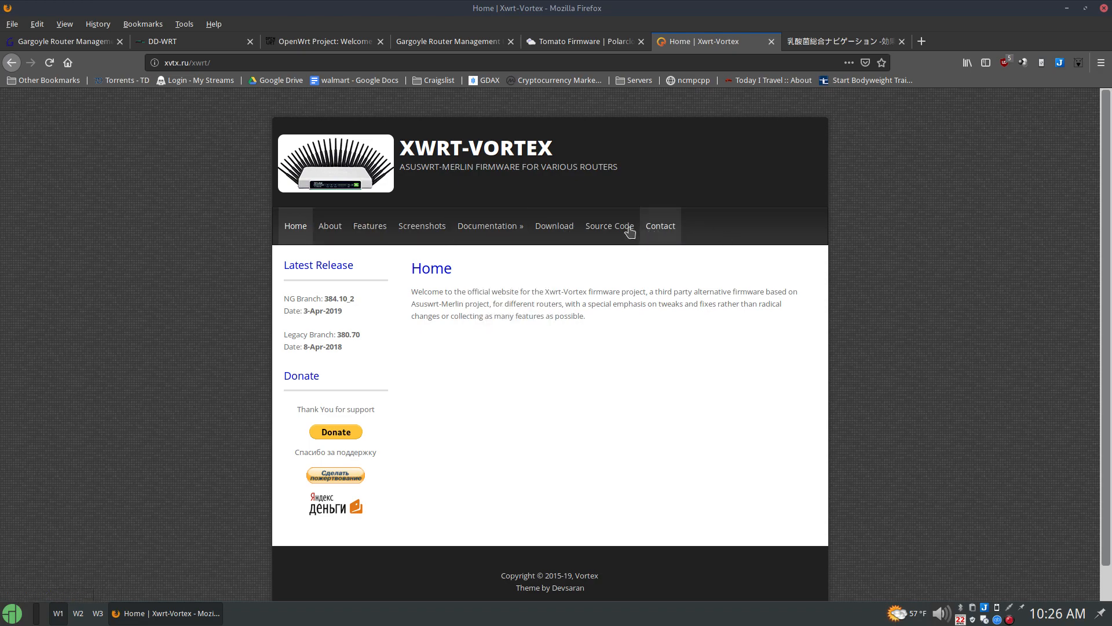
Compare the x-wrt.org page with the Xwrt-Vortex page, look through x-wrt.org, and close its tab.
click(829, 41)
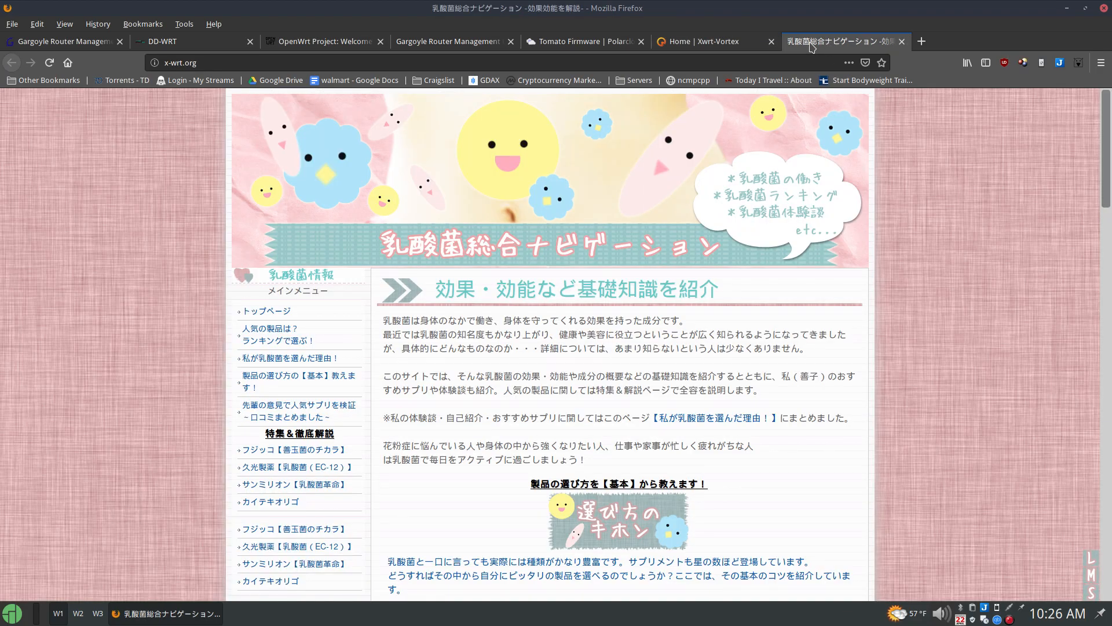
click(754, 41)
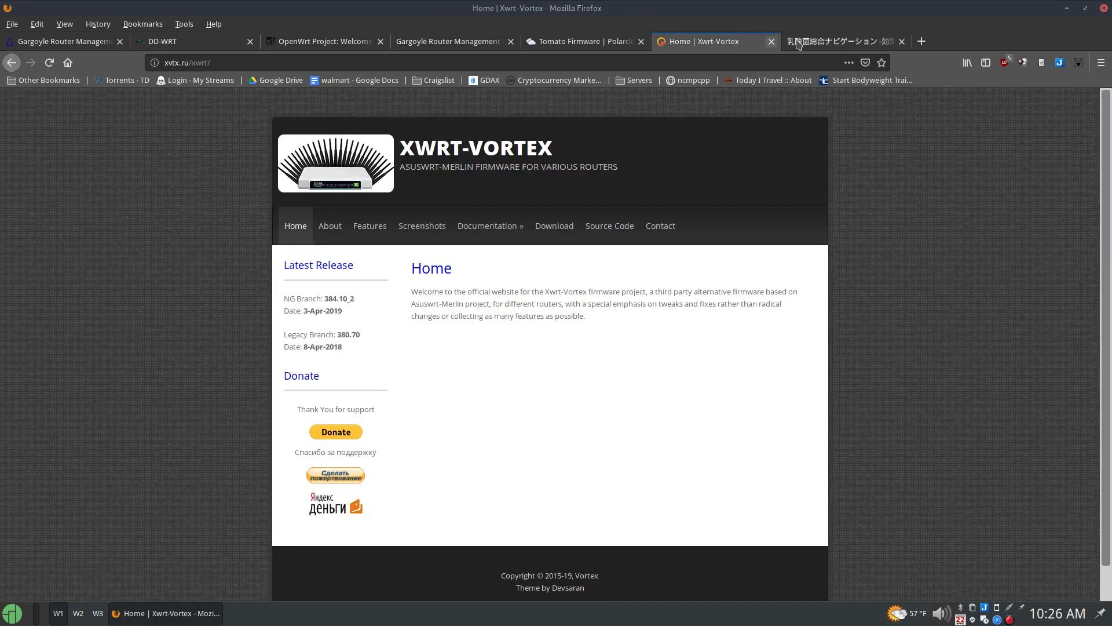
click(830, 46)
scroll(846, 255, down, 15)
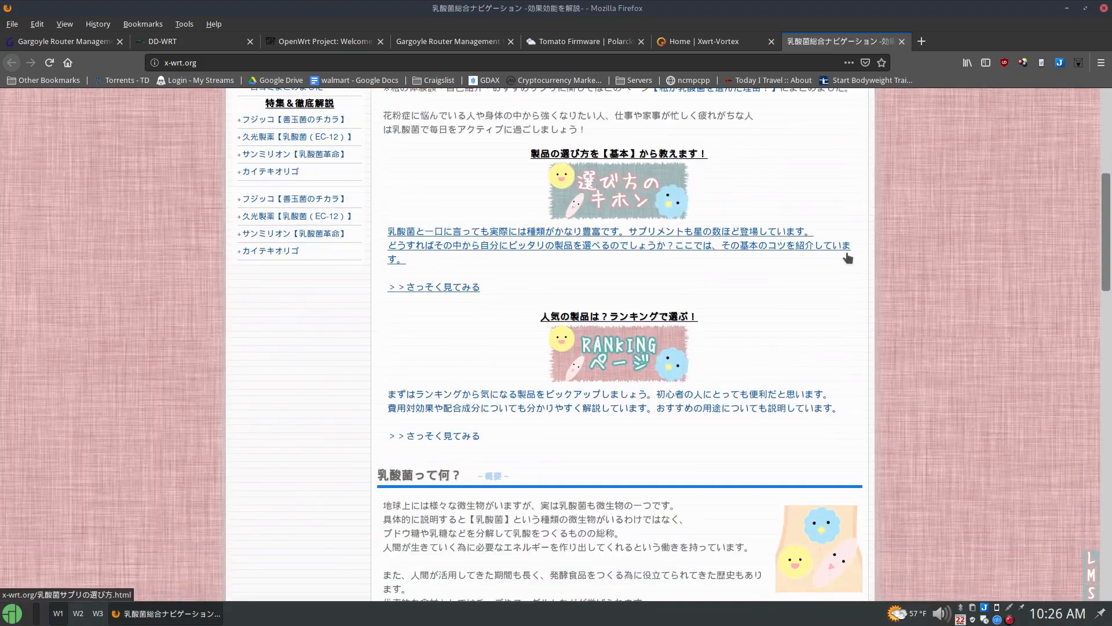
scroll(847, 258, down, 10)
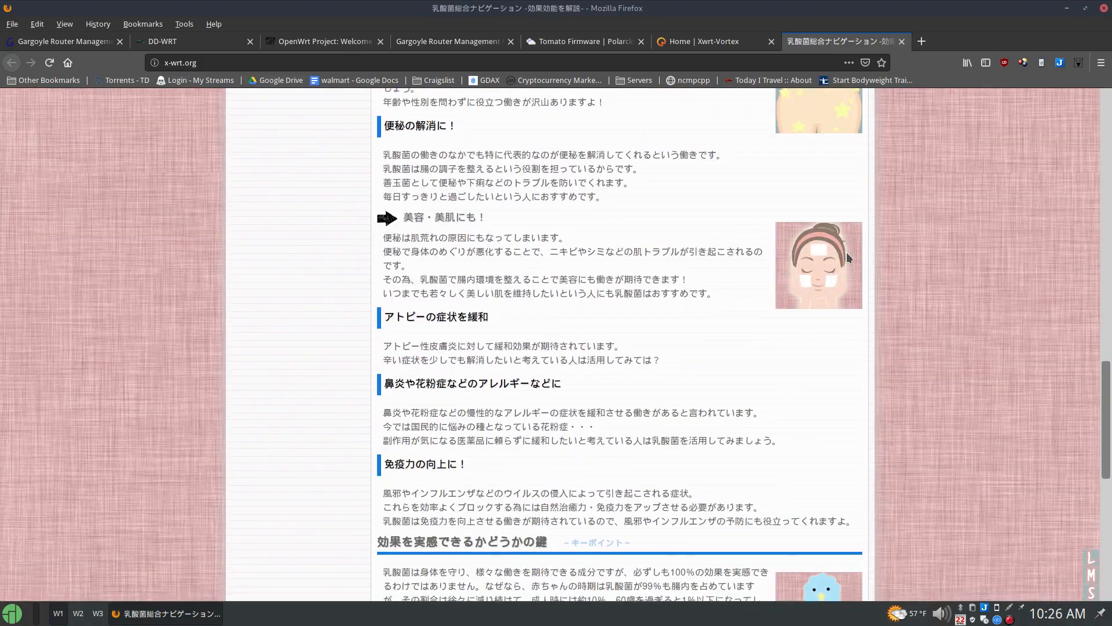
scroll(846, 255, up, 20)
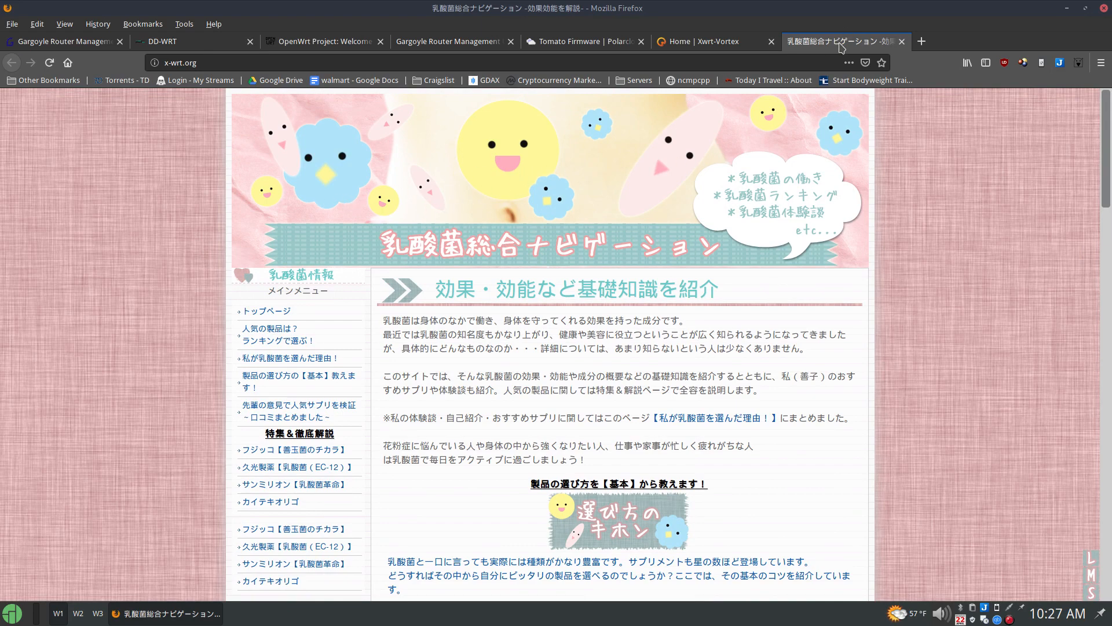
middle_click(841, 46)
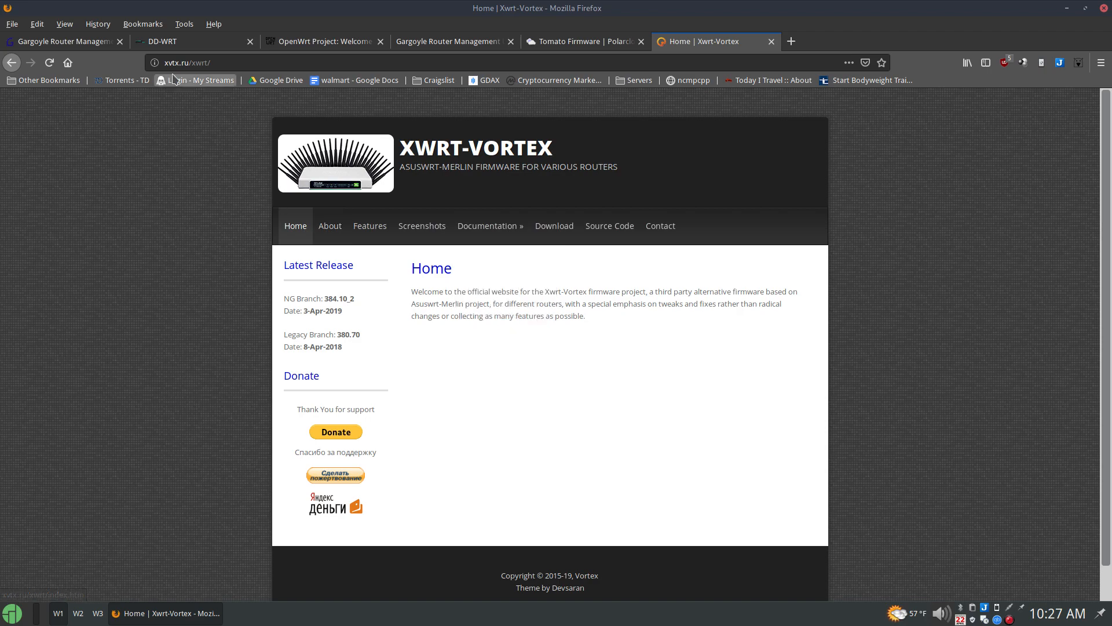
Close the Xwrt-Vortex and Tomato Firmware tabs, glancing through the remaining firmware pages.
click(211, 65)
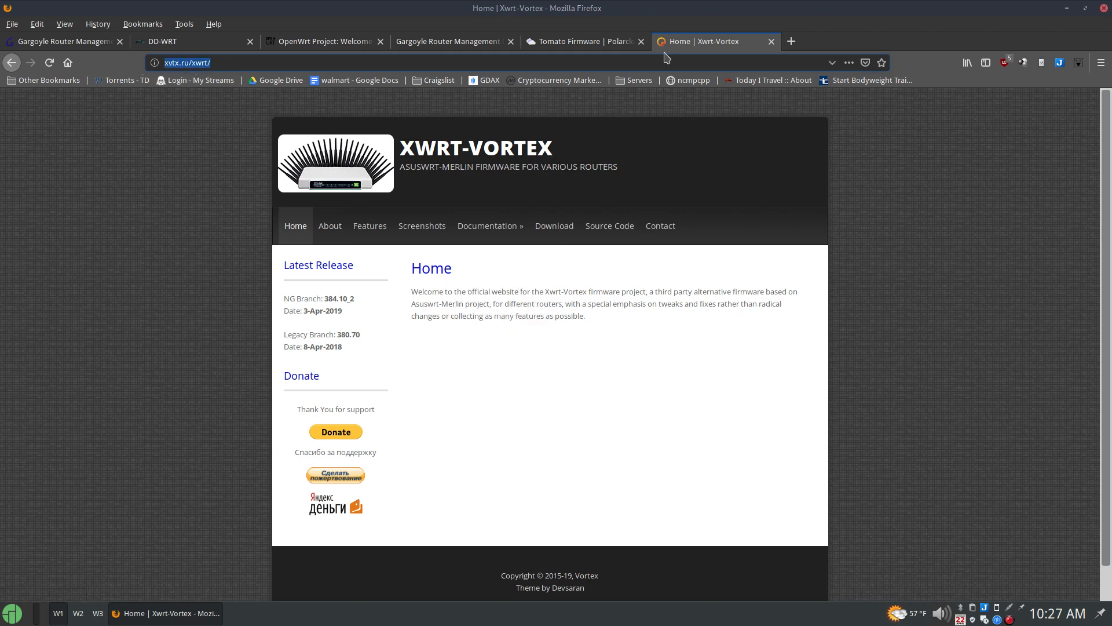
middle_click(712, 45)
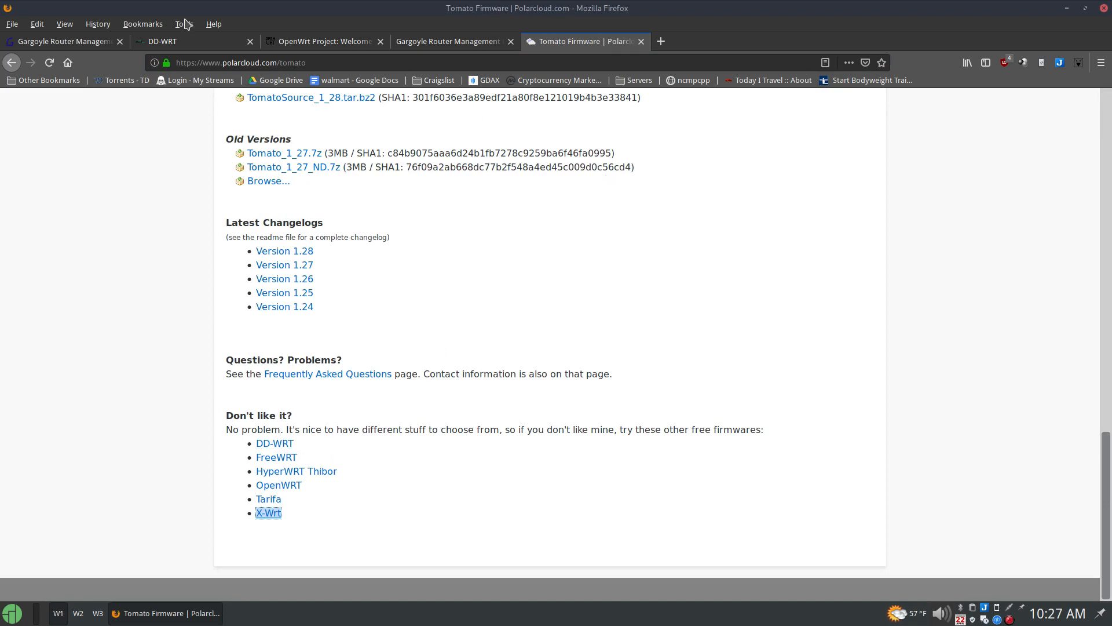
click(194, 41)
click(324, 41)
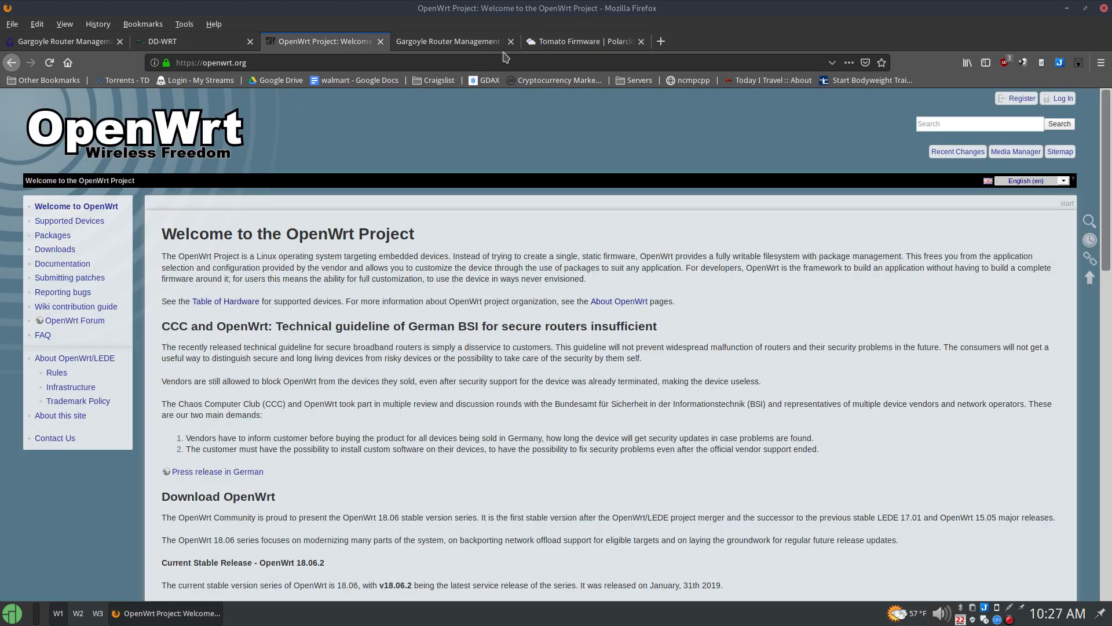
click(464, 43)
middle_click(570, 43)
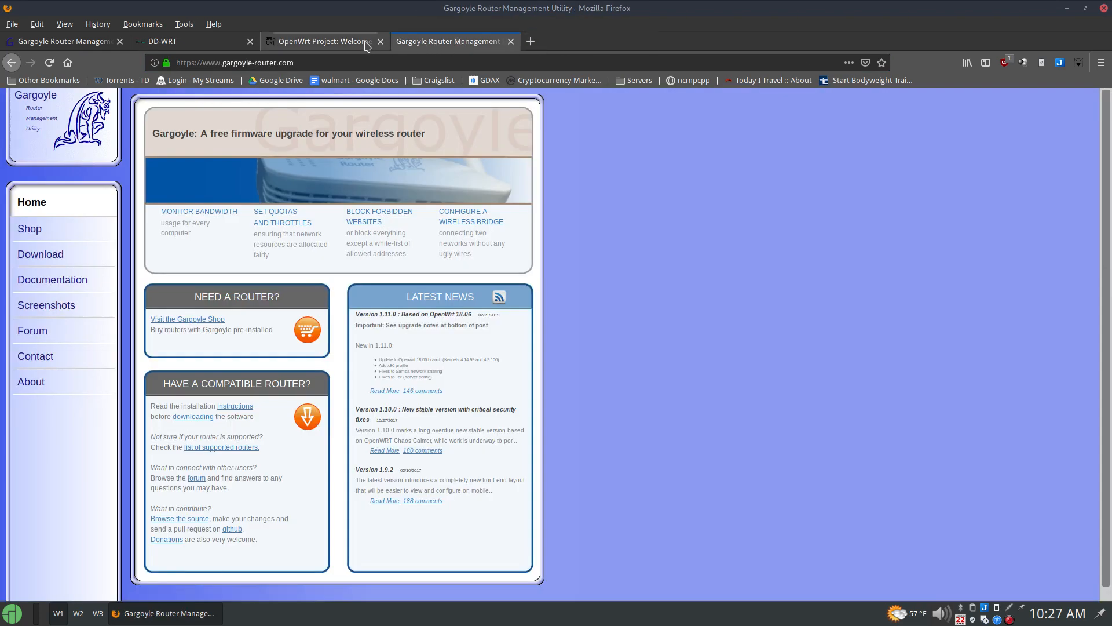
Close the Gargoyle website, OpenWrt and DD-WRT tabs, keeping only the router's own management page open.
click(348, 43)
click(418, 42)
middle_click(455, 43)
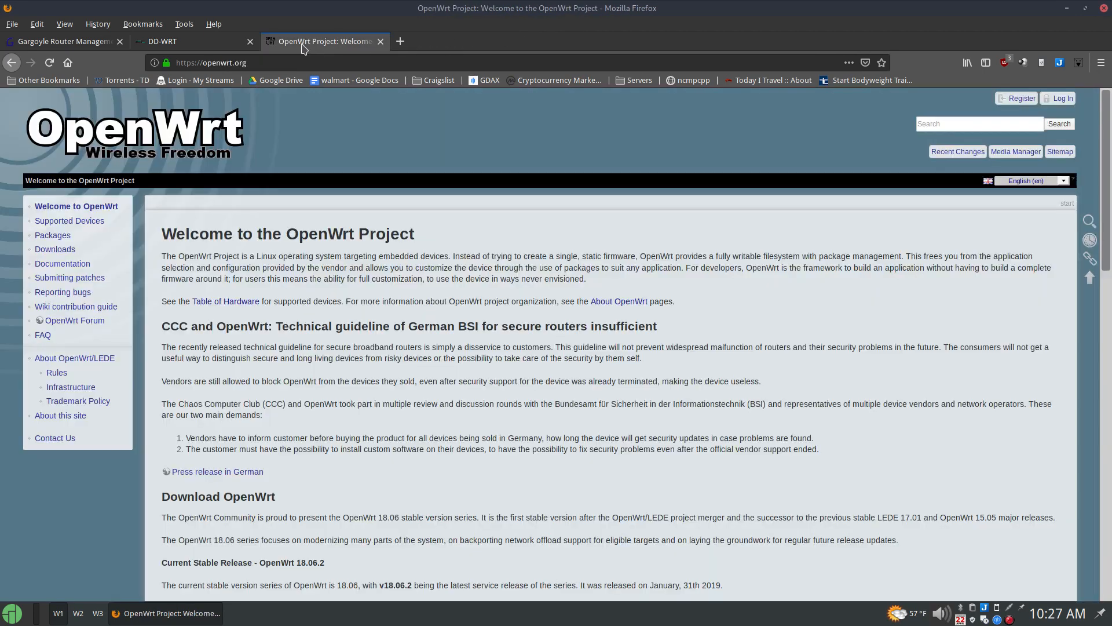
click(218, 47)
click(312, 44)
middle_click(313, 44)
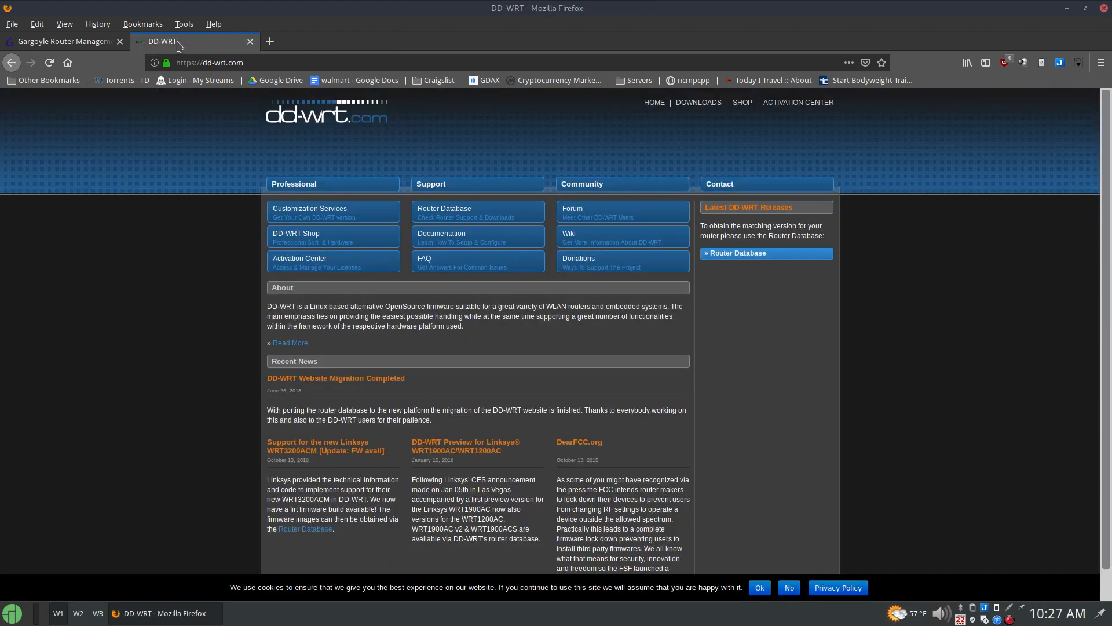
middle_click(173, 46)
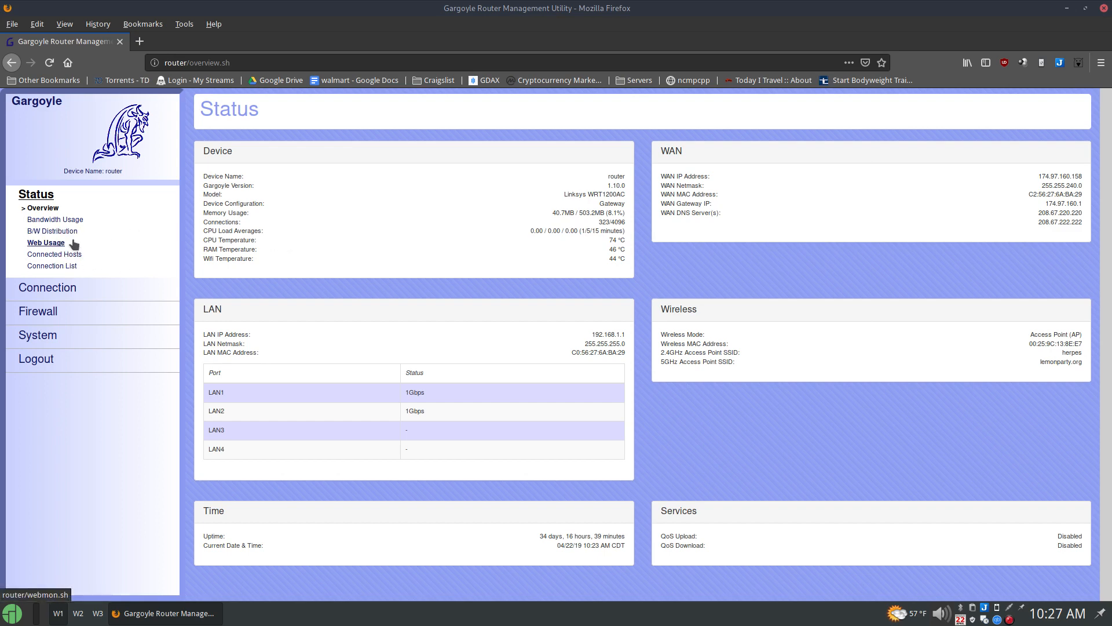
Open the router's DHCP connection settings and look through the DHCP range and the assigned static IP addresses.
click(42, 291)
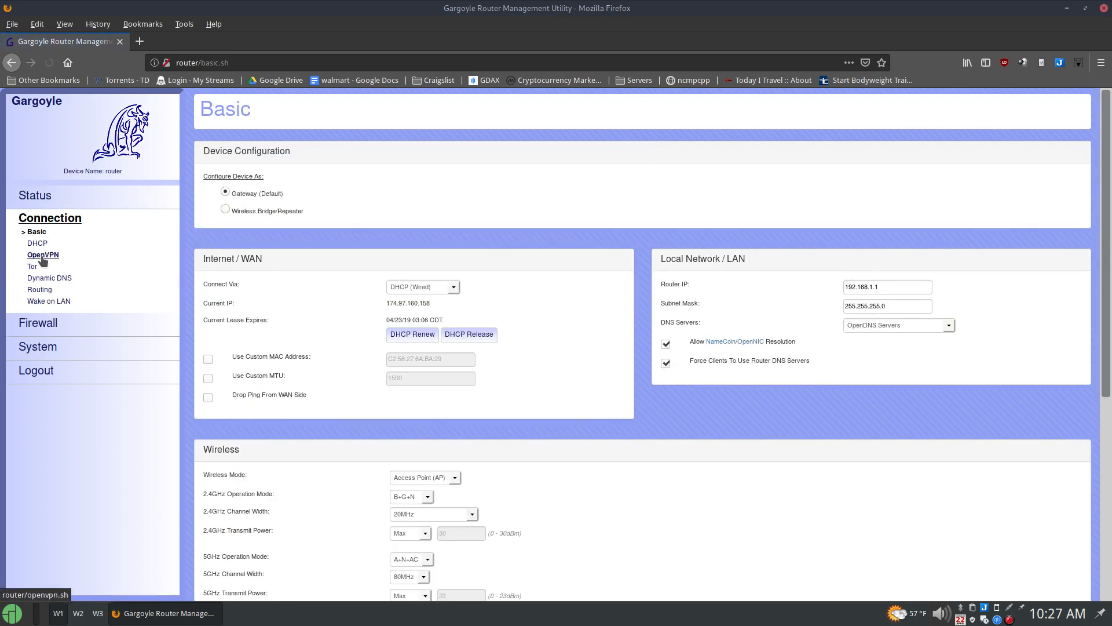
scroll(465, 328, down, 5)
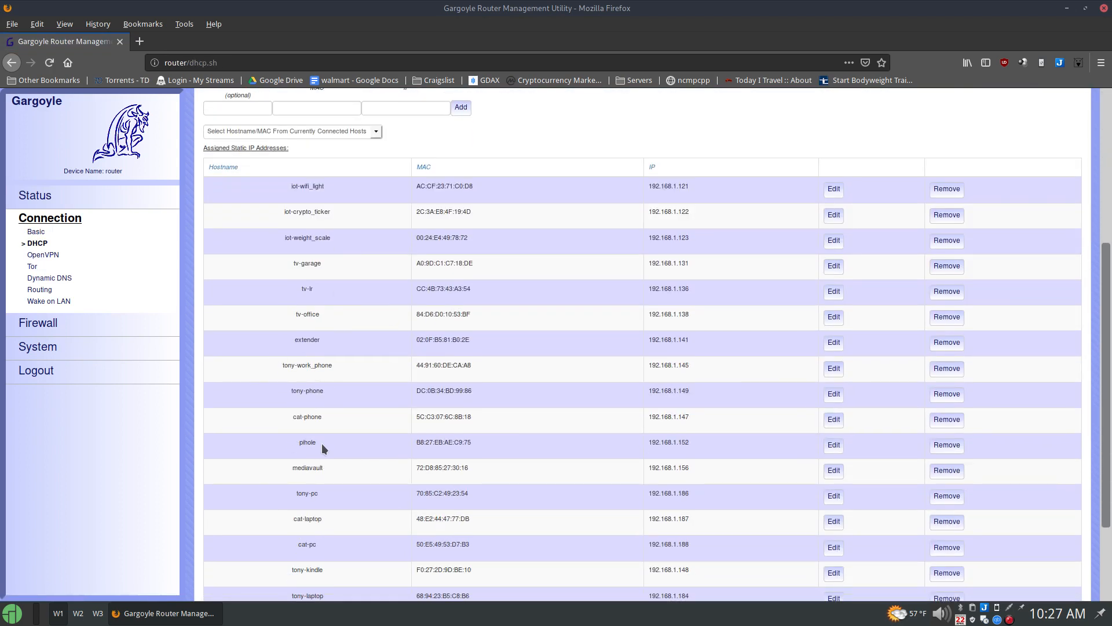
scroll(321, 443, down, 3)
scroll(321, 385, up, 8)
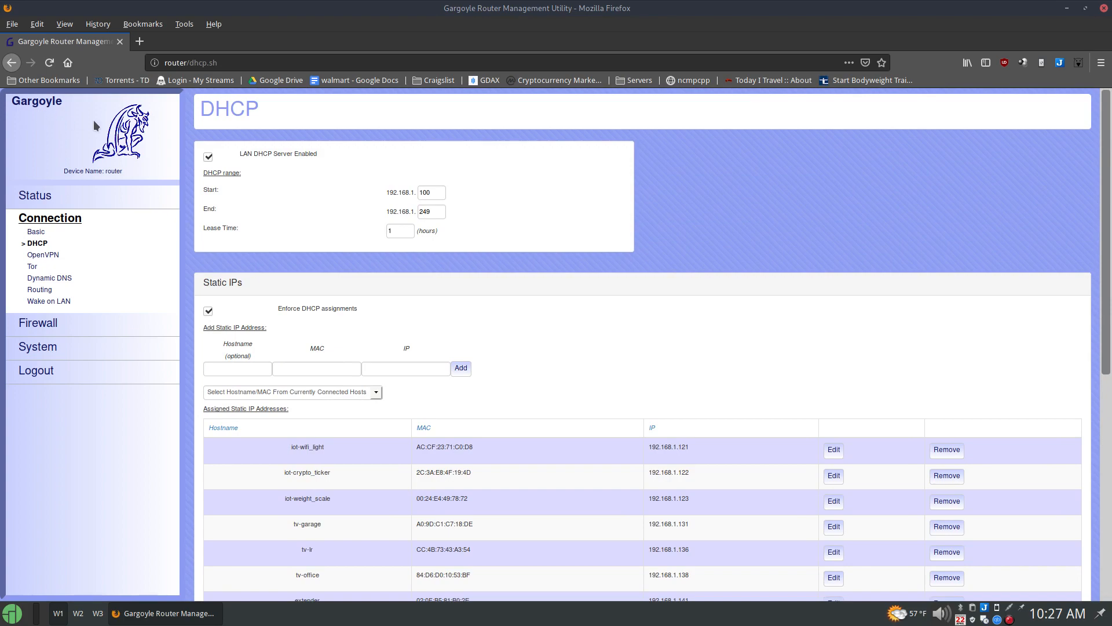
scroll(628, 247, down, 3)
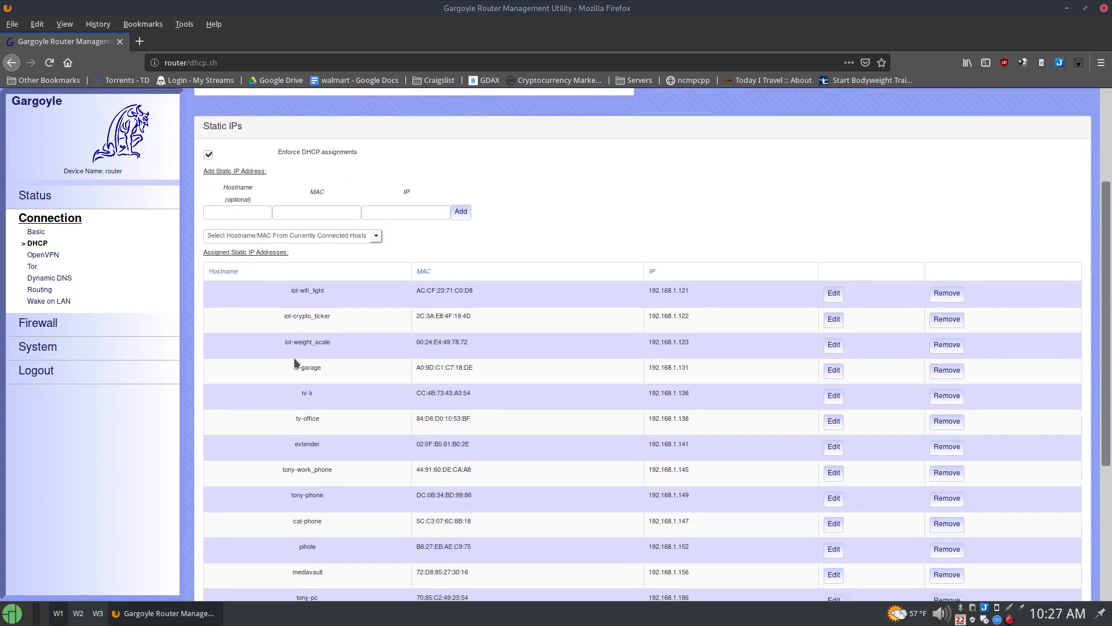
scroll(882, 331, down, 5)
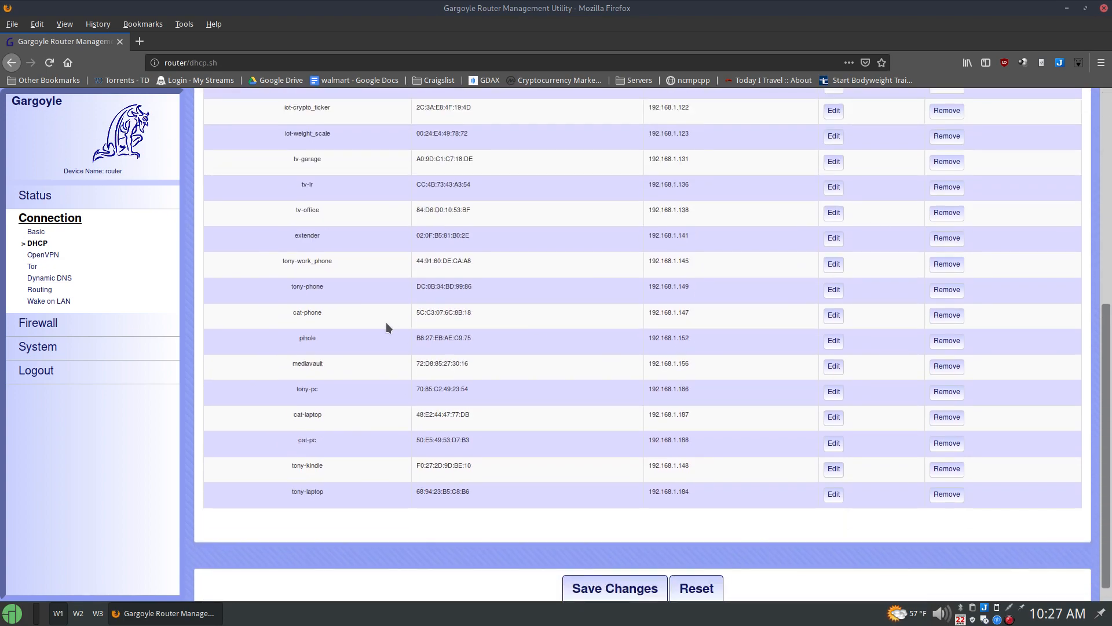
scroll(387, 325, up, 4)
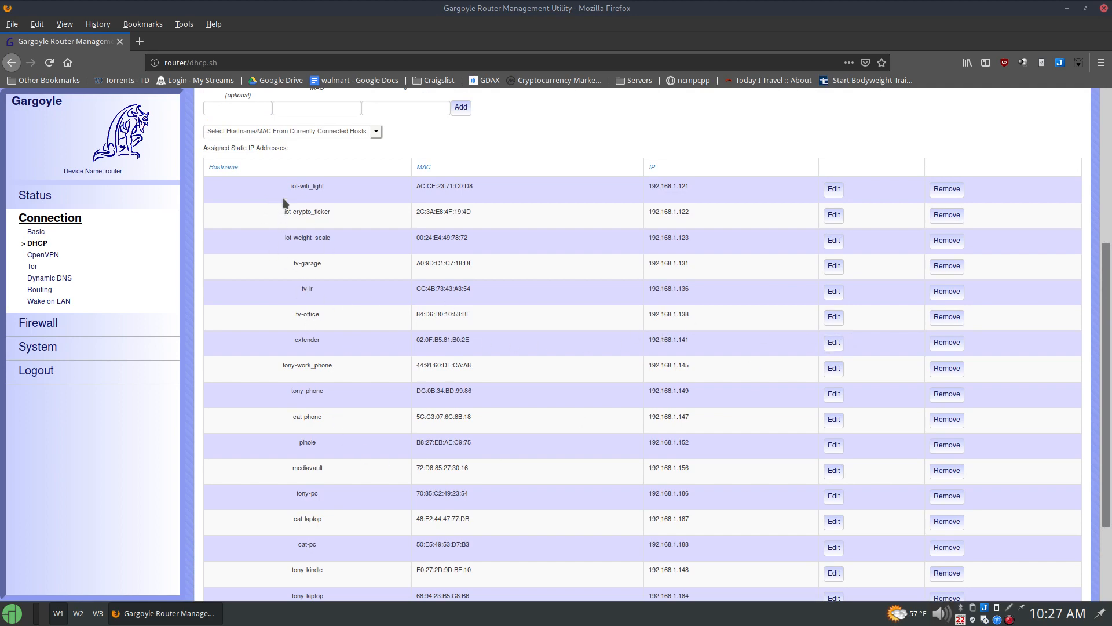
drag(1108, 319, 1108, 166)
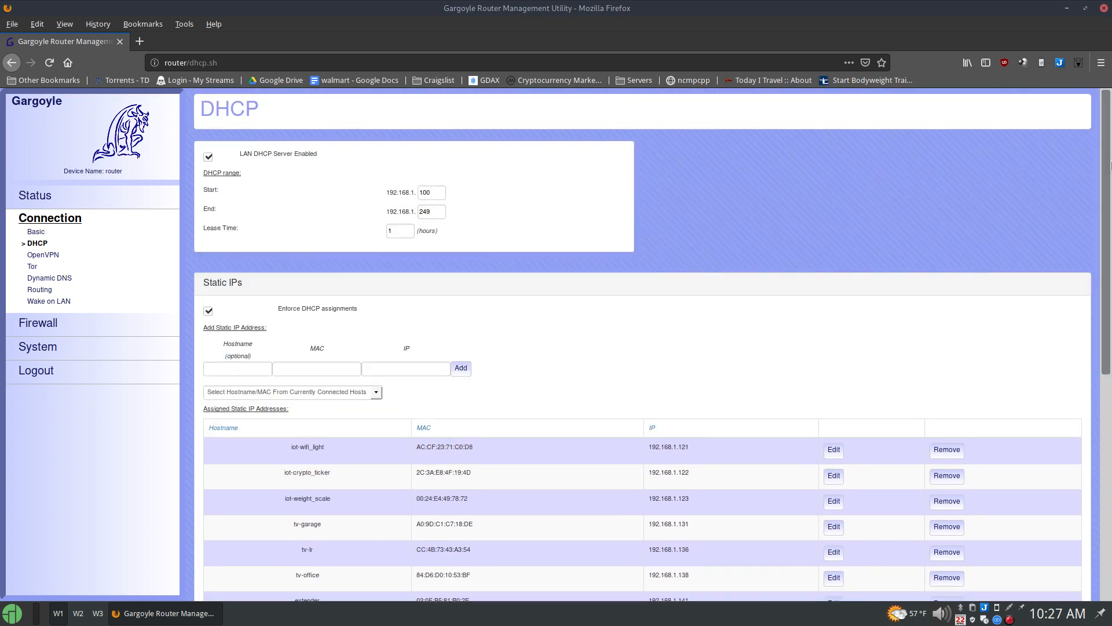
Review the router's Basic connection settings, and reopen the router's status overview from the Servers bookmarks.
click(36, 232)
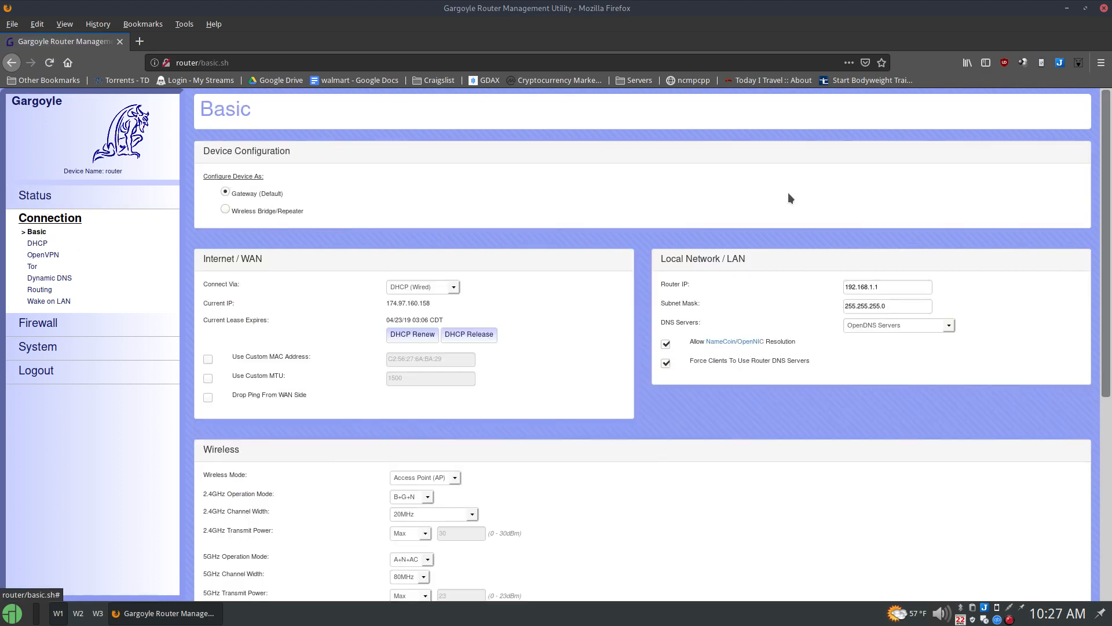
mouse_move(1109, 168)
mouse_down()
mouse_move(1110, 218)
mouse_move(1110, 165)
mouse_up()
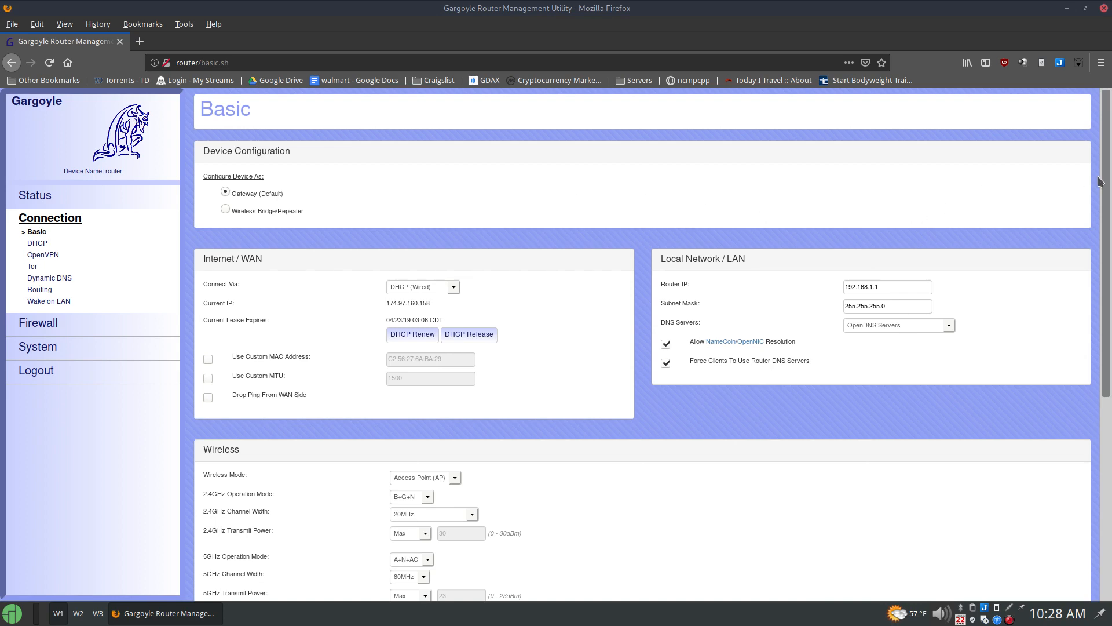
scroll(1106, 180, down, 1)
scroll(1106, 180, up, 1)
click(639, 80)
click(645, 110)
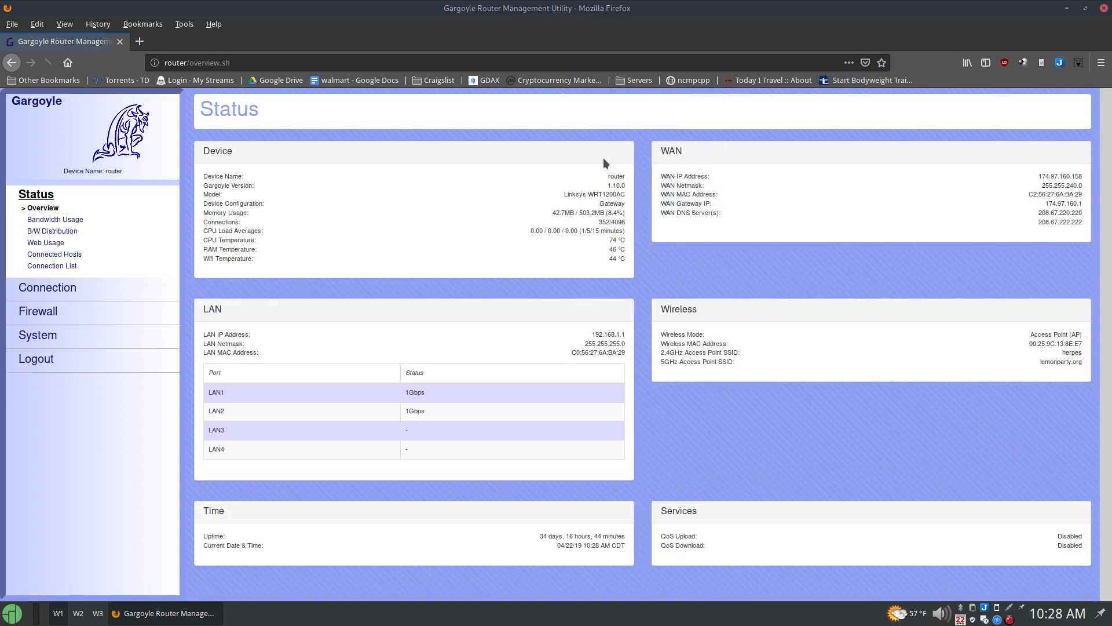